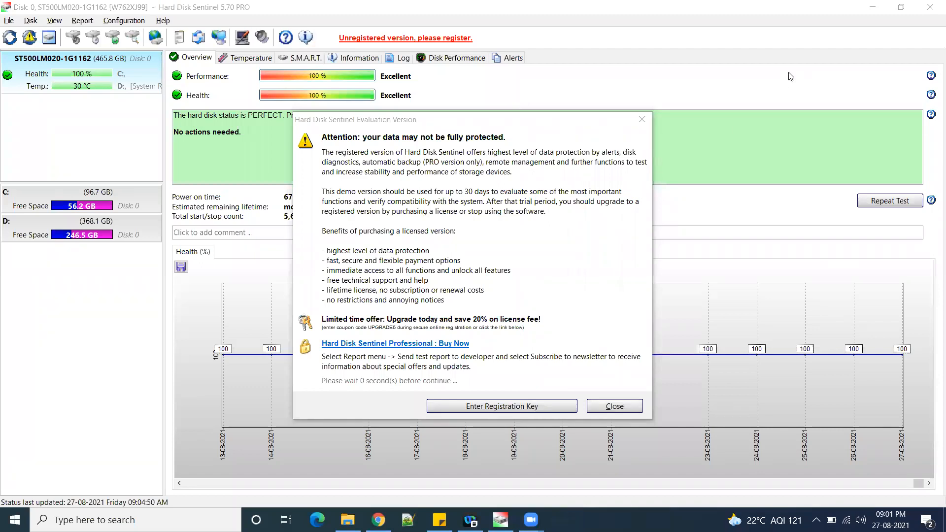
# - Dismiss the evaluation version notice and minimize the Hard Disk Sentinel window
pyautogui.click(623, 406)
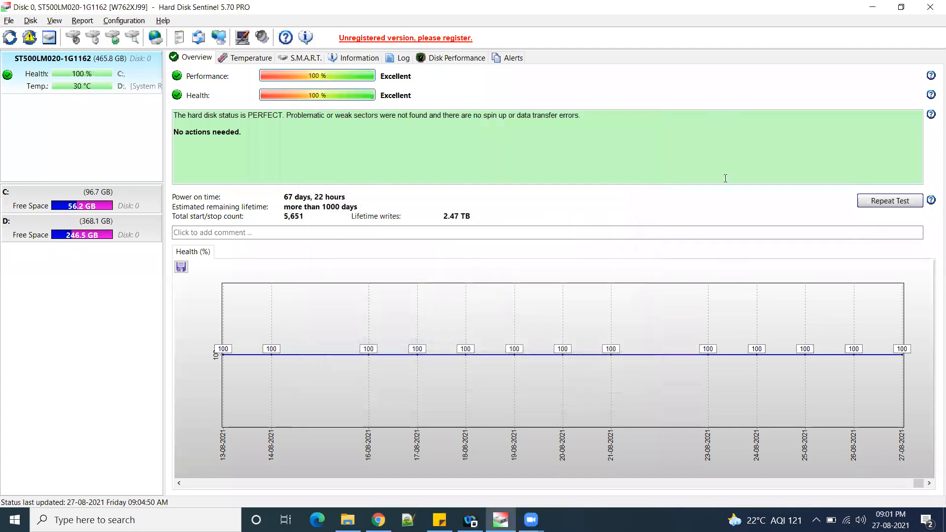
pyautogui.click(874, 9)
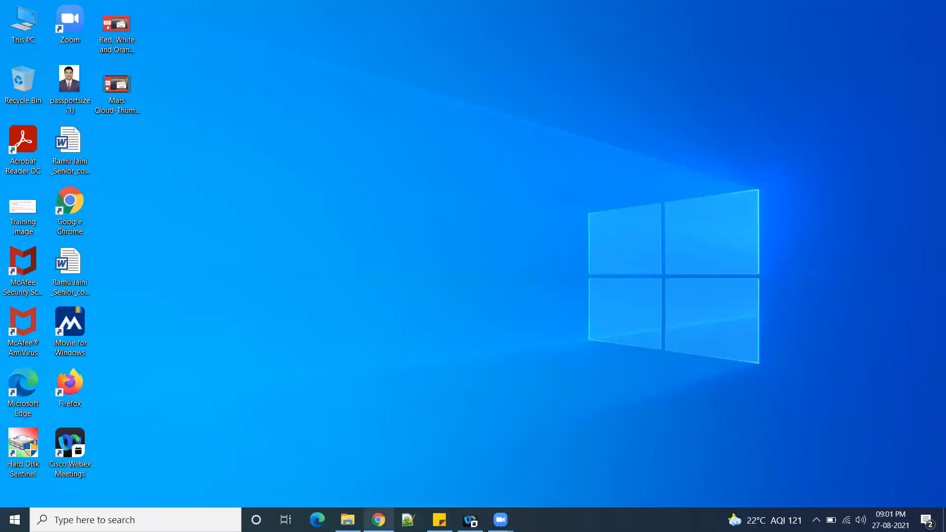
# - Switch to Chrome and close the three Gmail inbox tabs and the Google Drive tab
pyautogui.moveTo(378, 520)
pyautogui.click(378, 492)
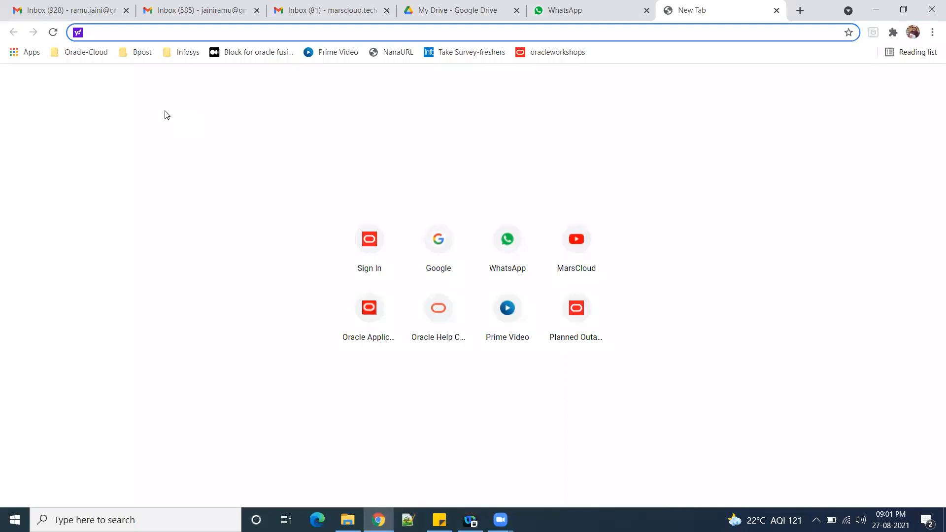
pyautogui.click(257, 11)
pyautogui.click(126, 11)
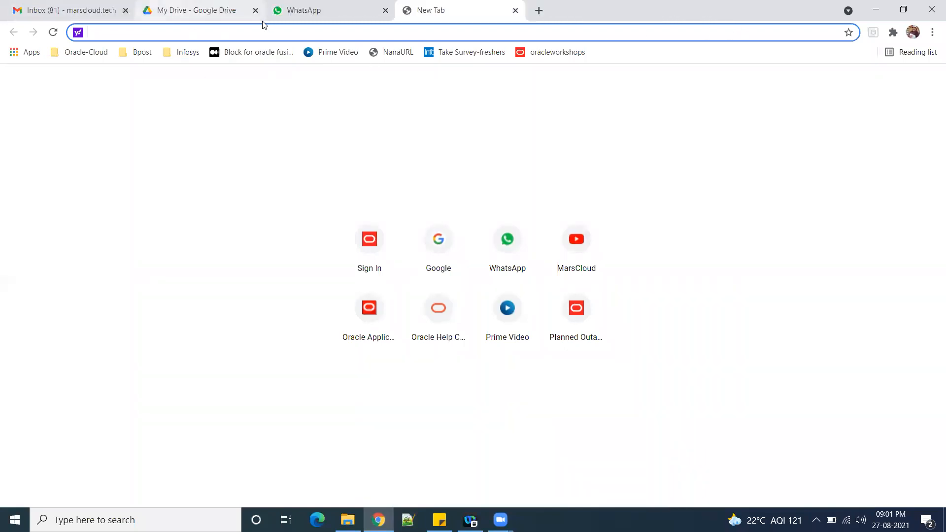
pyautogui.click(126, 11)
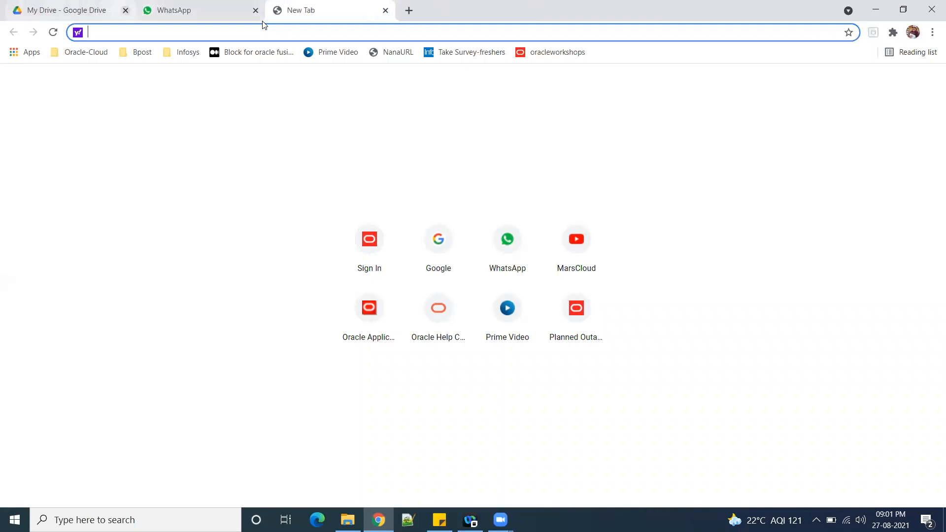
pyautogui.click(125, 10)
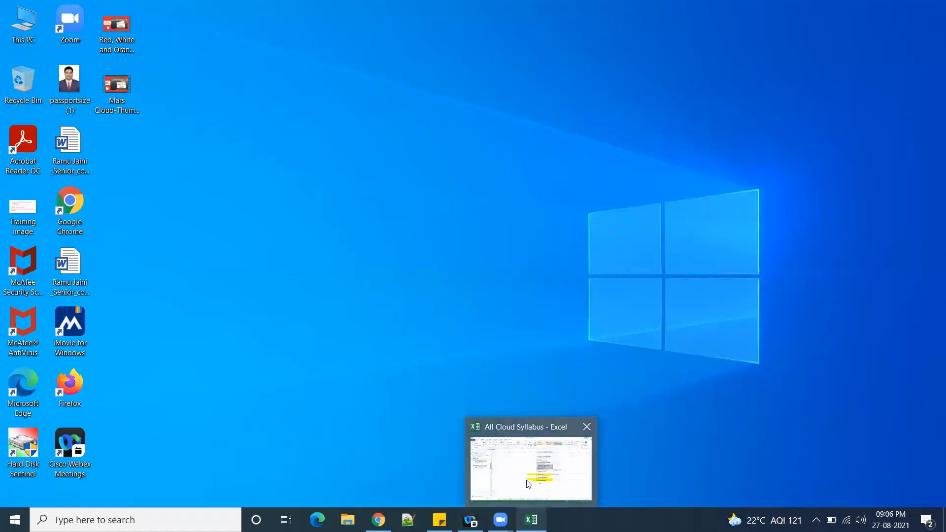
# - Switch to the All Cloud Syllabus workbook in Excel and review the Sheet1 topic list, including Account alias receipt/issue and FBDI process
pyautogui.click(531, 519)
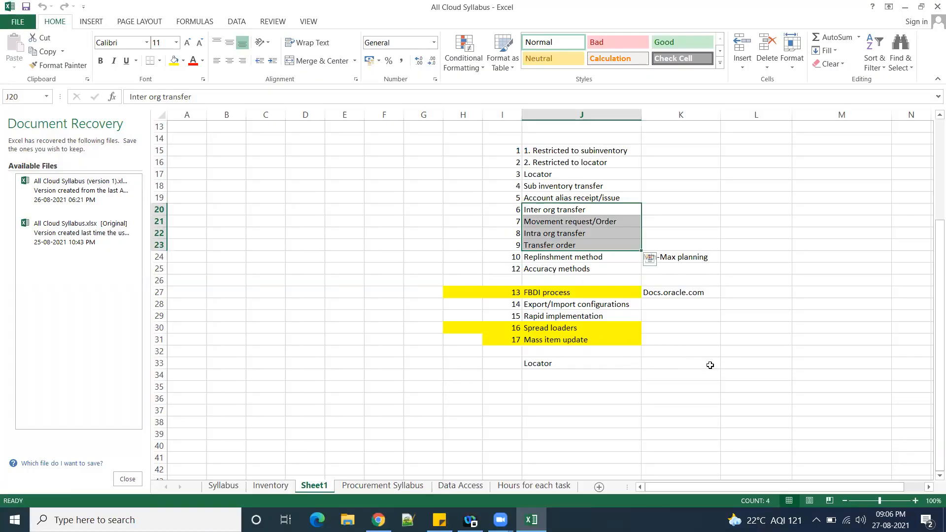
pyautogui.click(710, 363)
pyautogui.click(612, 199)
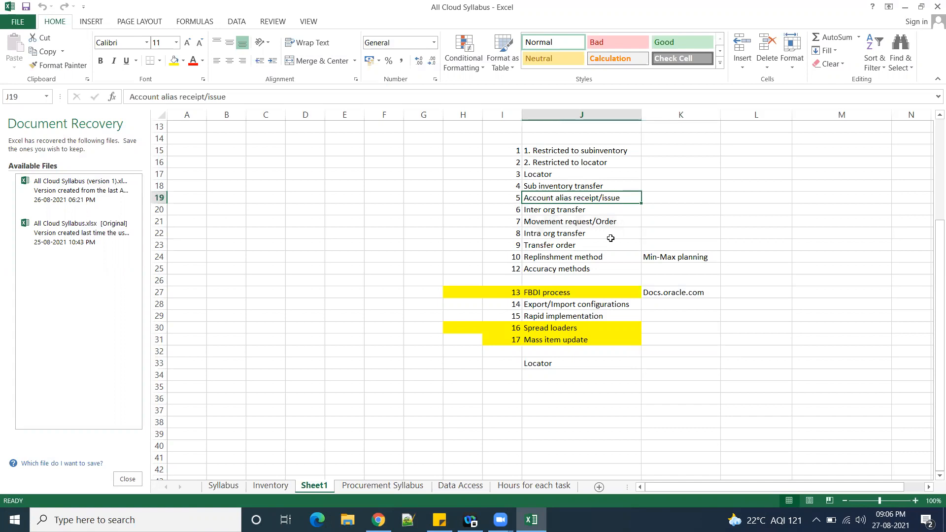
pyautogui.click(579, 293)
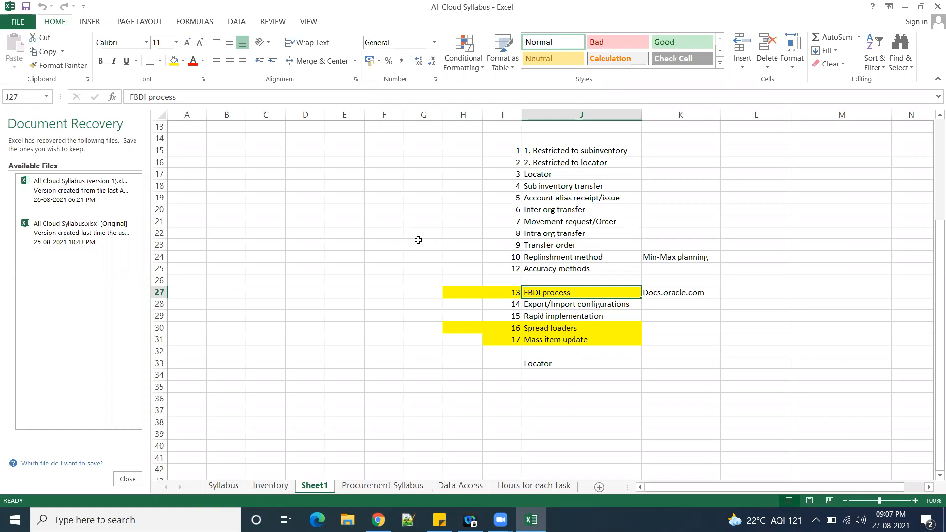
pyautogui.click(726, 400)
pyautogui.click(563, 293)
pyautogui.click(735, 363)
# - Enter the heading "Transfer" in I35 and "Subinventory transfrer" in J36 below the topic list
pyautogui.click(588, 290)
pyautogui.write('Transfer')
pyautogui.click(592, 398)
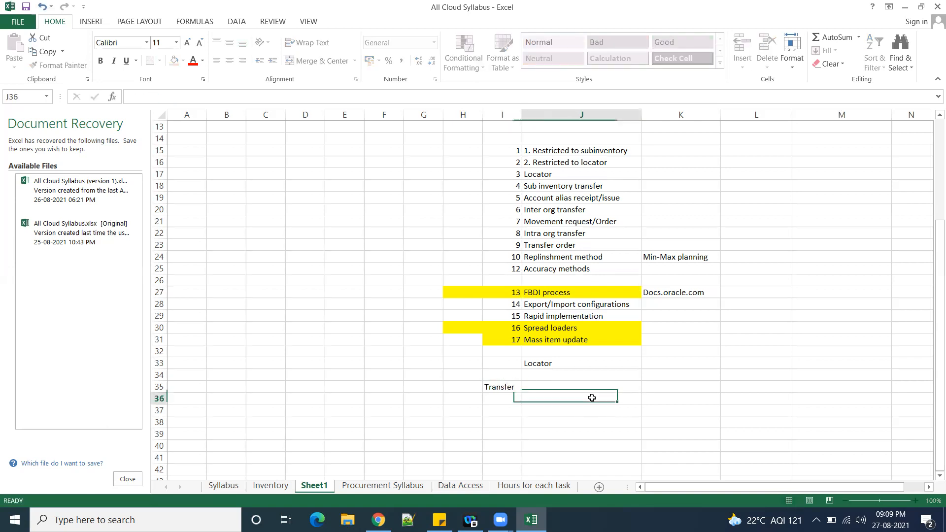
pyautogui.write('Subinventory transfrer')
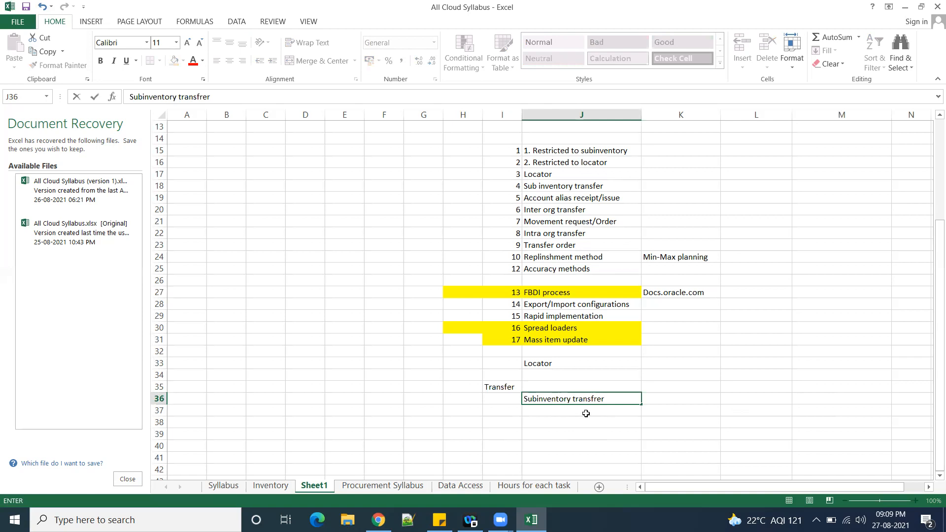
pyautogui.press('Return')
# - Enter "Inter org transfer" in J37 as the second transfer type
pyautogui.write('It')
pyautogui.press('BackSpace')
pyautogui.write('nter org transfer')
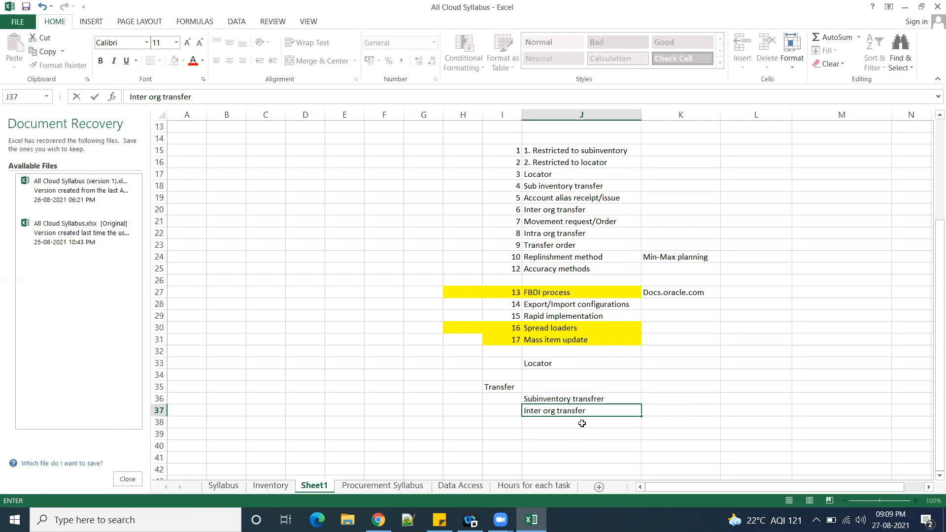
pyautogui.click(582, 424)
pyautogui.scroll(-1, 646, 411)
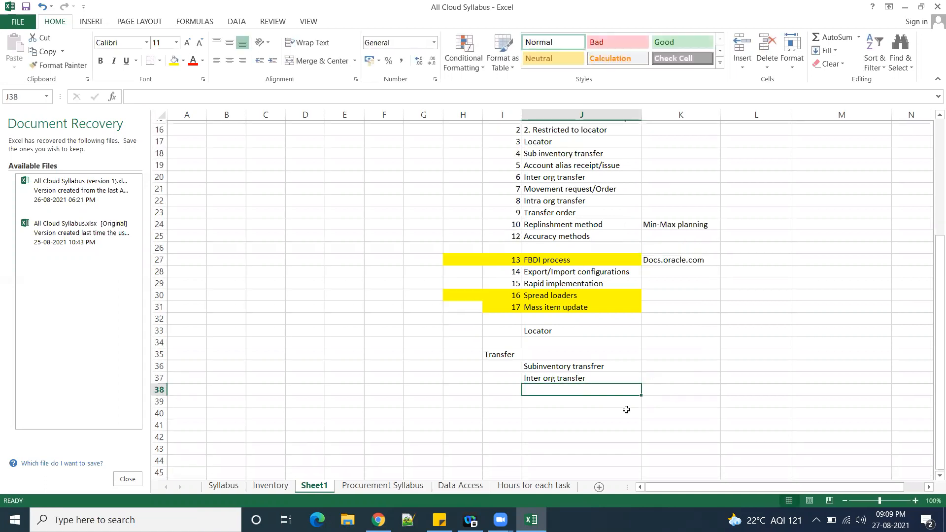
pyautogui.click(604, 363)
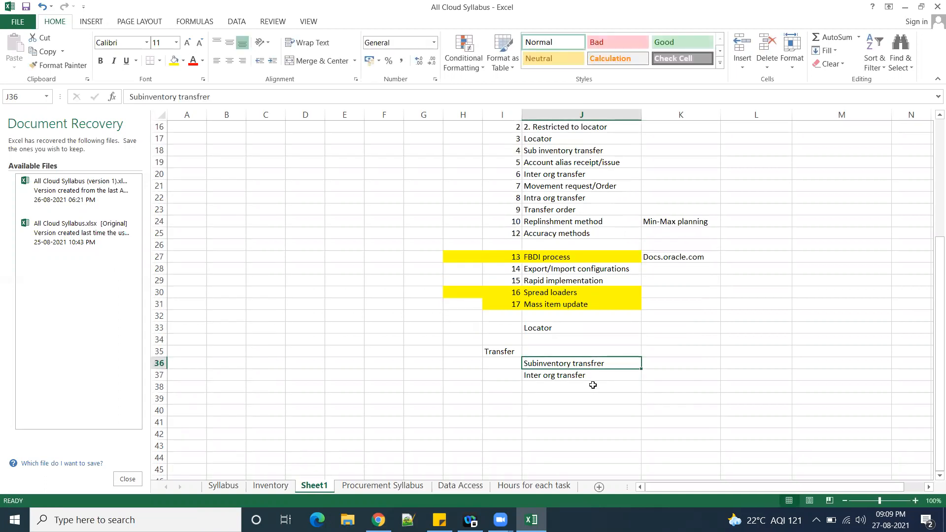
# - Add "Movment order/request" in J38 and "Transfer order" in J39 to the transfer types
pyautogui.click(594, 385)
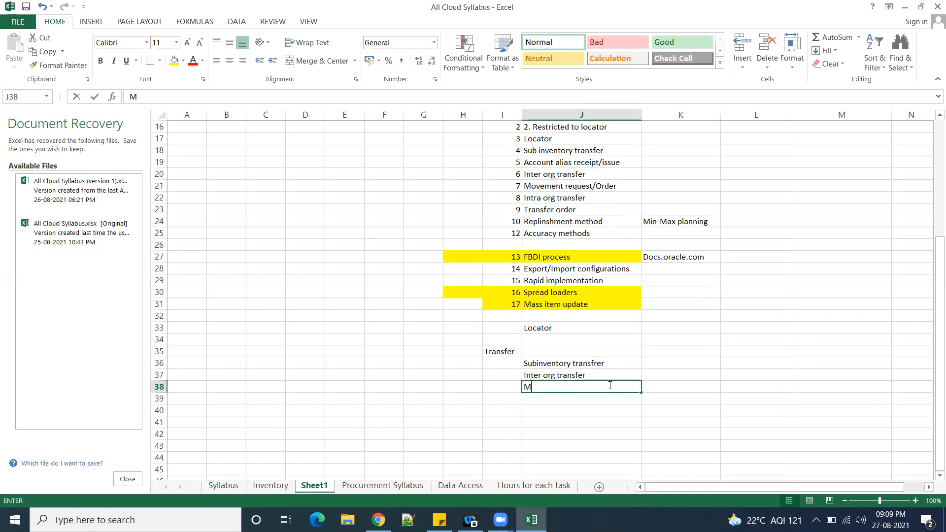
pyautogui.write('Mo')
pyautogui.press('BackSpace')
pyautogui.write('ov')
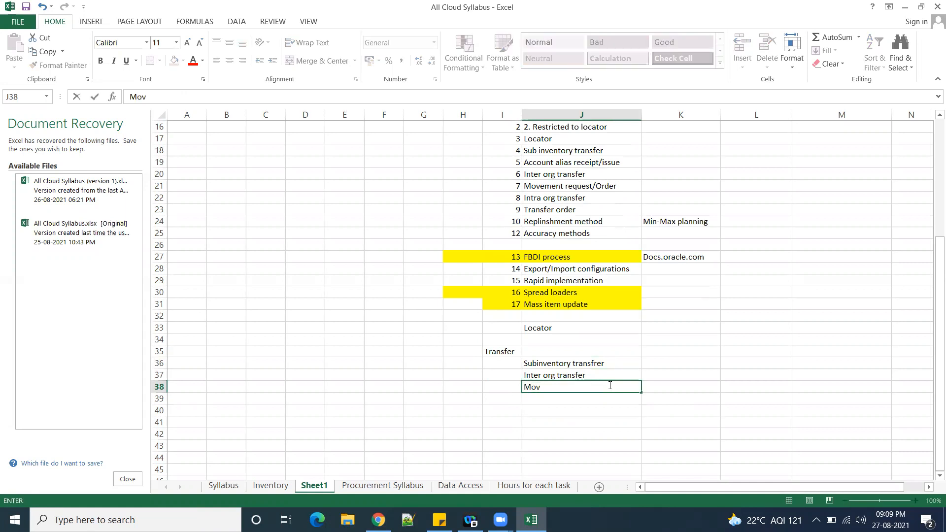
pyautogui.write('ment order/request')
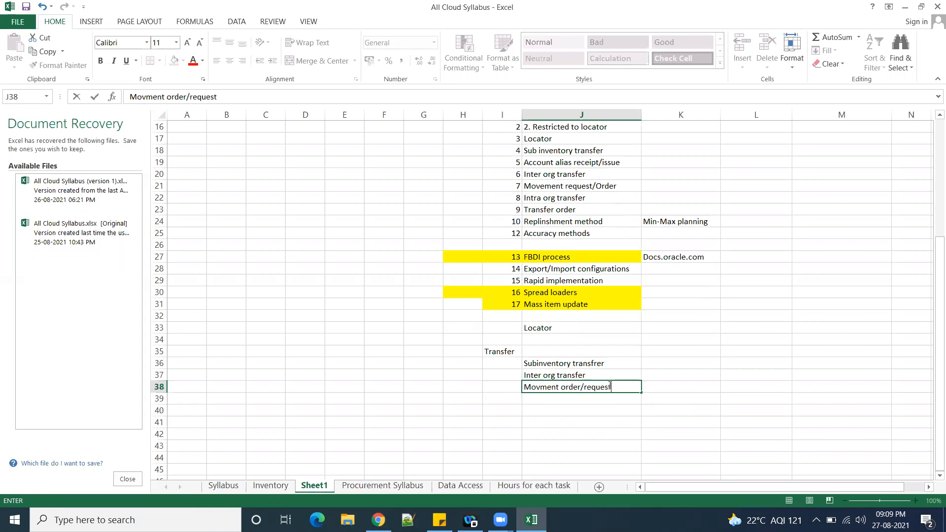
pyautogui.press('Return')
pyautogui.write('Transfer order')
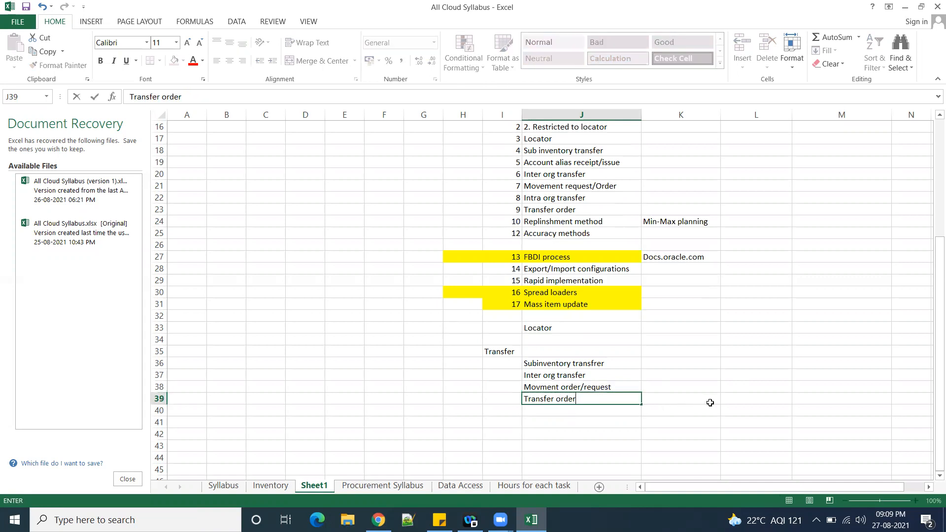
pyautogui.click(710, 402)
# - Review the four transfer types in J36:J39, comparing inter org transfer with movement order and transfer order
pyautogui.click(614, 388)
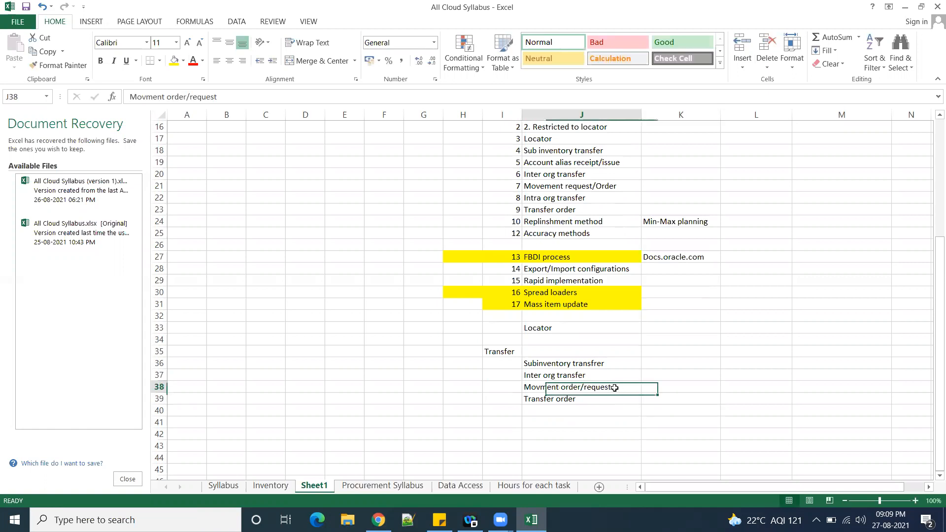
pyautogui.click(607, 363)
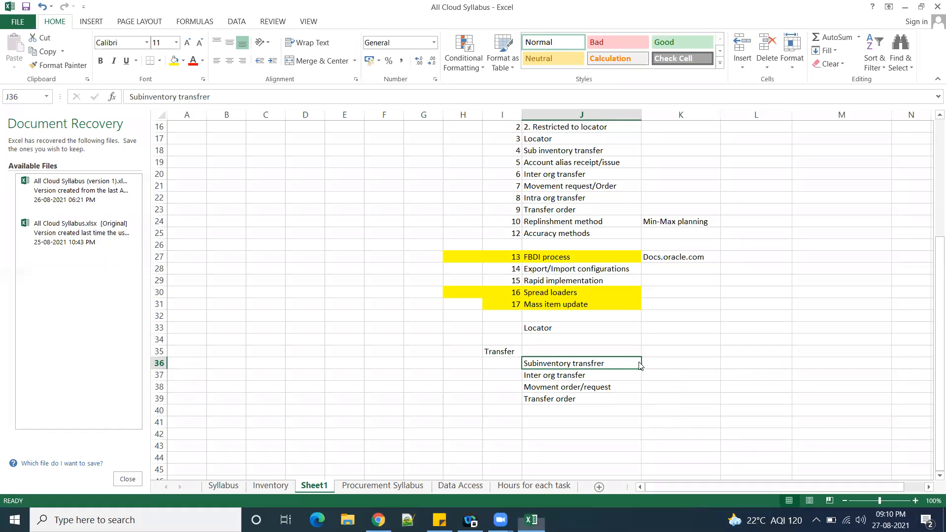
pyautogui.press('Down')
pyautogui.press('Down')
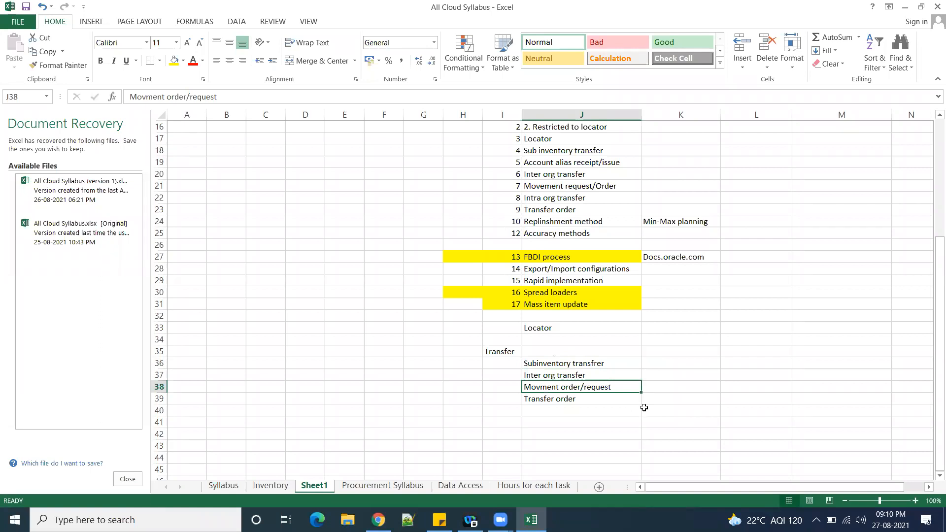
pyautogui.click(656, 420)
pyautogui.click(605, 390)
pyautogui.click(605, 398)
pyautogui.moveTo(616, 385); pyautogui.dragTo(627, 396)
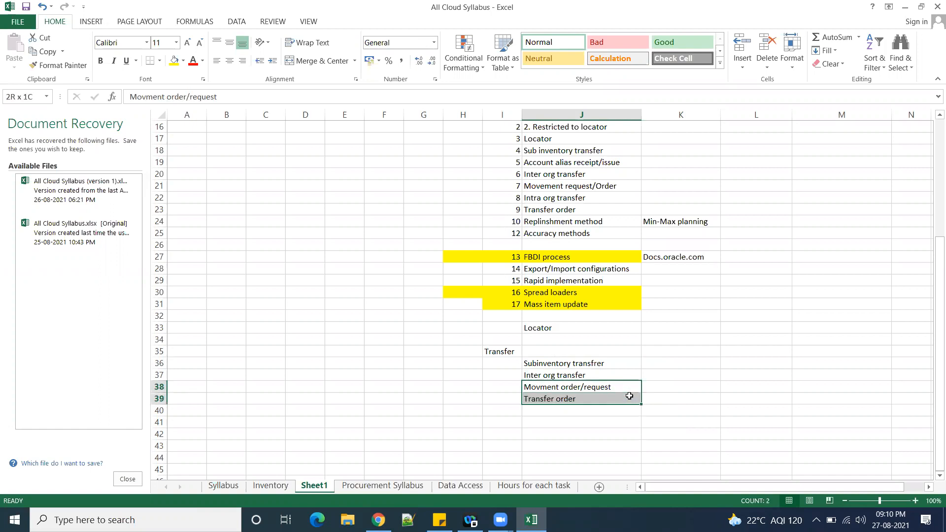
pyautogui.click(599, 374)
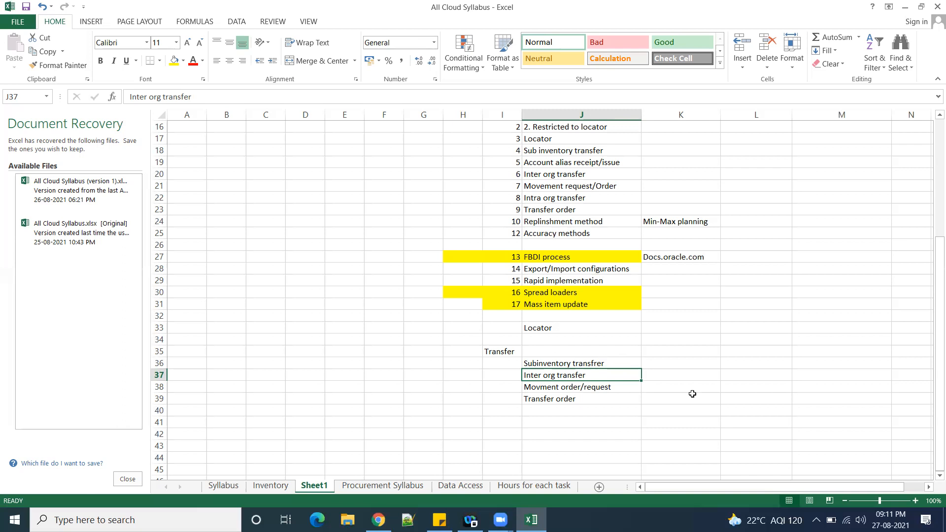
pyautogui.click(759, 410)
pyautogui.click(578, 389)
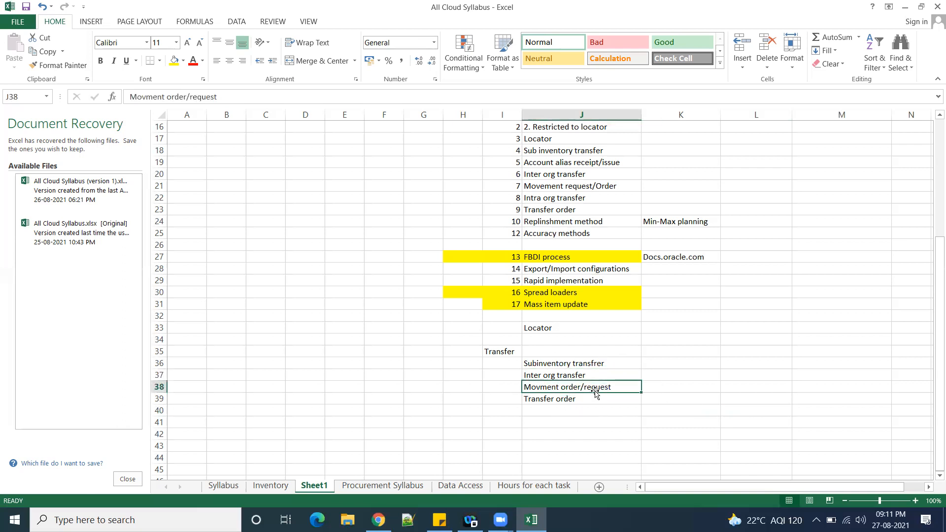
pyautogui.click(613, 412)
pyautogui.click(575, 378)
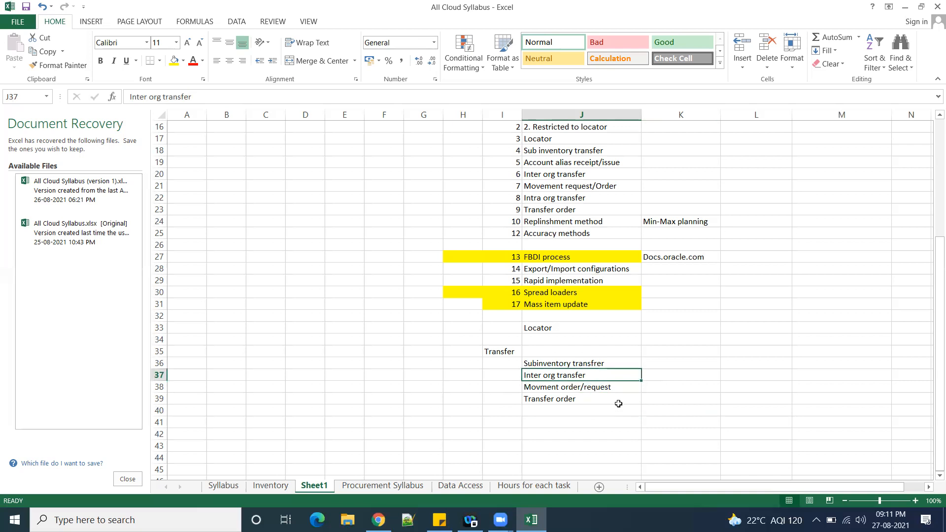
# - Enter the heading "Inter org transfer" in F41 and fit the width of column F to its content
pyautogui.scroll(-2, 618, 403)
pyautogui.click(385, 353)
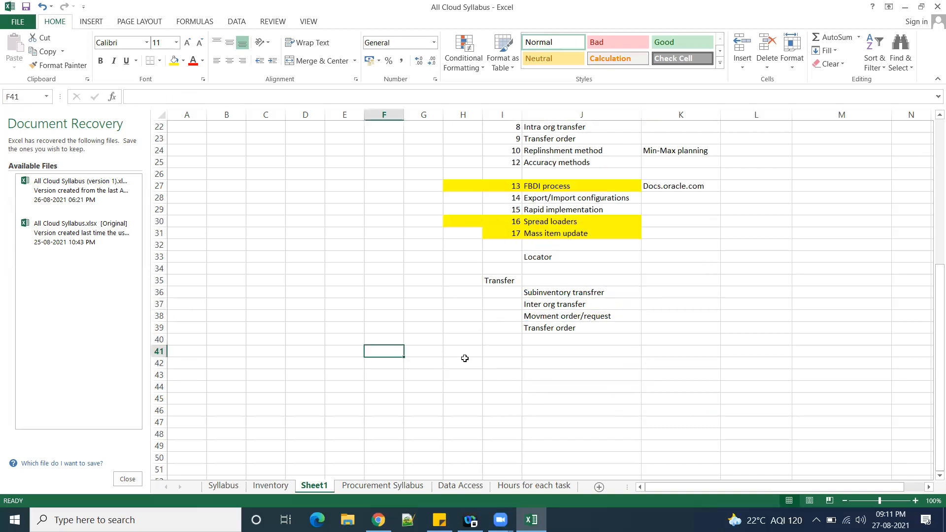
pyautogui.write('Inter')
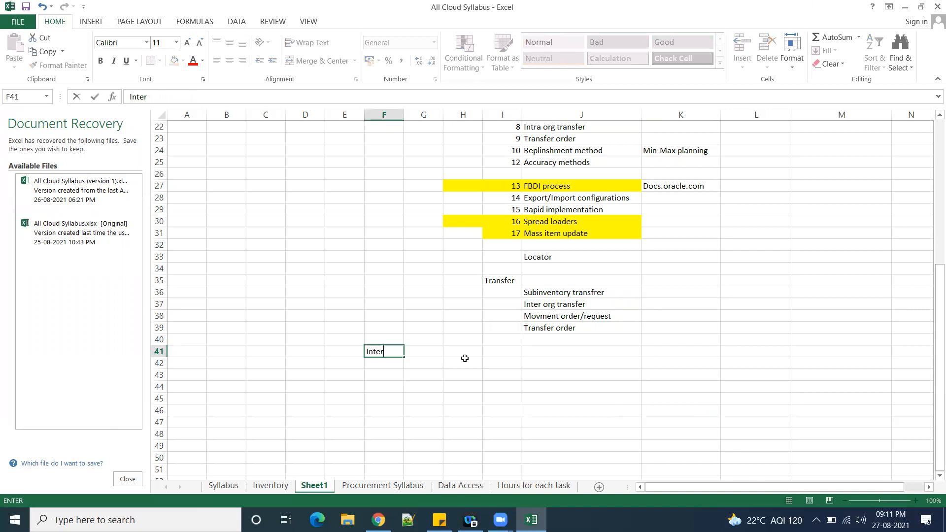
pyautogui.write(' org transfer')
pyautogui.click(515, 378)
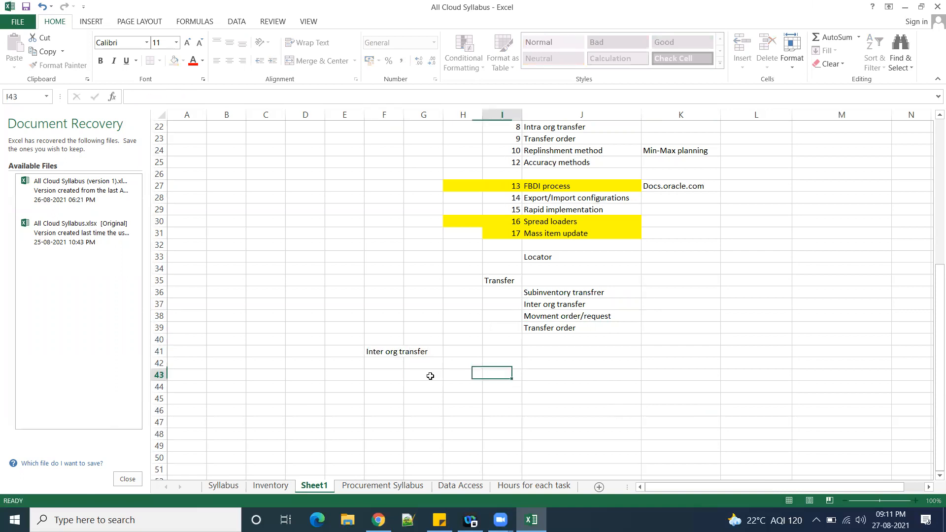
pyautogui.click(381, 350)
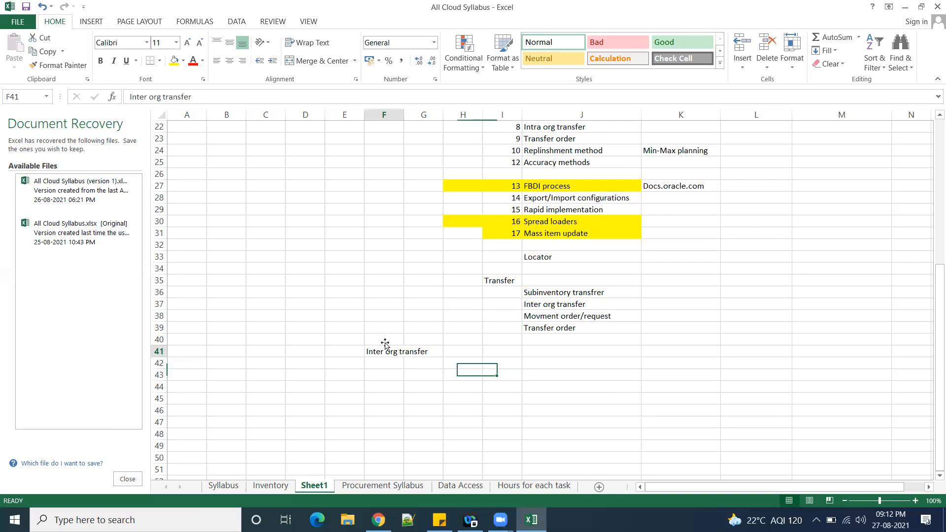
pyautogui.doubleClick(404, 114)
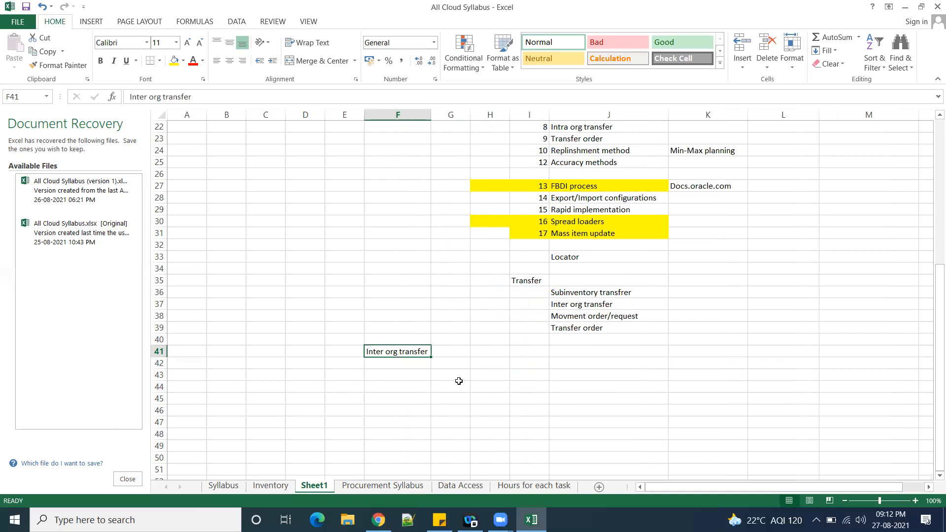
# - Enter "1. Inter org parameters" in G43 as the first item under the Inter org transfer heading
pyautogui.click(456, 377)
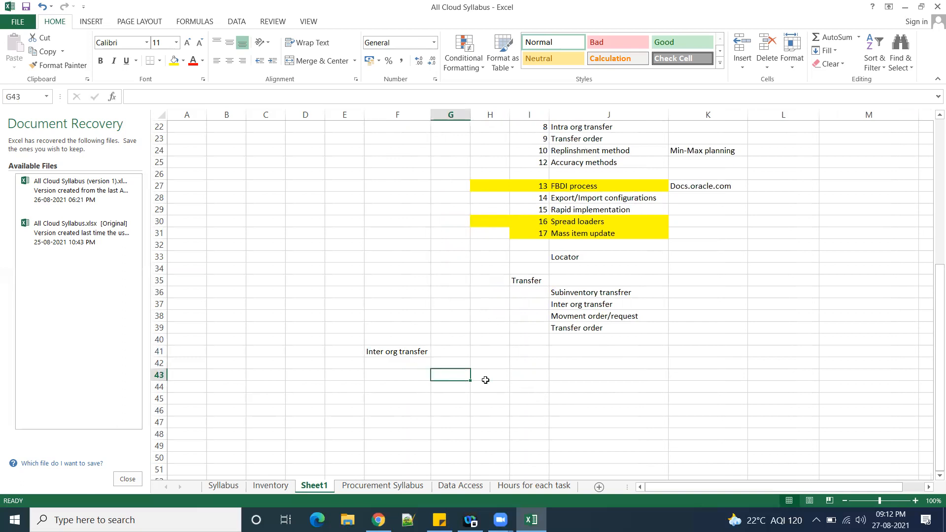
pyautogui.write('1. It')
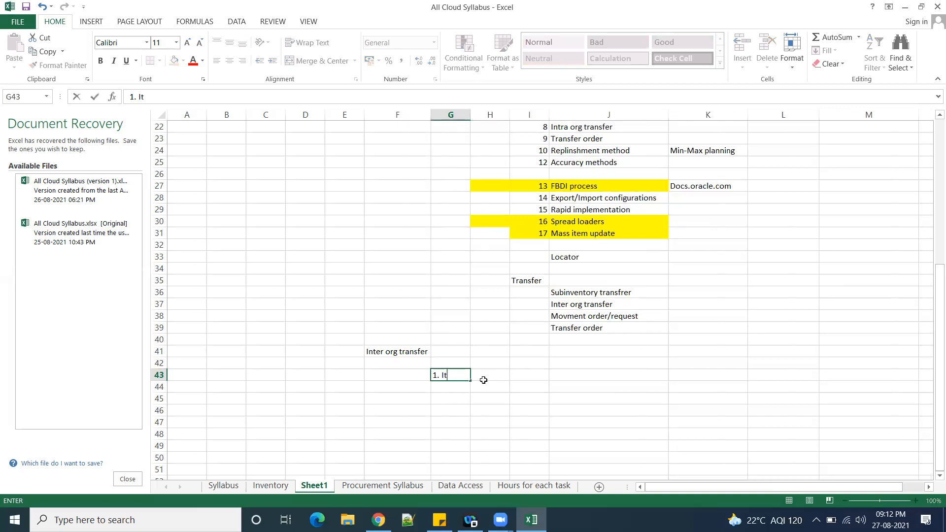
pyautogui.press('BackSpace')
pyautogui.write('nter org parameters')
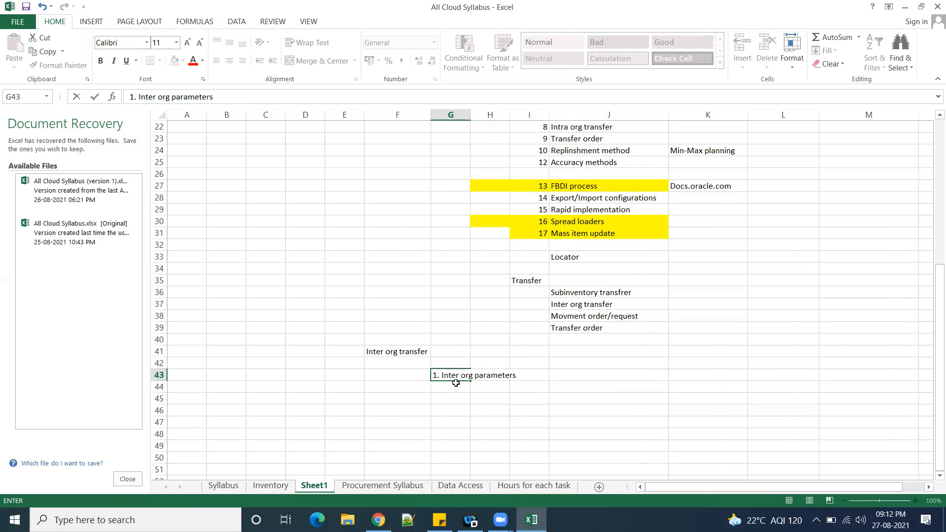
pyautogui.click(597, 411)
pyautogui.click(451, 378)
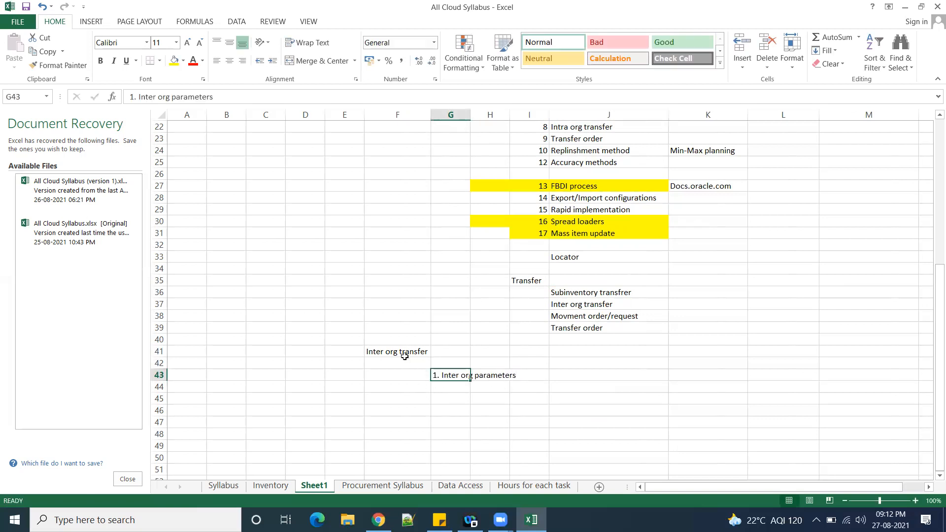
pyautogui.click(404, 355)
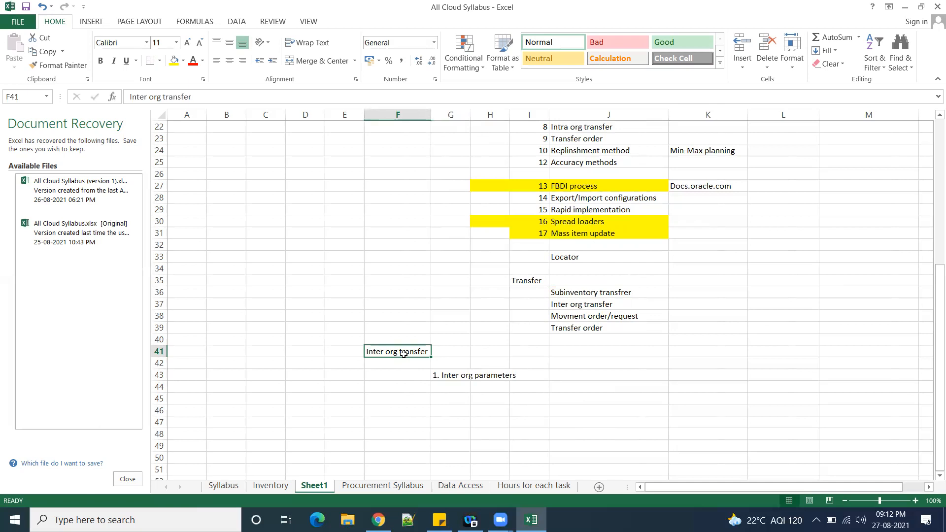
# - Add item 2 under the Inter org transfer heading, with the number in F44 and "Must associated with two orgs" in G44
pyautogui.click(450, 378)
pyautogui.click(427, 386)
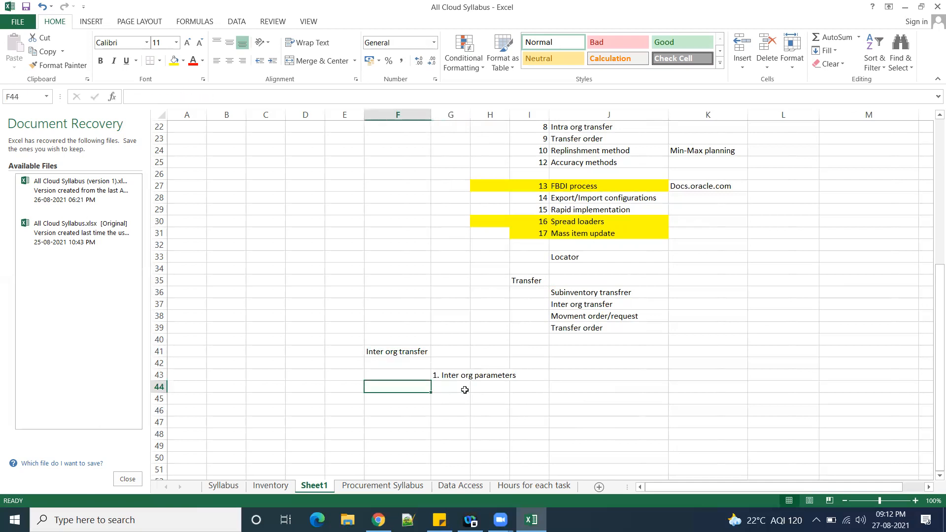
pyautogui.write('2.')
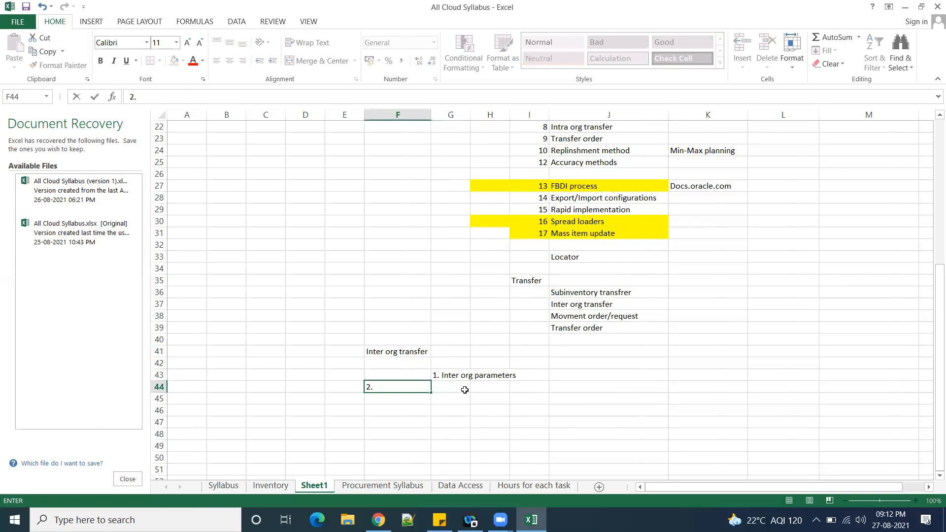
pyautogui.click(464, 390)
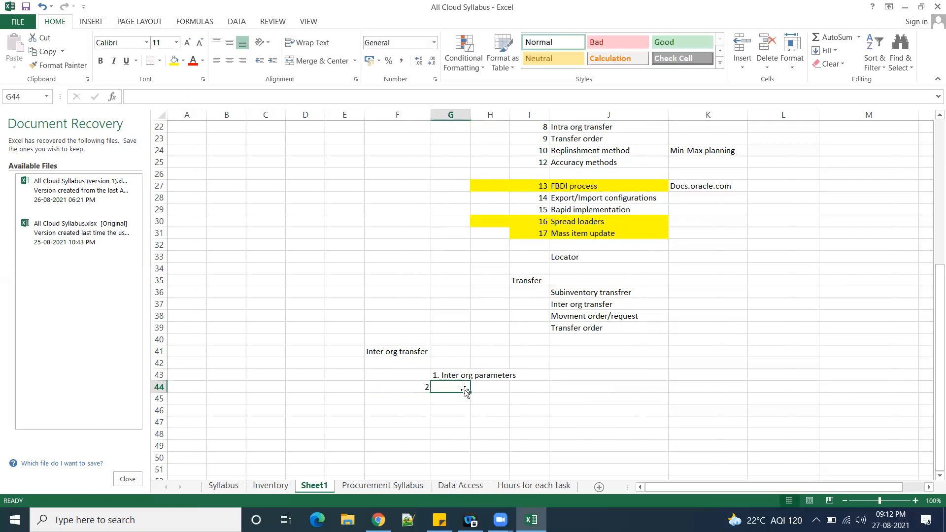
pyautogui.write('M')
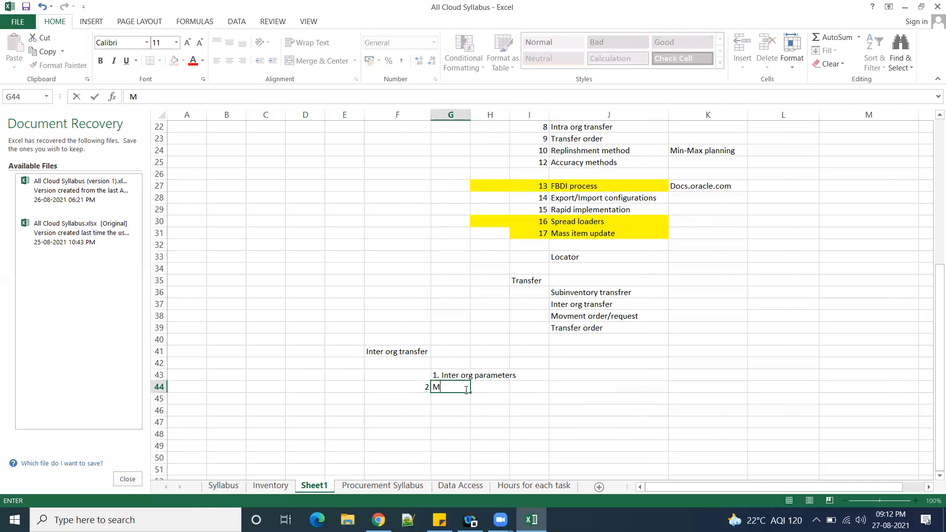
pyautogui.write('ust associated with two two orgs')
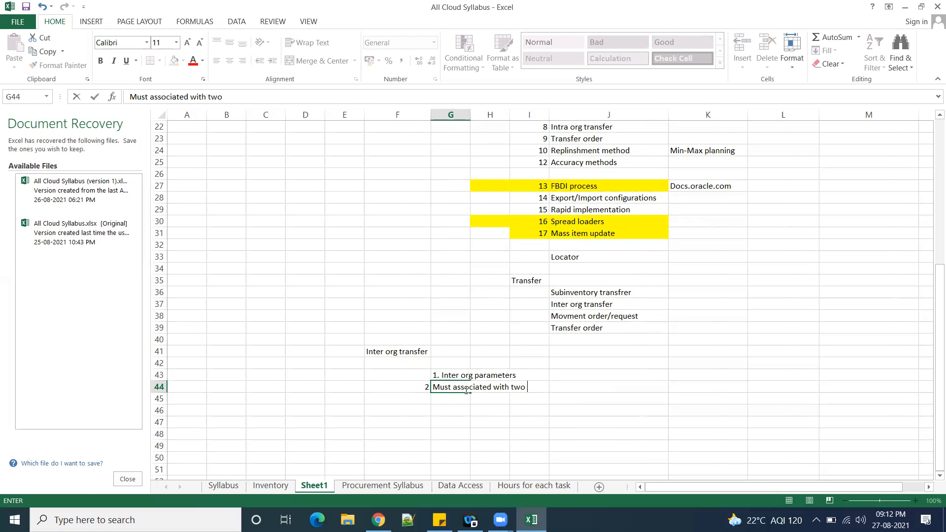
pyautogui.click(659, 434)
# - Add item 3 in row 45 with "Direct" in G45, and enter "Intransit" below it in G46
pyautogui.click(412, 398)
pyautogui.write('3.')
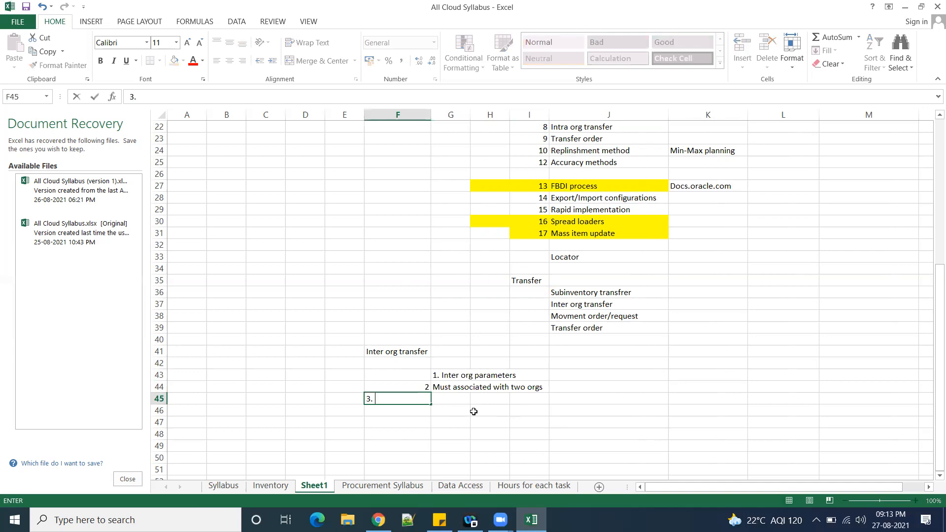
pyautogui.press('Tab')
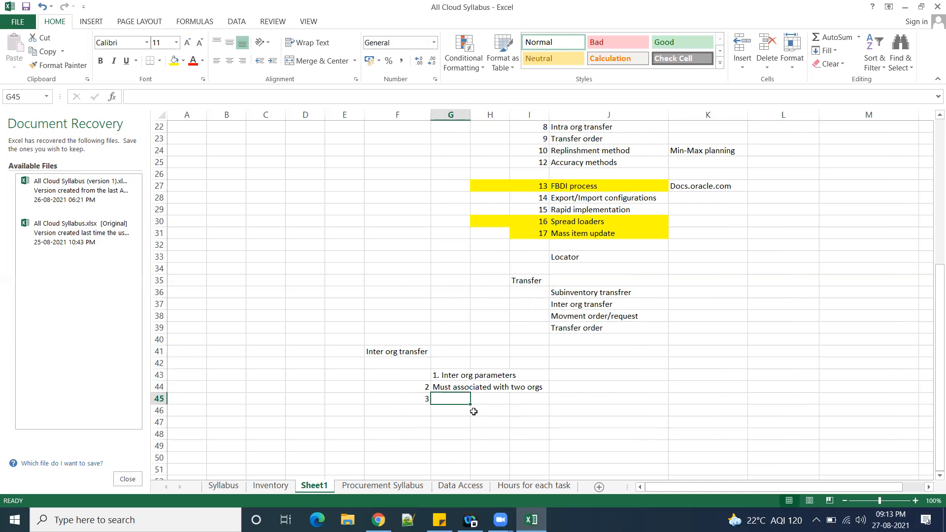
pyautogui.write('Direct')
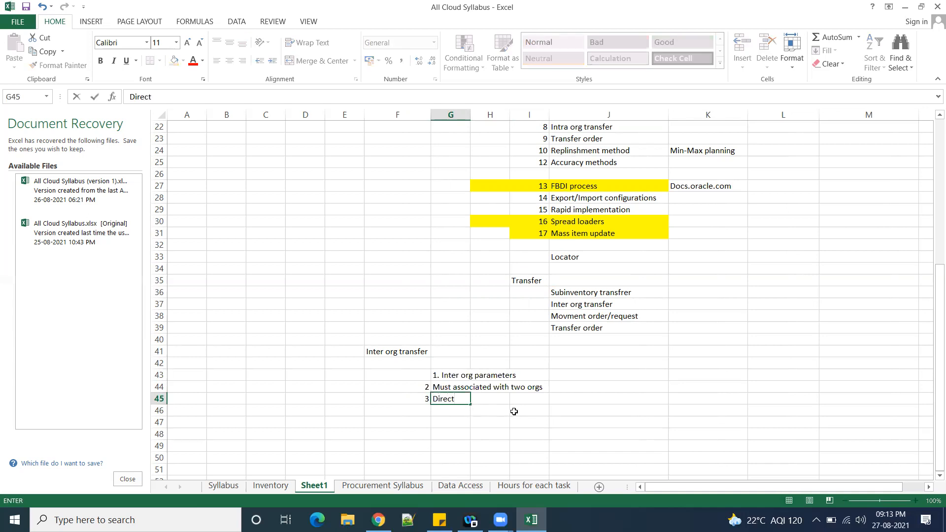
pyautogui.click(457, 413)
pyautogui.write('Intransit')
pyautogui.click(667, 412)
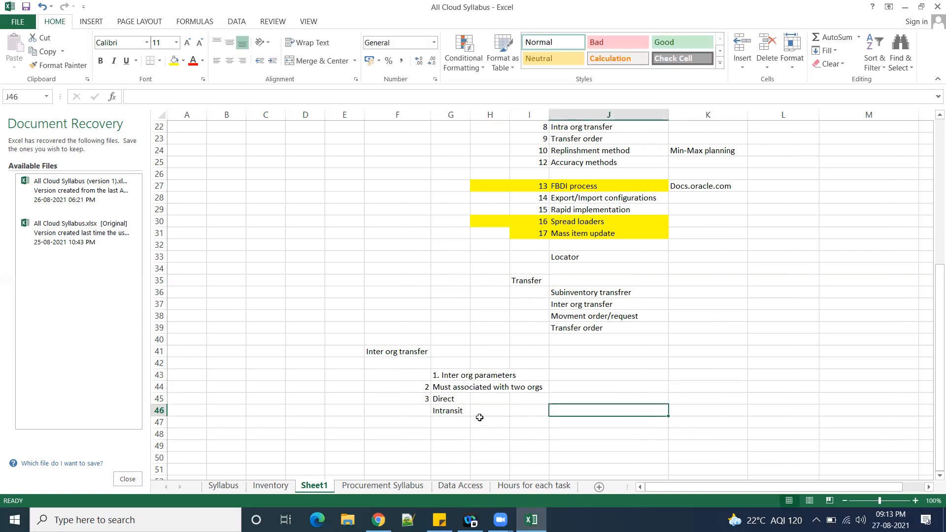
# - Review the inter org parameters requirement together with the Direct and Intransit transfer options in G43:G46
pyautogui.click(449, 396)
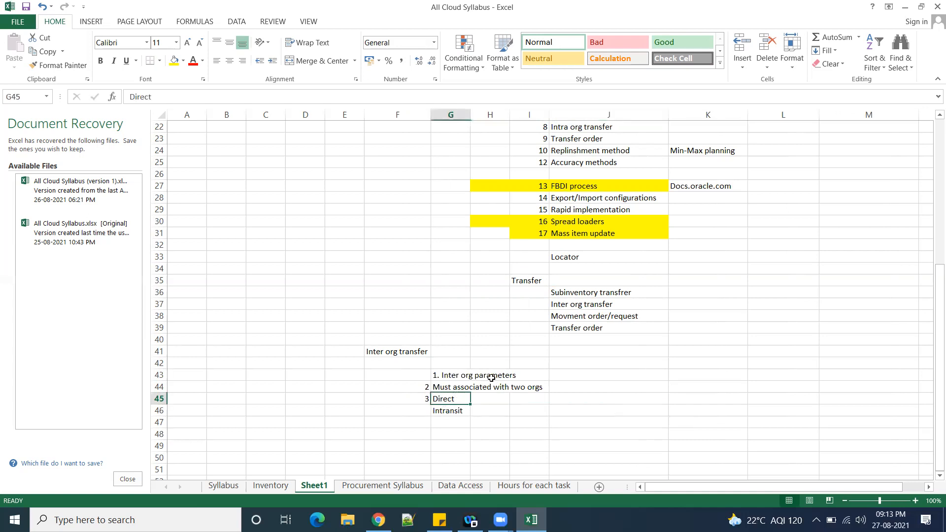
pyautogui.click(454, 377)
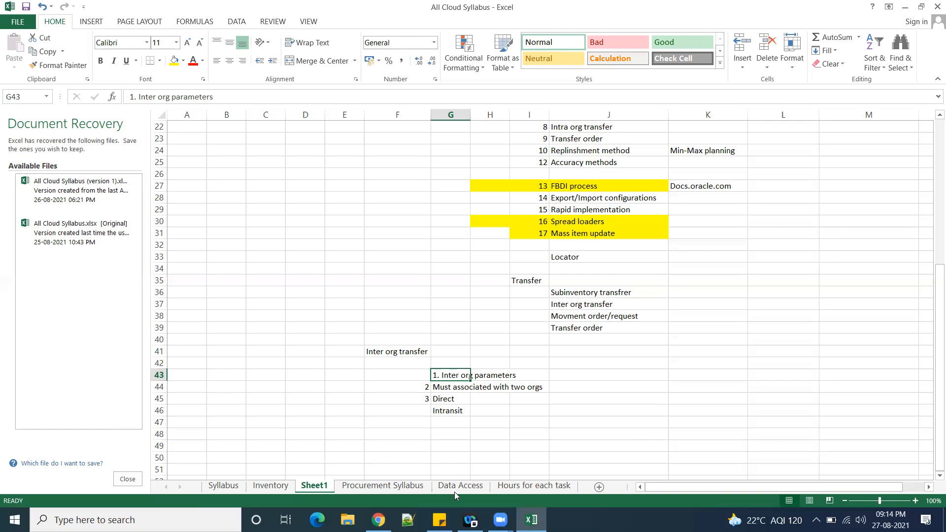
pyautogui.click(452, 411)
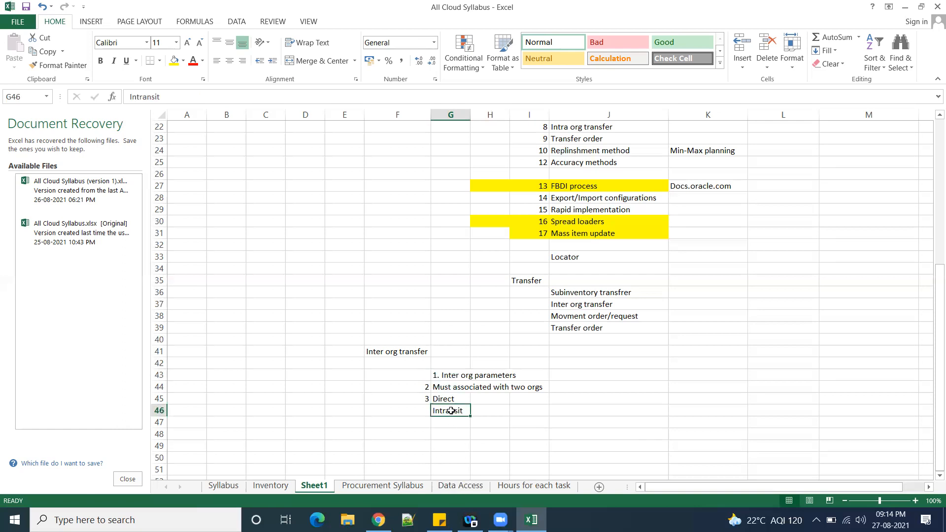
pyautogui.moveTo(456, 376); pyautogui.dragTo(518, 374)
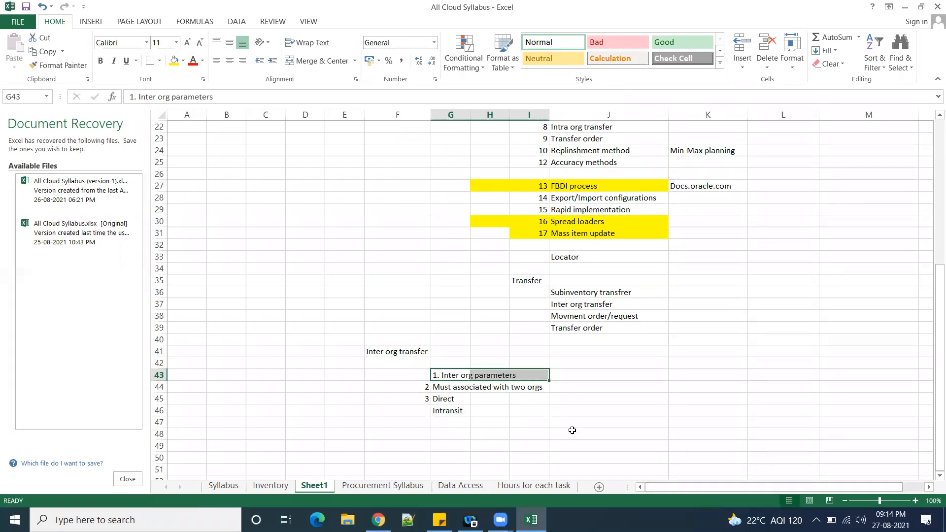
pyautogui.click(457, 412)
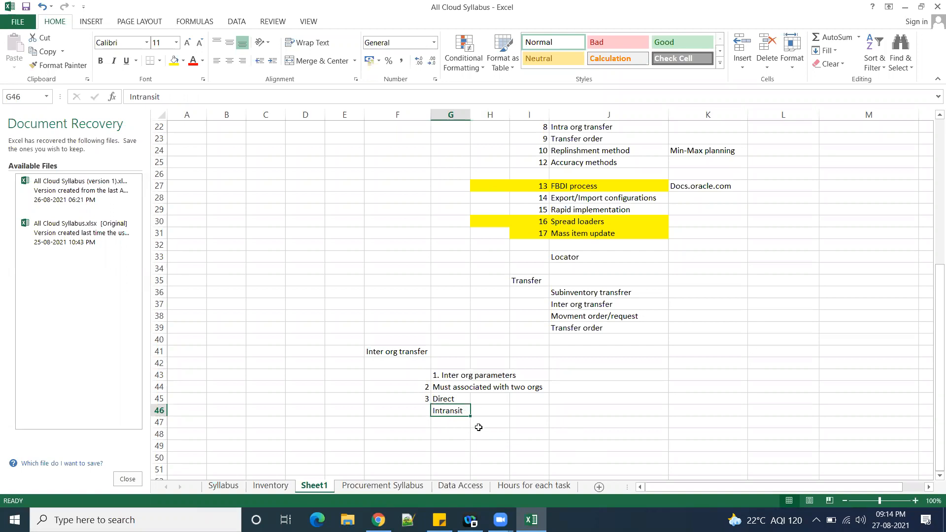
pyautogui.moveTo(450, 377); pyautogui.dragTo(517, 377)
pyautogui.click(589, 445)
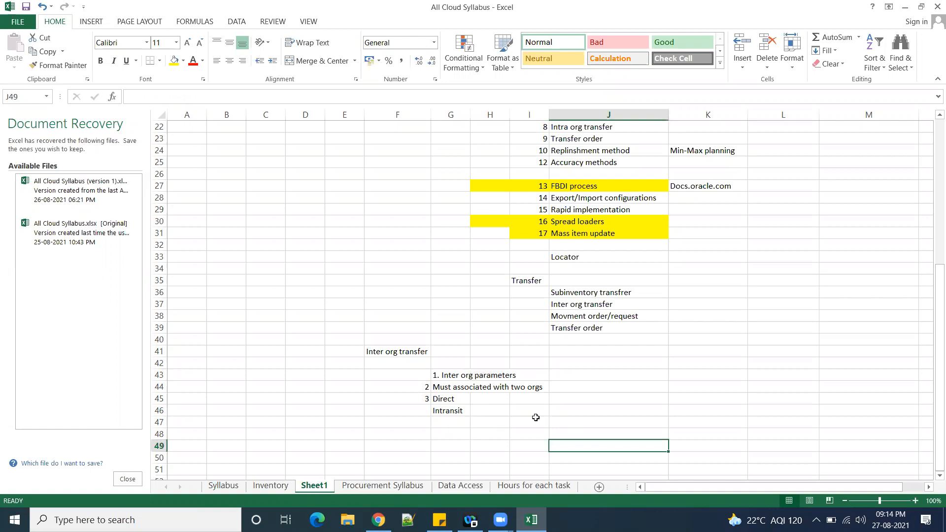
# - Apply all borders to the Inter org transfer notes in F41:I46
pyautogui.moveTo(394, 355); pyautogui.dragTo(524, 408)
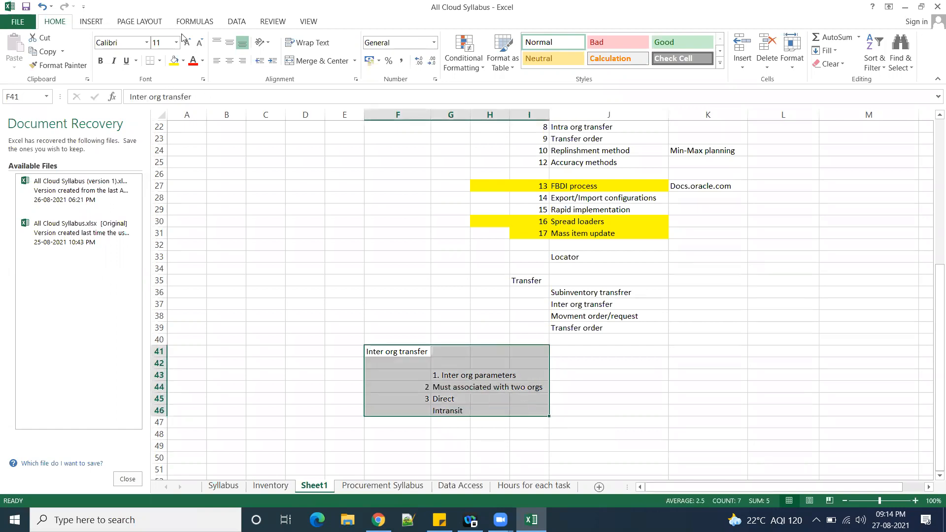
pyautogui.click(160, 60)
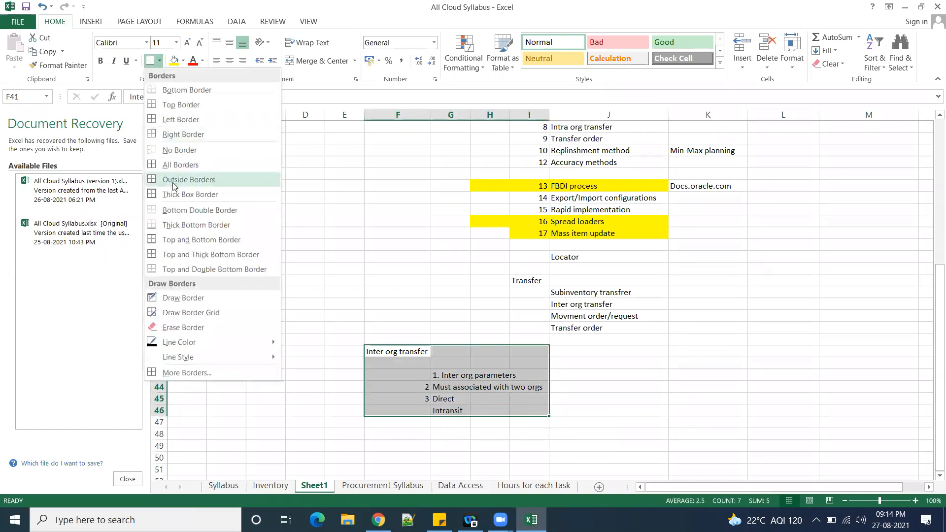
pyautogui.click(170, 163)
pyautogui.click(630, 400)
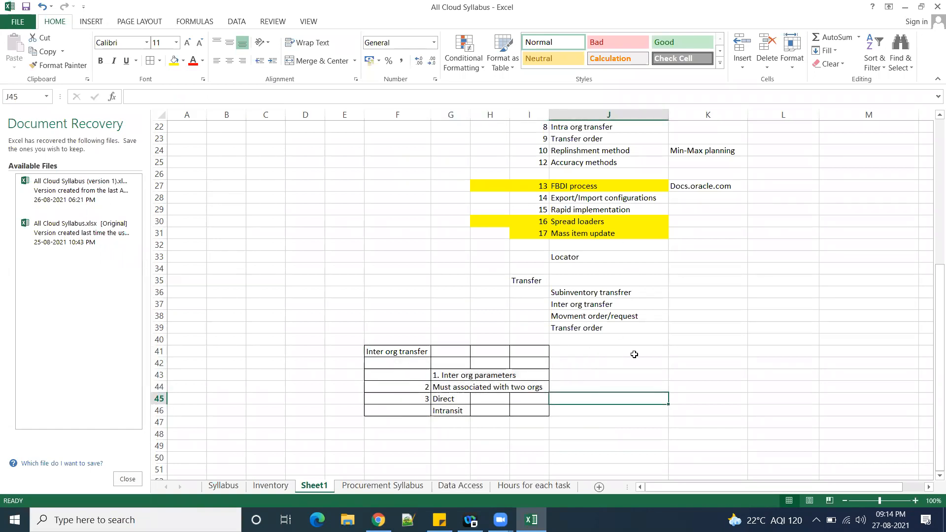
pyautogui.click(604, 332)
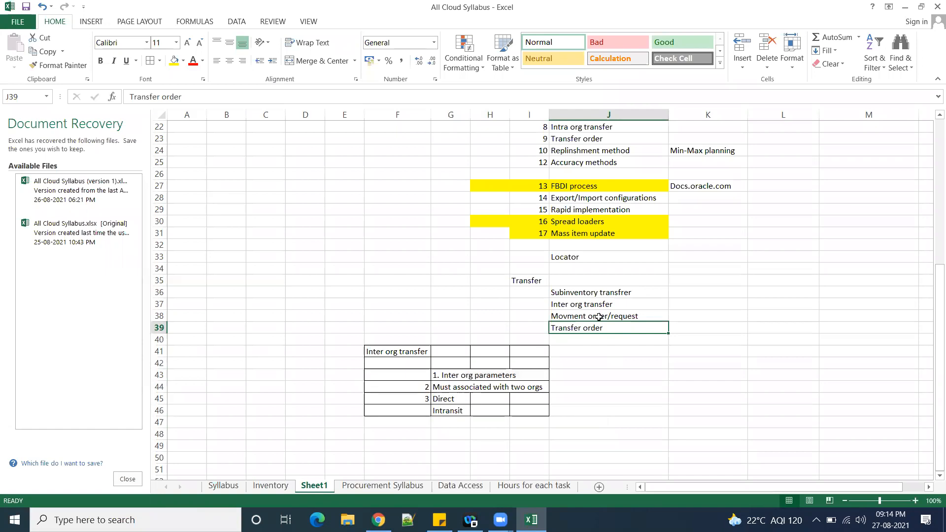
pyautogui.click(598, 315)
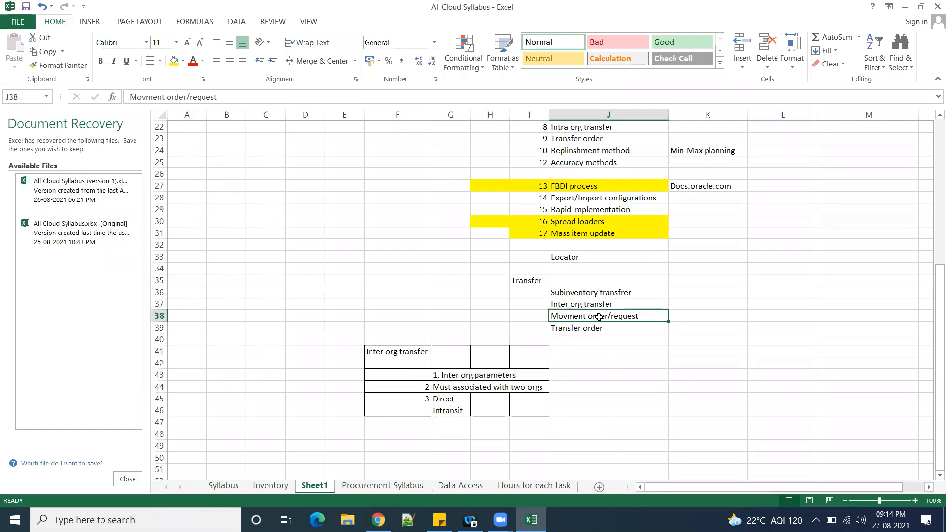
pyautogui.click(706, 412)
pyautogui.click(463, 376)
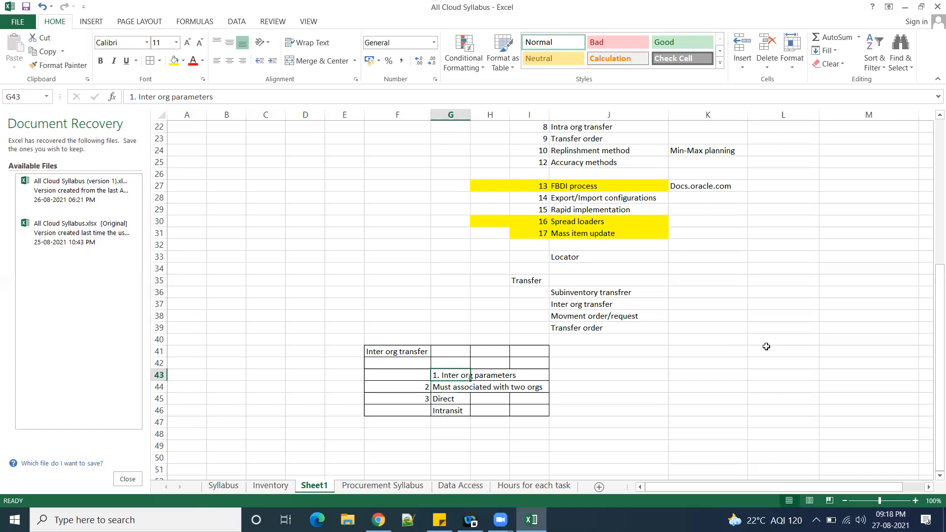
pyautogui.click(620, 400)
# - Switch to Oracle Applications in Chrome, close the WhatsApp page and maximize the browser window
pyautogui.moveTo(378, 520)
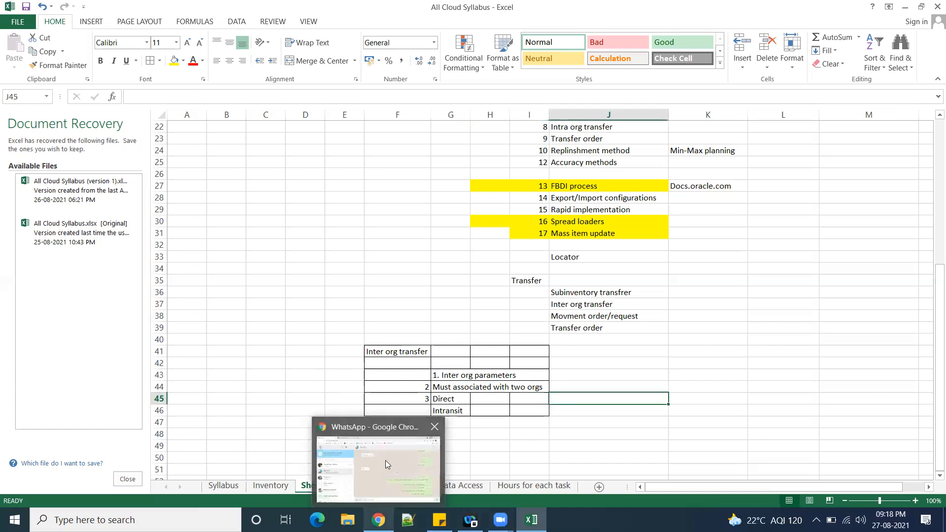
pyautogui.click(385, 460)
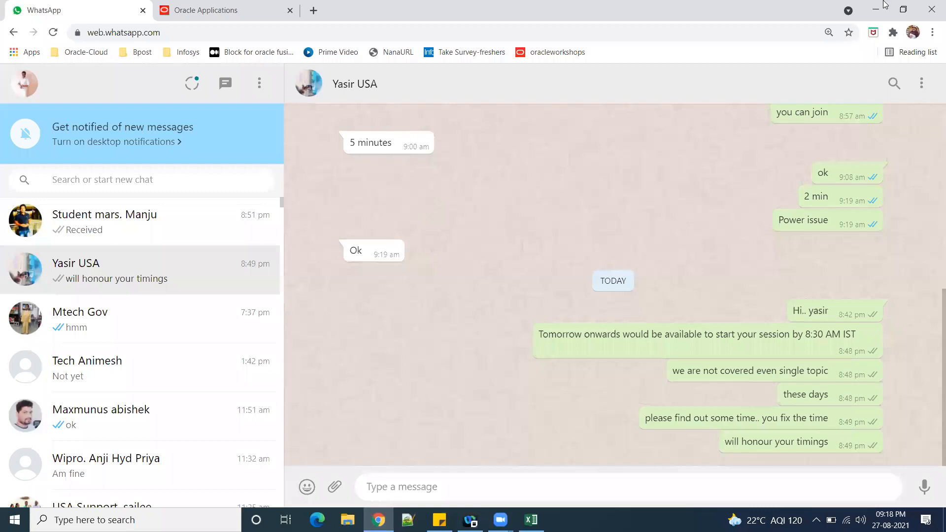
pyautogui.moveTo(815, 13); pyautogui.dragTo(813, 120)
pyautogui.click(301, 126)
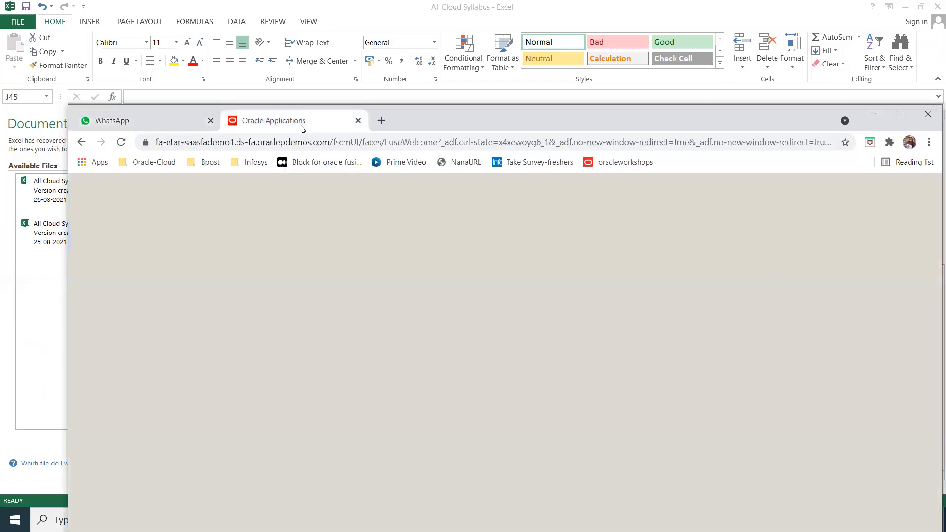
pyautogui.click(212, 121)
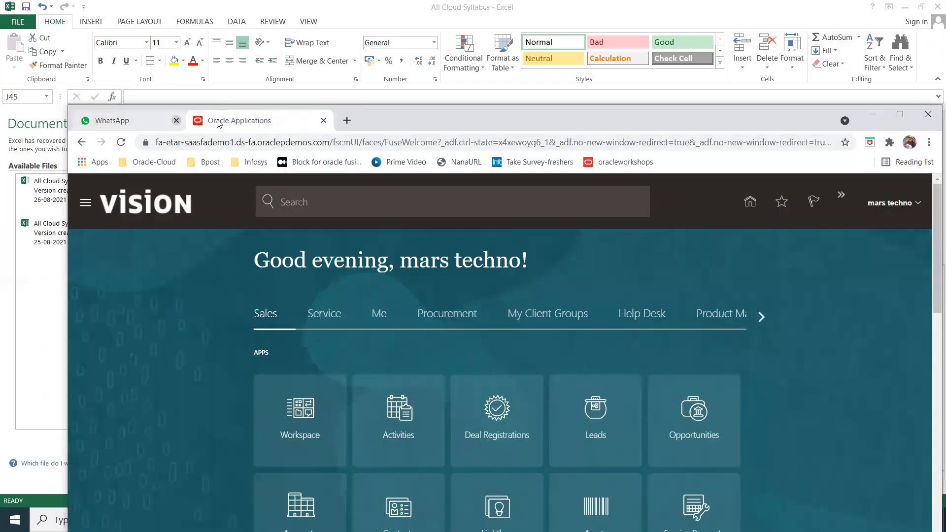
pyautogui.click(899, 115)
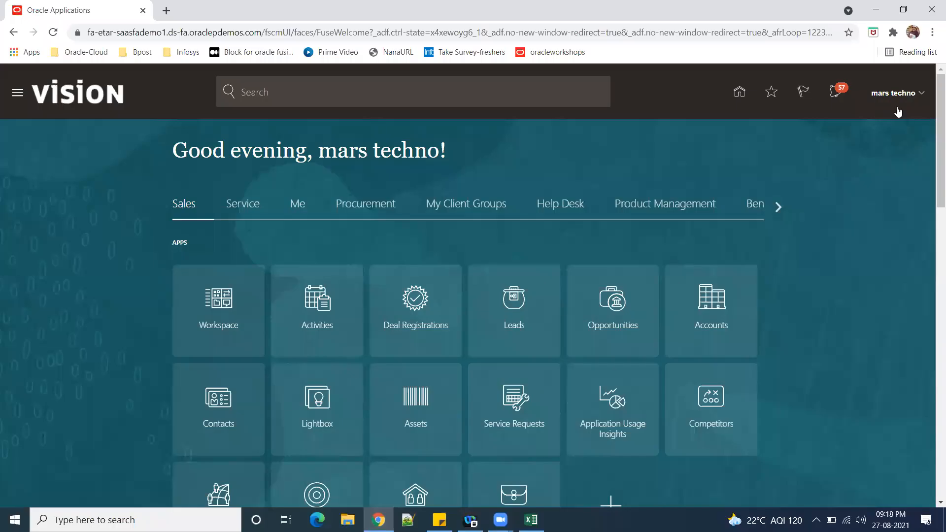
# - Open the Product Information Management work area and start creating a new item
pyautogui.click(668, 206)
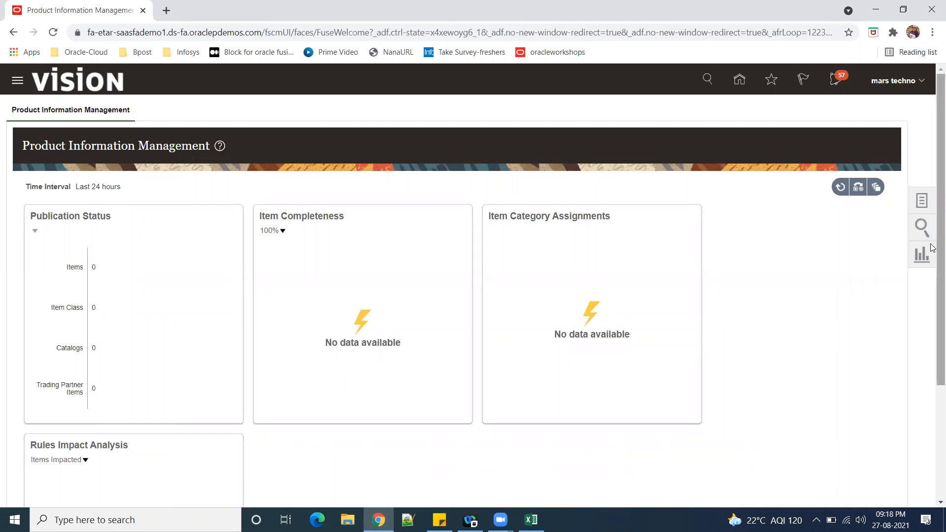
pyautogui.click(923, 206)
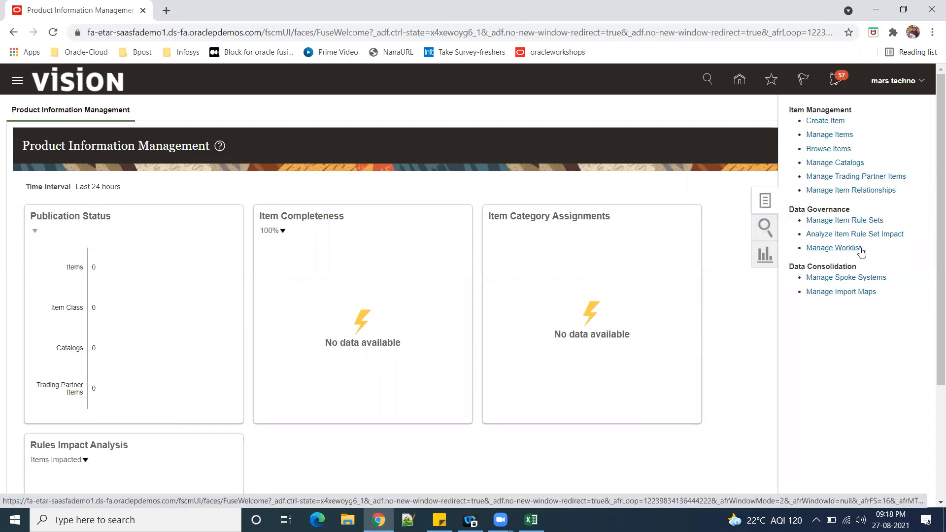
pyautogui.click(833, 123)
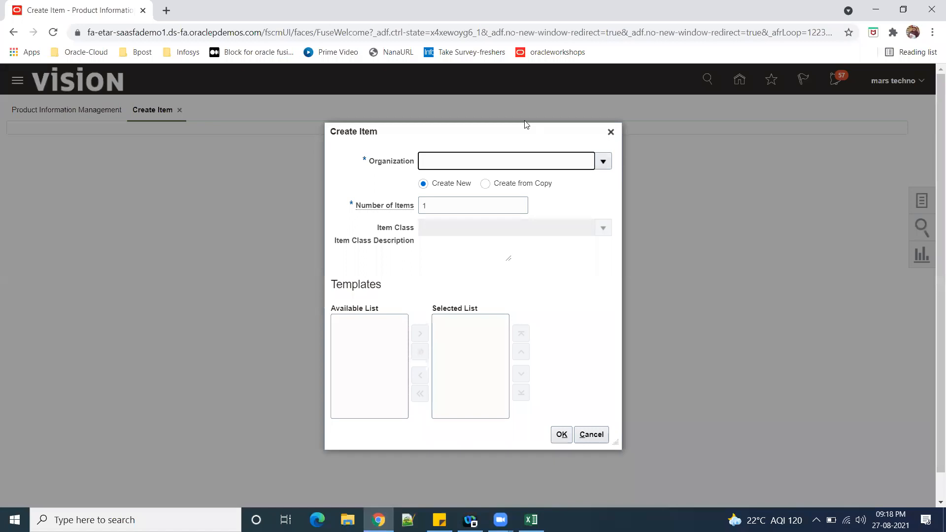
# - Choose SR_IOM as the organization for the new item and confirm its creation with the Root Item Class and SR01_Purchaseitem template
pyautogui.click(603, 161)
pyautogui.click(513, 159)
pyautogui.write('s')
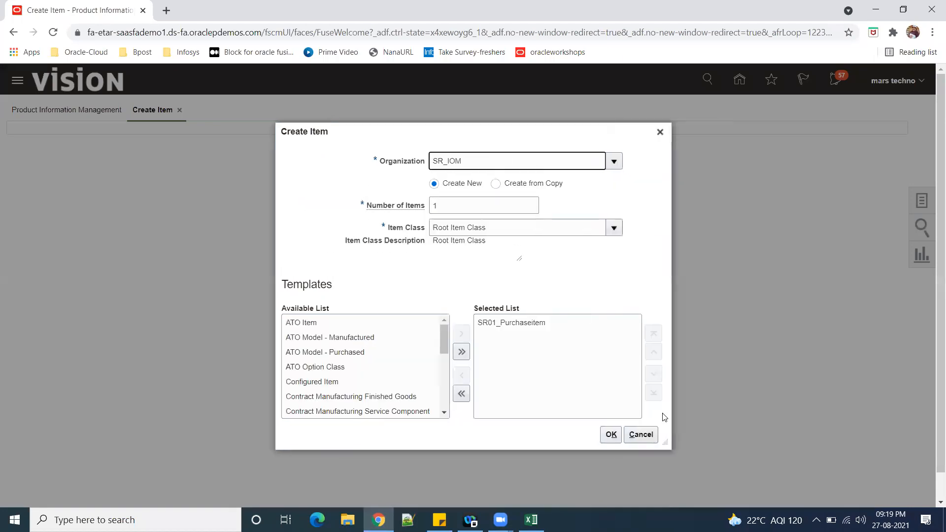
pyautogui.click(611, 434)
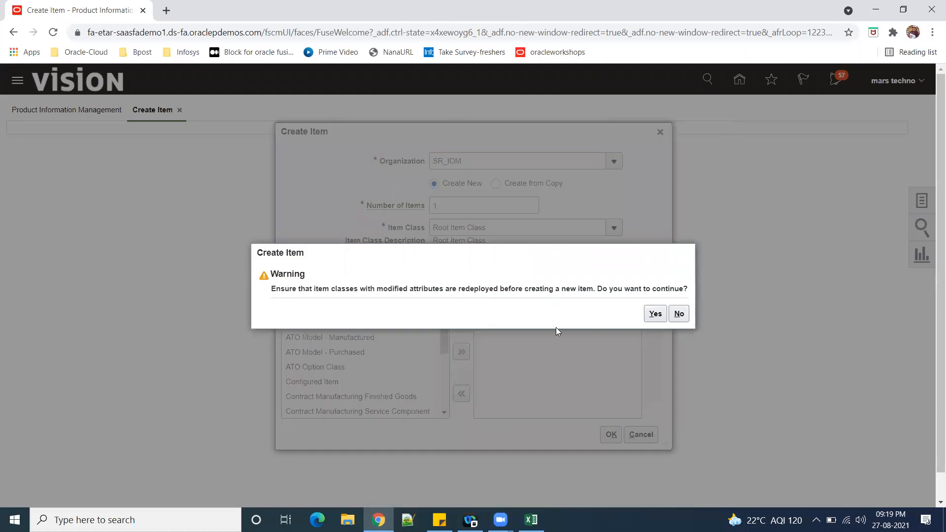
pyautogui.moveTo(387, 288); pyautogui.dragTo(602, 289)
pyautogui.click(658, 317)
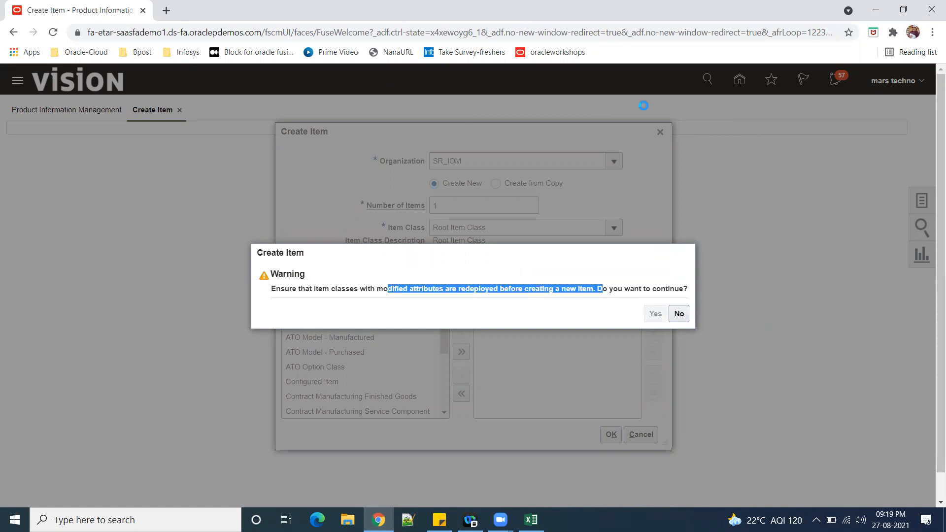
pyautogui.click(313, 37)
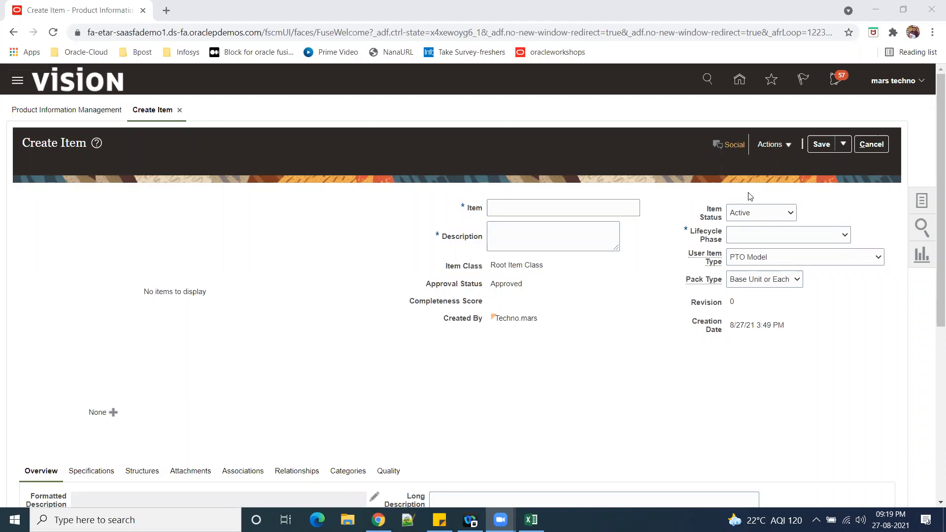
# - Name the new item SR01_Inter_org_100 and copy that name into its description
pyautogui.click(561, 210)
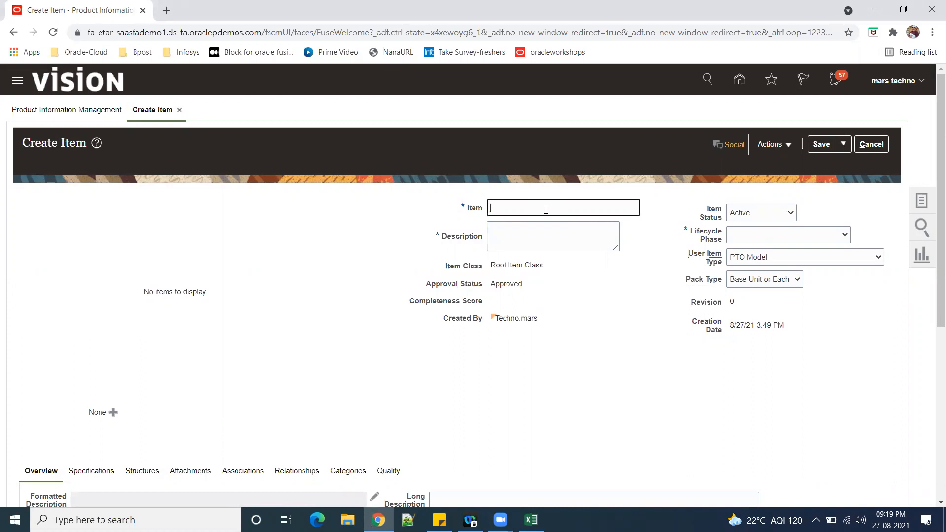
pyautogui.write('SR01_iInter_org_100')
pyautogui.moveTo(586, 208); pyautogui.dragTo(445, 205)
pyautogui.hotkey('ctrl', 'c')
pyautogui.click(540, 235)
pyautogui.hotkey('ctrl', 'v')
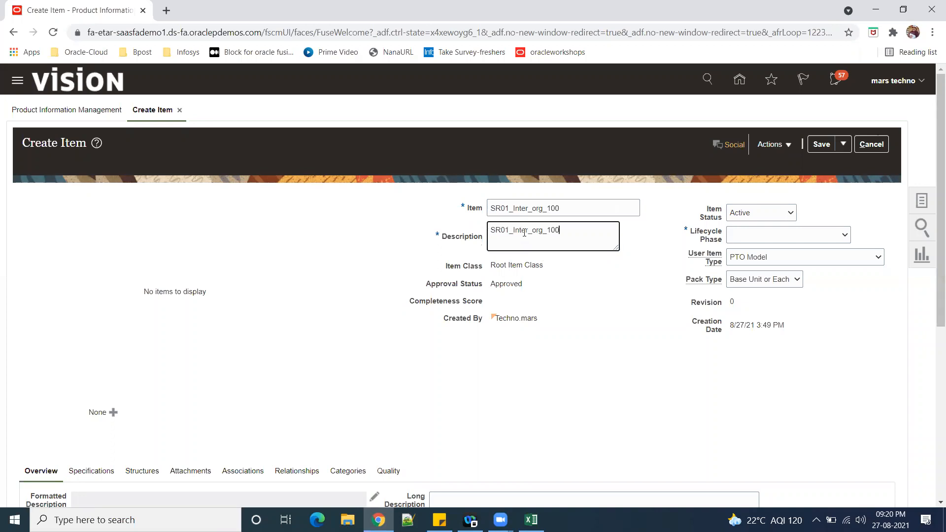
# - Set the new item's lifecycle phase to Production and show its organization associations
pyautogui.click(846, 233)
pyautogui.click(787, 286)
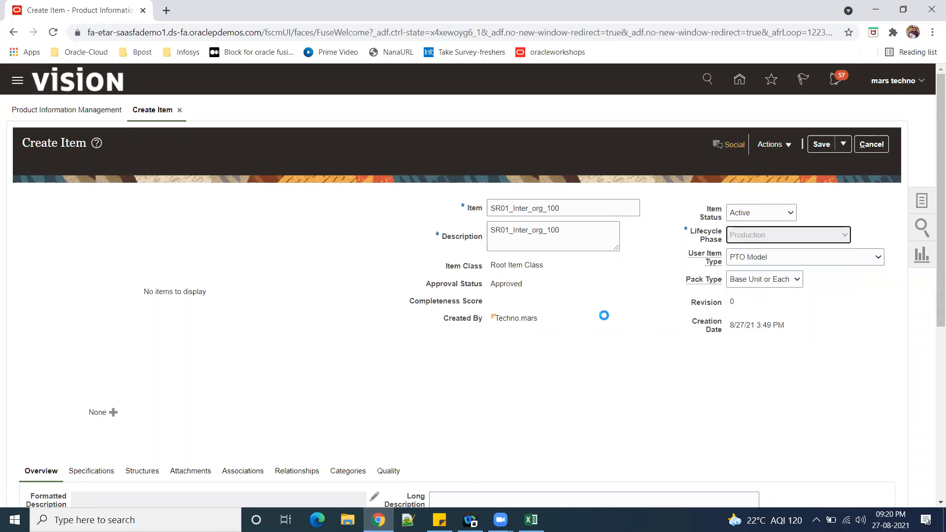
pyautogui.scroll(-5, 51, 99)
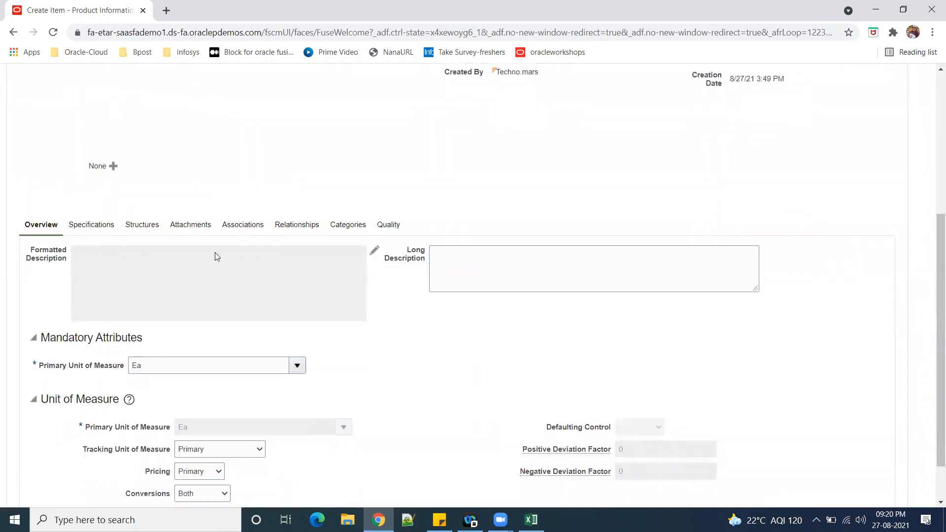
pyautogui.click(250, 225)
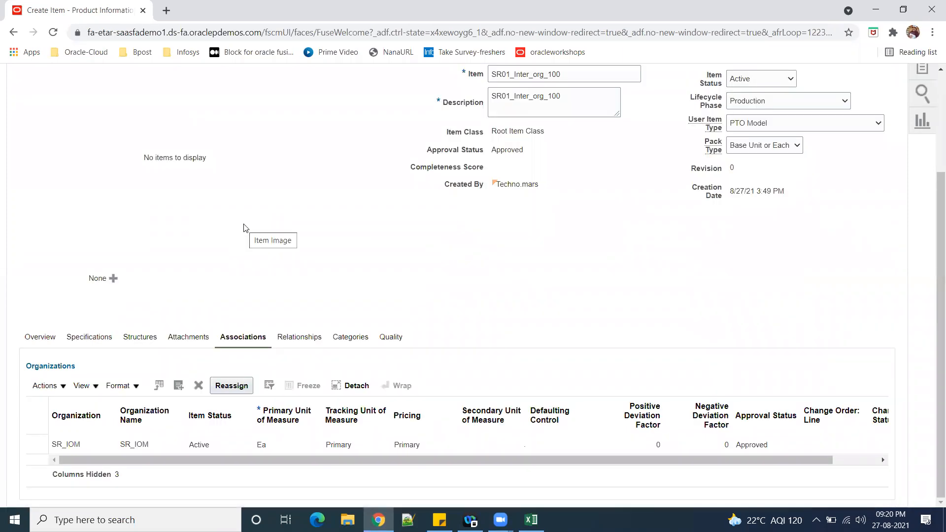
# - Search the organizations for SR01 and assign the item to SR01BLR, SR01HYD and SR01INV01
pyautogui.click(178, 387)
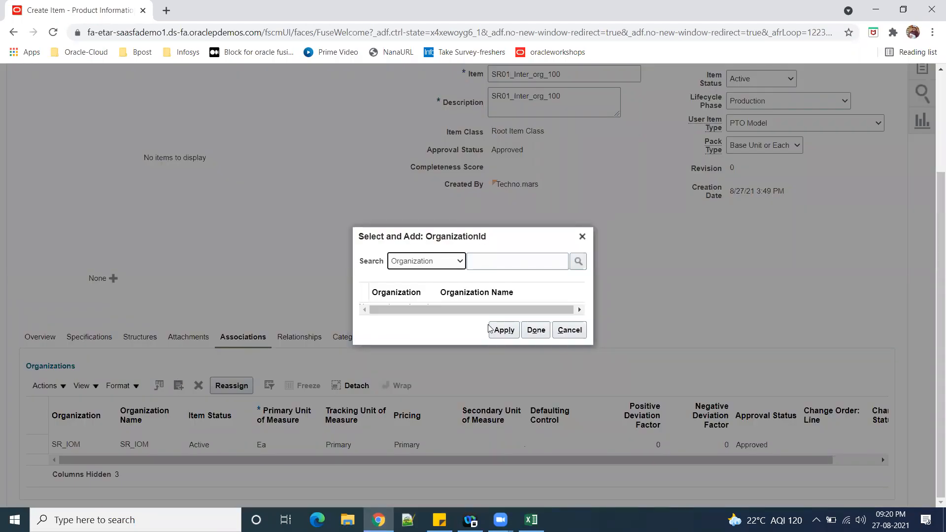
pyautogui.click(496, 262)
pyautogui.write('SR01')
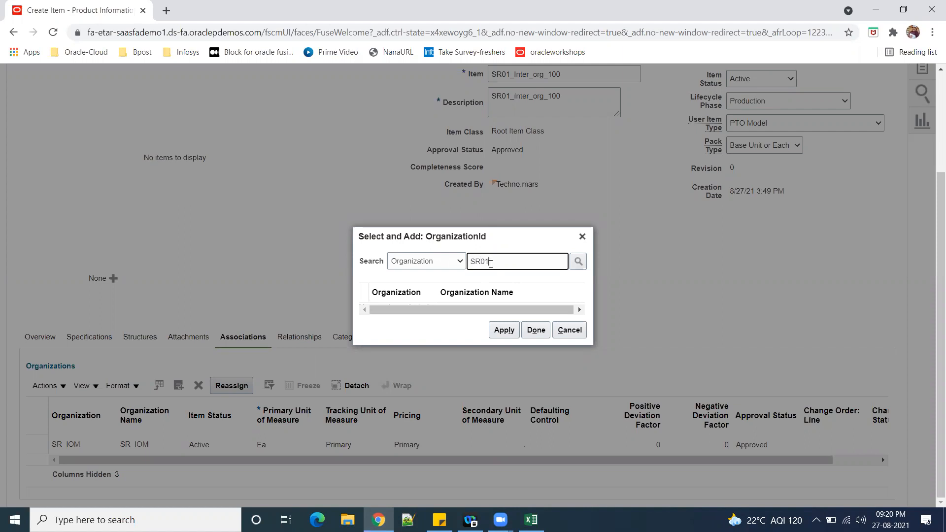
pyautogui.click(579, 262)
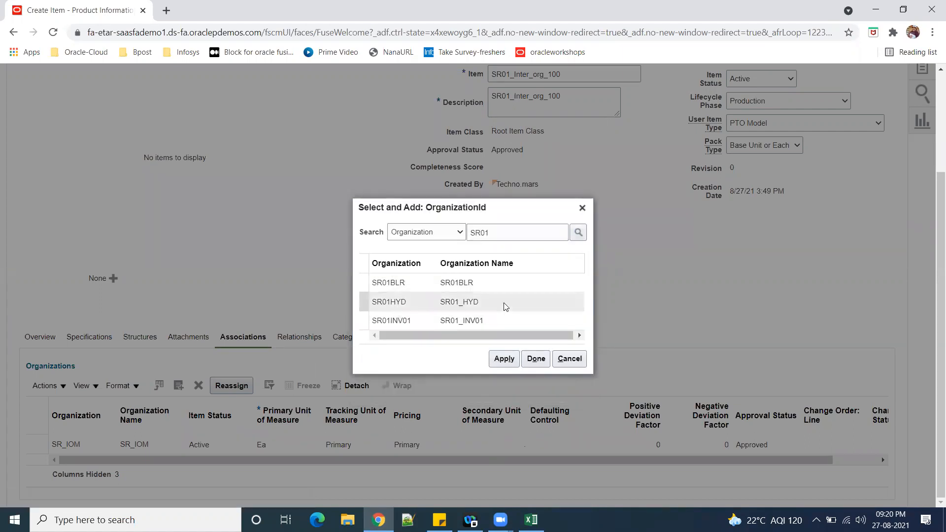
pyautogui.click(506, 291)
pyautogui.keyDown('ctrl'); pyautogui.click(493, 302); pyautogui.keyUp('ctrl')
pyautogui.click(503, 359)
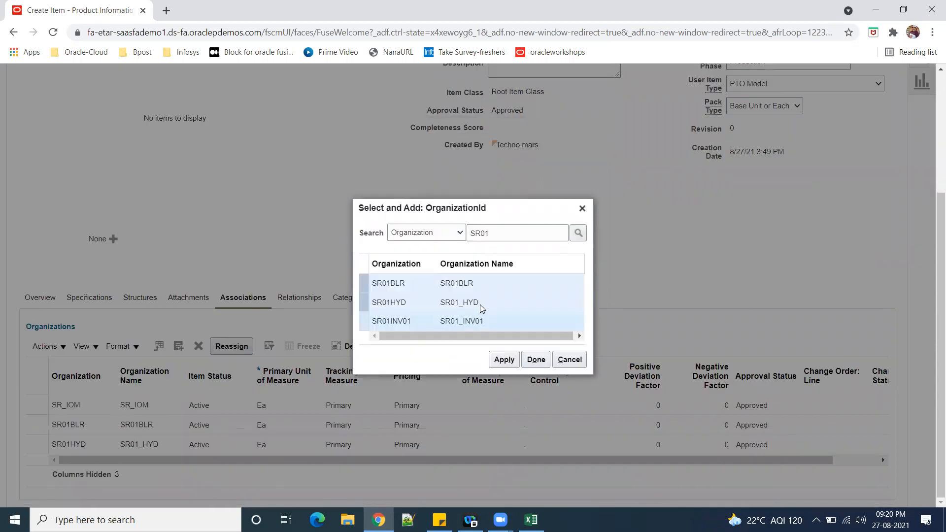
pyautogui.click(536, 360)
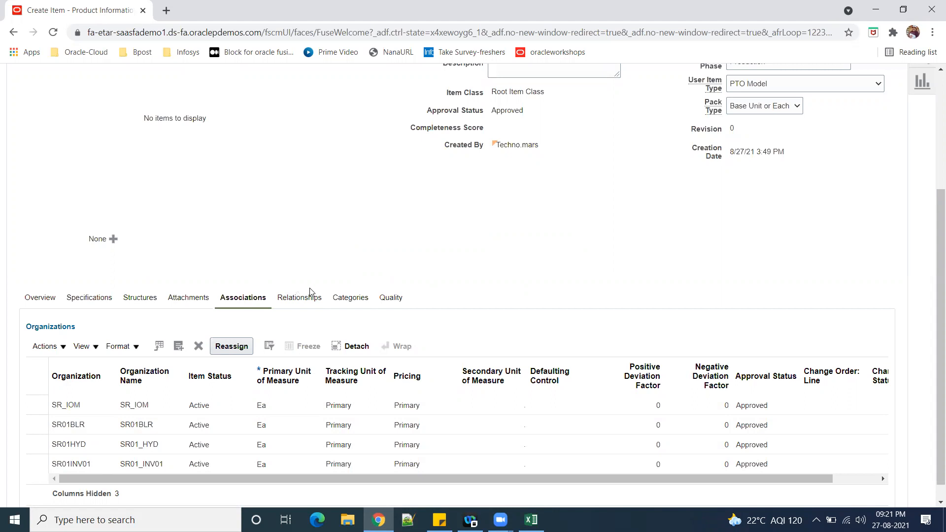
# - Save the new item and copy its name from the description
pyautogui.scroll(4, 310, 292)
pyautogui.click(818, 146)
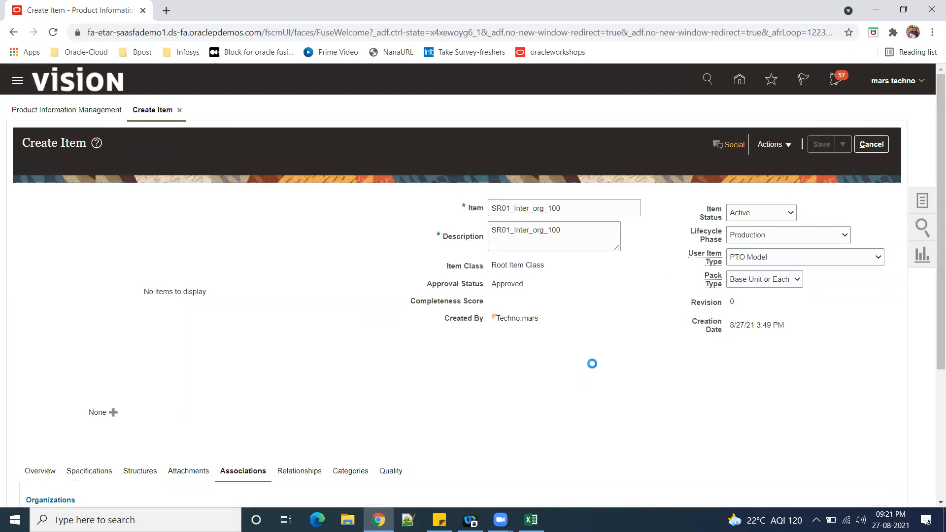
pyautogui.doubleClick(562, 211)
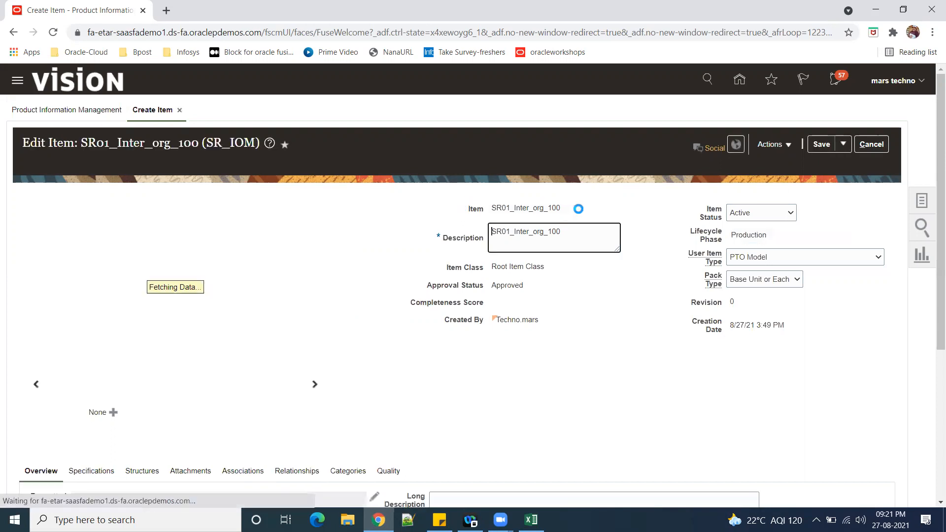
pyautogui.doubleClick(571, 235)
pyautogui.hotkey('ctrl', 'c')
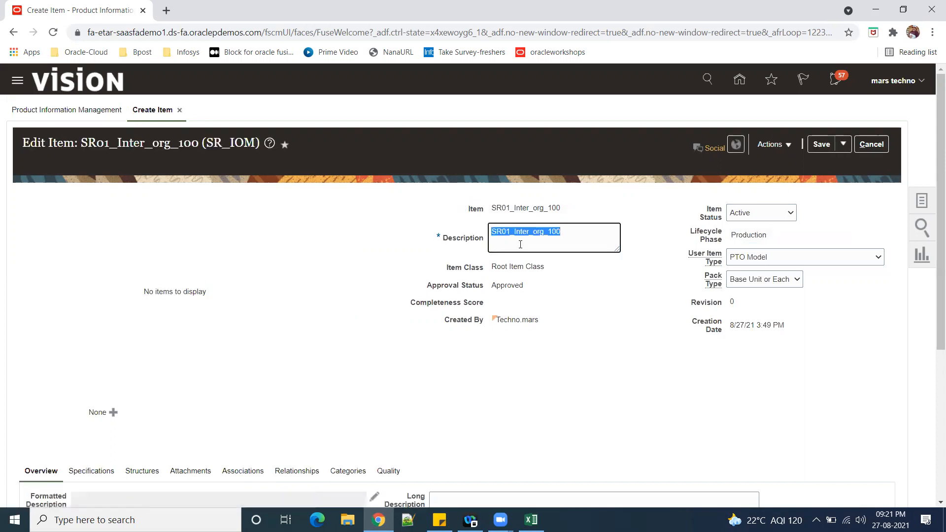
# - Switch to Notepad++ and paste the item name SR01_Inter_org_100 a few lines below the last entry
pyautogui.click(407, 520)
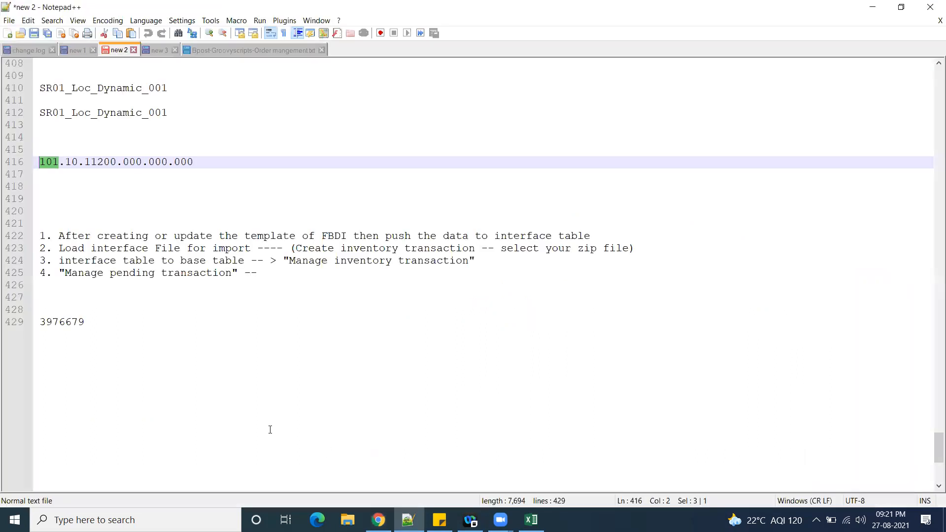
pyautogui.click(145, 326)
pyautogui.press('Return')
pyautogui.press('Return')
pyautogui.press('Return')
pyautogui.press('Return')
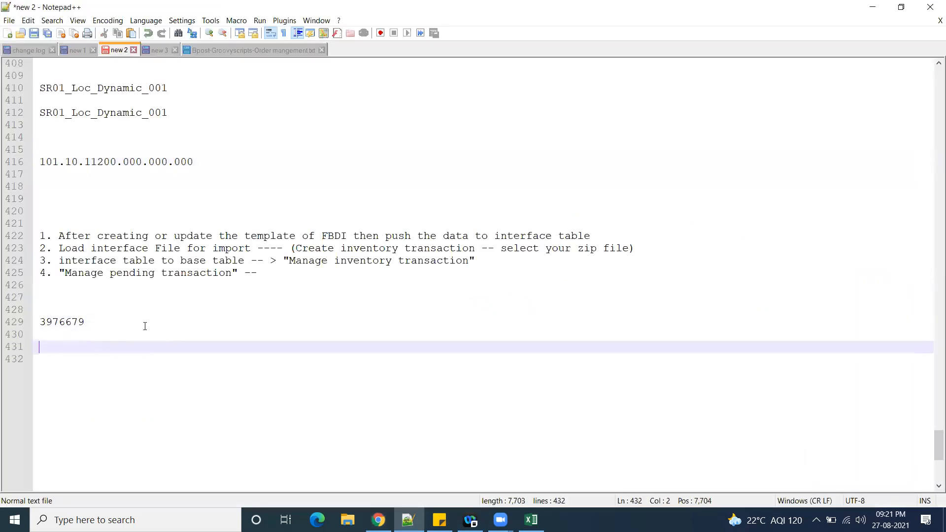
pyautogui.hotkey('ctrl', 'v')
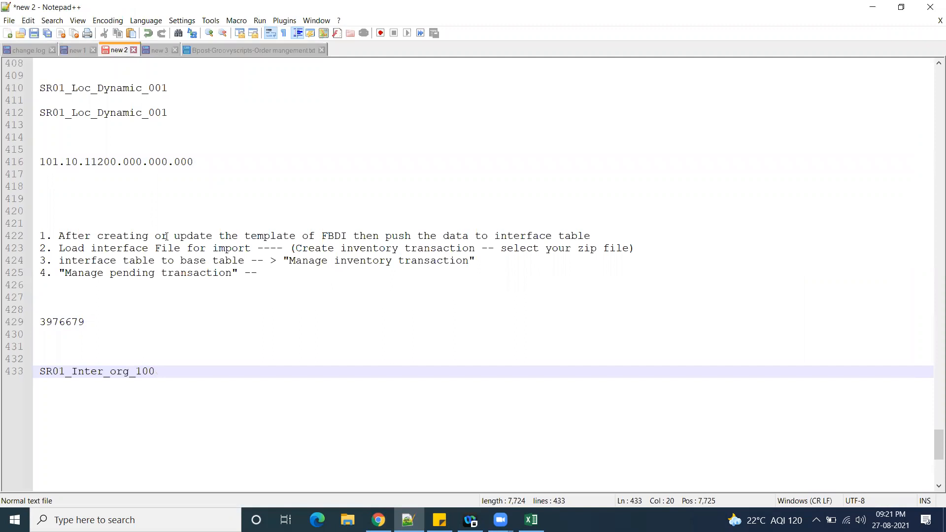
# - Return to Chrome, then save and close the item SR01_Inter_org_100
pyautogui.click(873, 7)
pyautogui.click(846, 144)
pyautogui.click(851, 173)
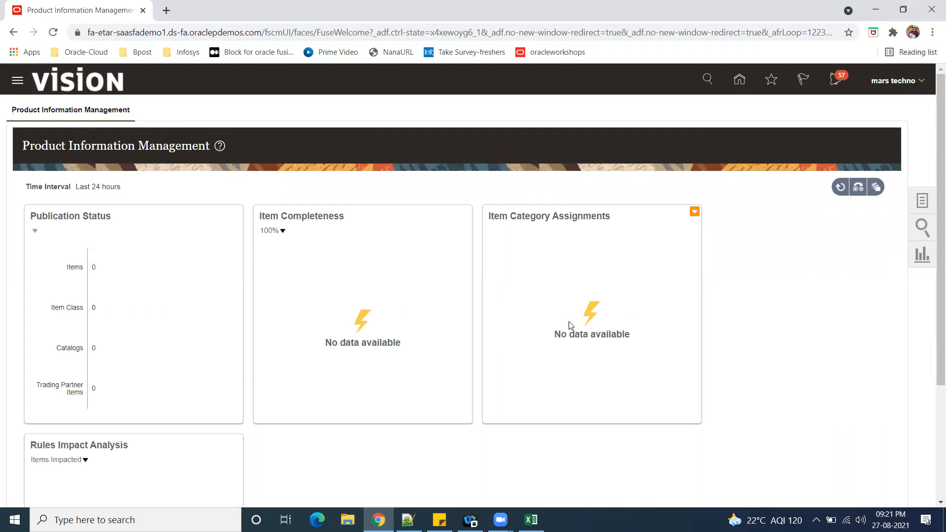
# - Go to Setup and Maintenance from the home page and switch the setup to Manufacturing and Supply Chain Materials Management
pyautogui.click(737, 82)
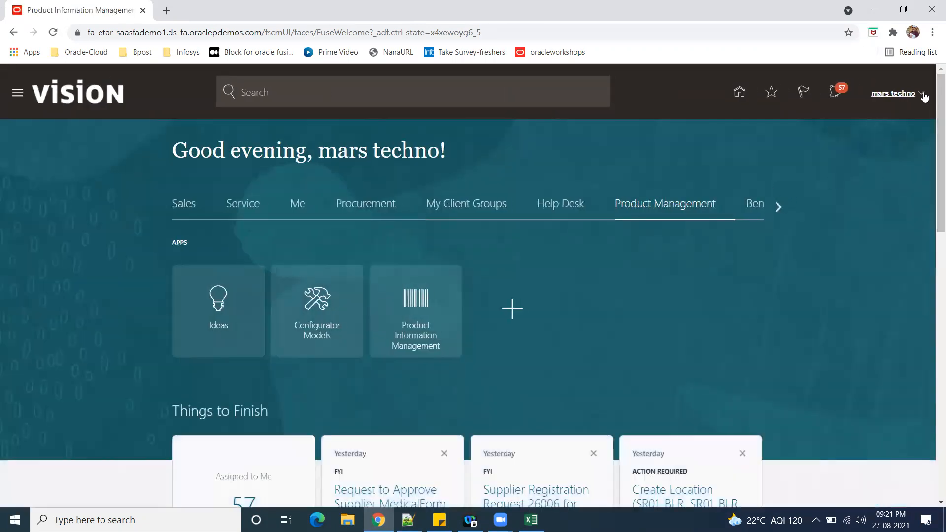
pyautogui.click(724, 272)
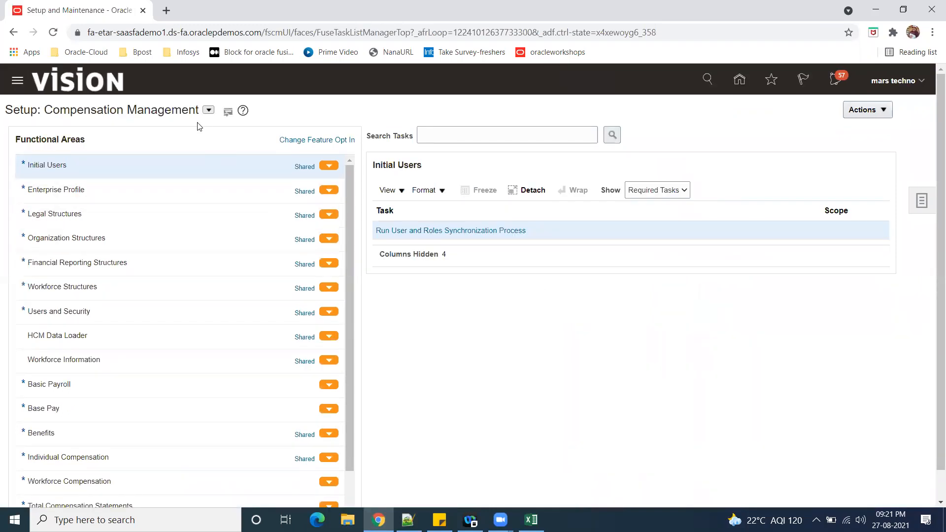
pyautogui.click(208, 115)
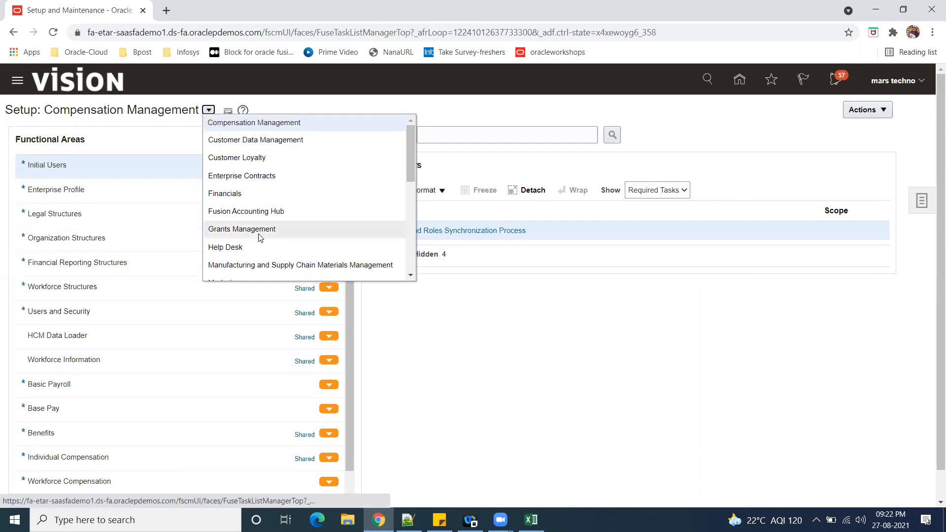
pyautogui.scroll(-2, 259, 237)
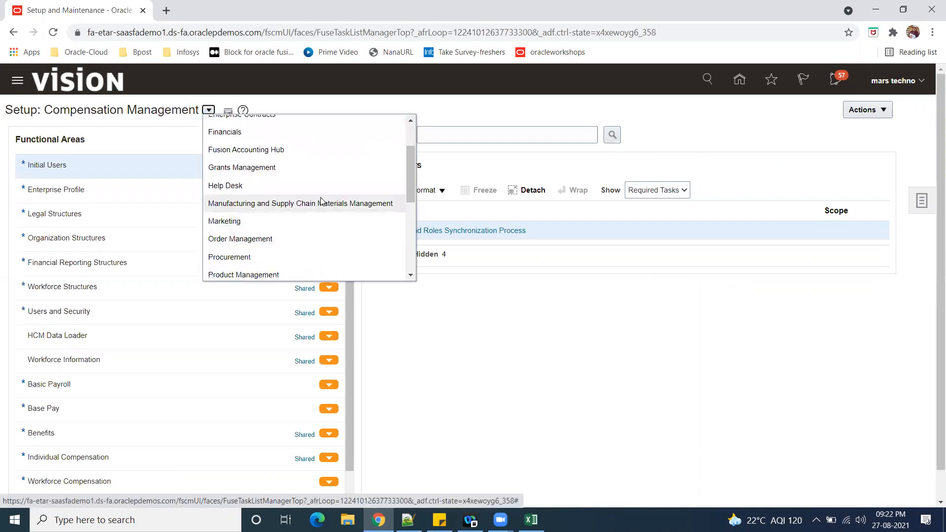
pyautogui.click(311, 203)
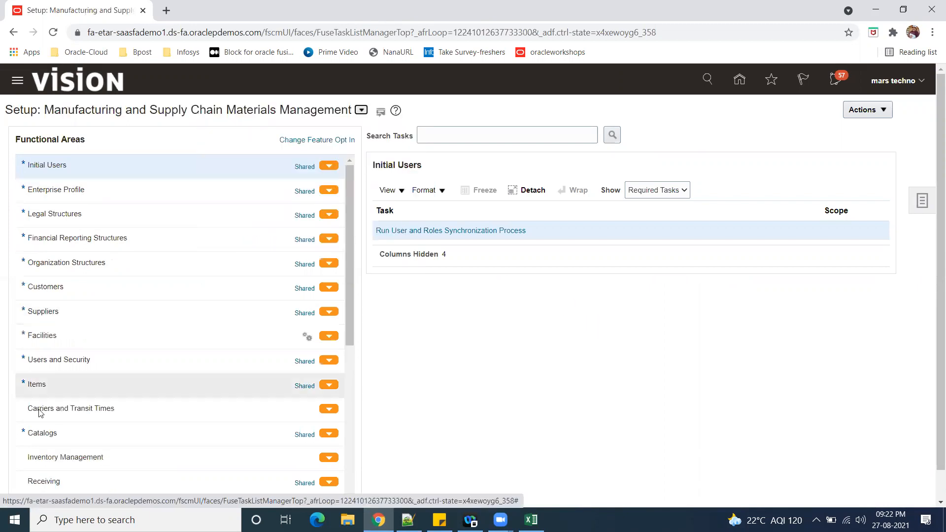
# - List all tasks of the Inventory Management functional area and open Manage Interorganization Parameters
pyautogui.click(99, 456)
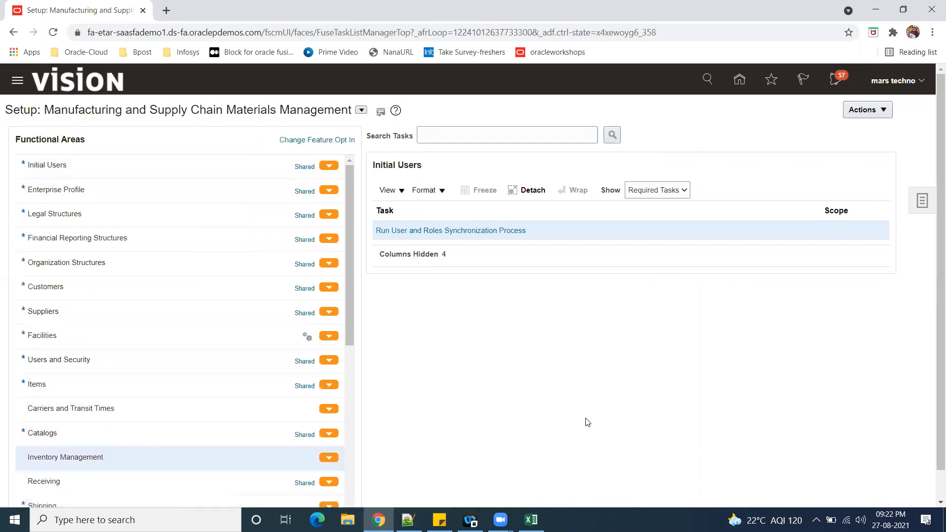
pyautogui.click(680, 193)
pyautogui.click(781, 191)
pyautogui.moveTo(883, 259); pyautogui.dragTo(897, 313)
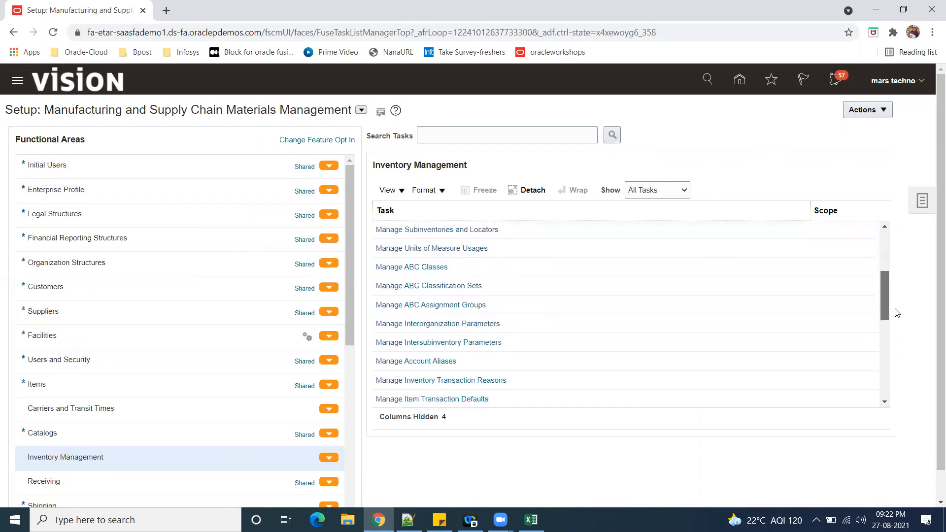
pyautogui.click(465, 327)
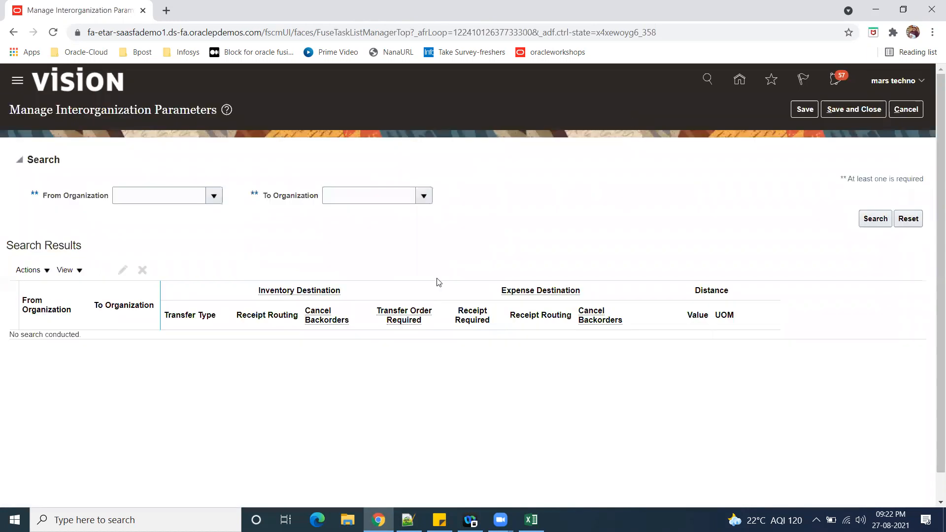
# - Start creating interorganization parameters and set the From Organization to SR01BLR by searching for SR01
pyautogui.click(102, 273)
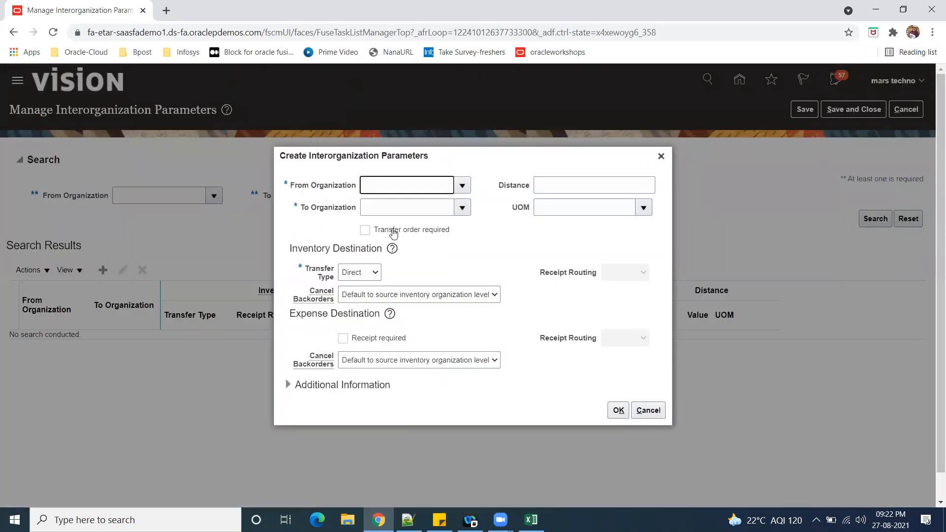
pyautogui.write('s')
pyautogui.write('sr0')
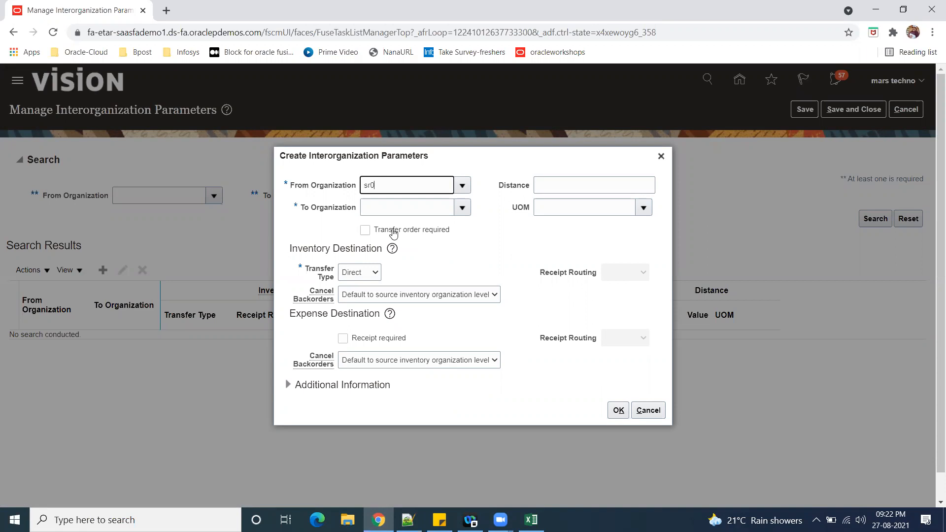
pyautogui.press('BackSpace')
pyautogui.press('BackSpace')
pyautogui.write('SR01')
pyautogui.press('Tab')
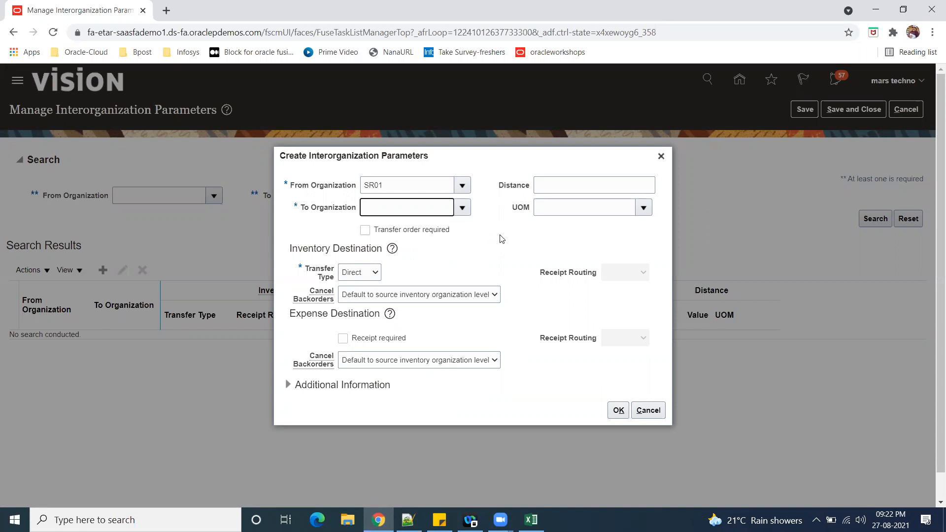
pyautogui.click(380, 327)
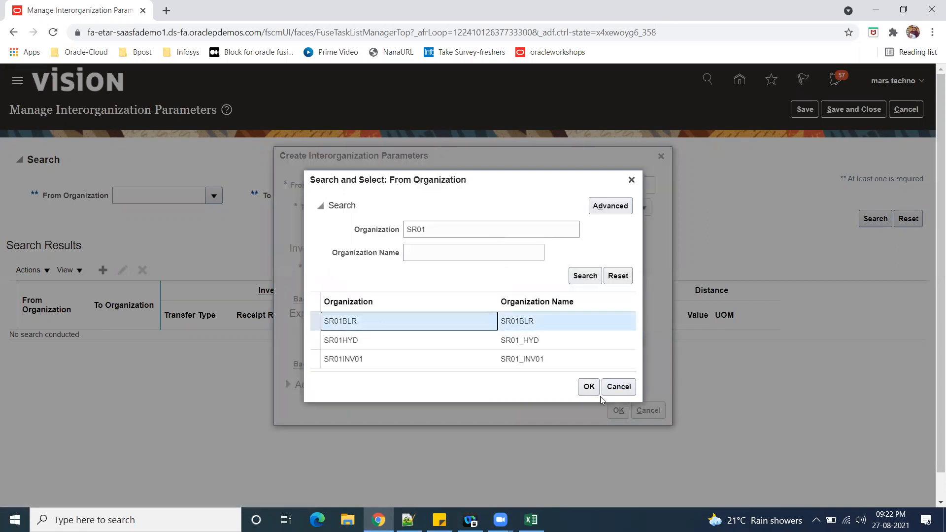
pyautogui.click(588, 387)
# - Search for SR01 organizations and set the To Organization to SR01INV01
pyautogui.click(463, 207)
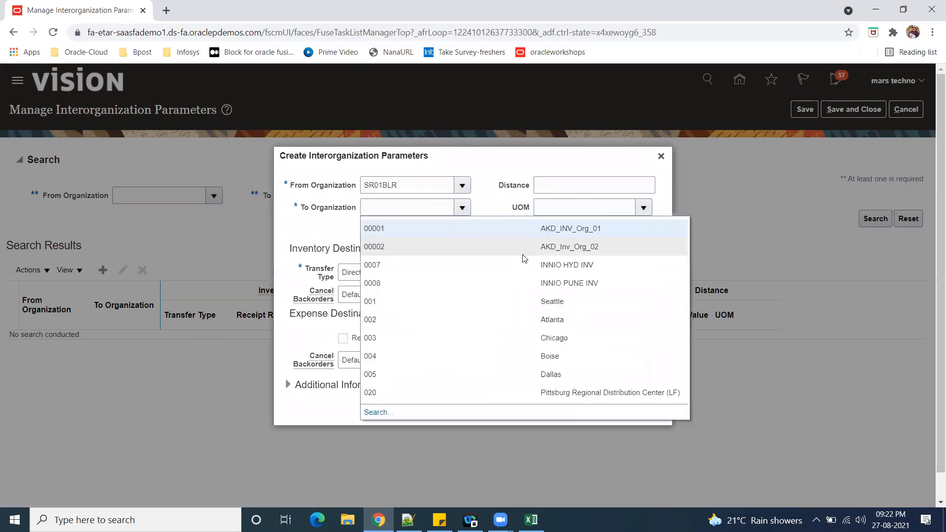
pyautogui.click(378, 413)
pyautogui.click(464, 252)
pyautogui.write('SR01')
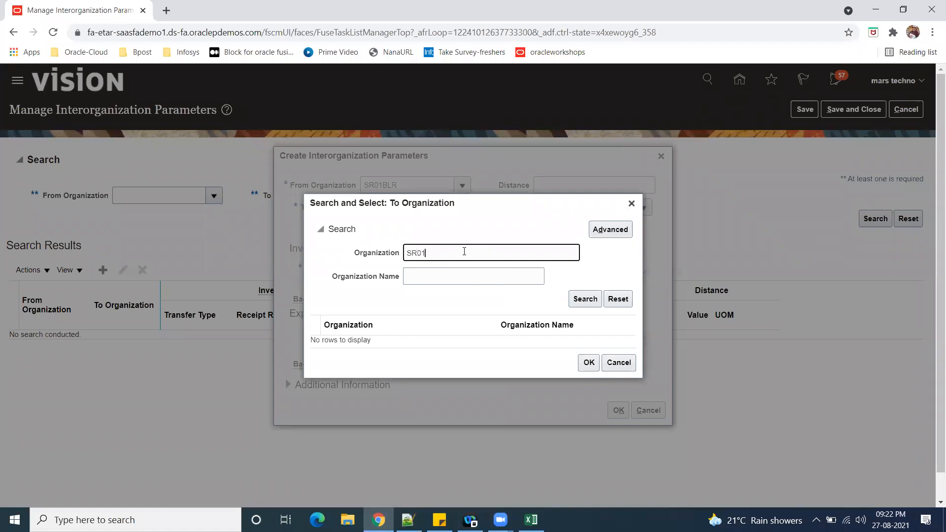
pyautogui.click(585, 299)
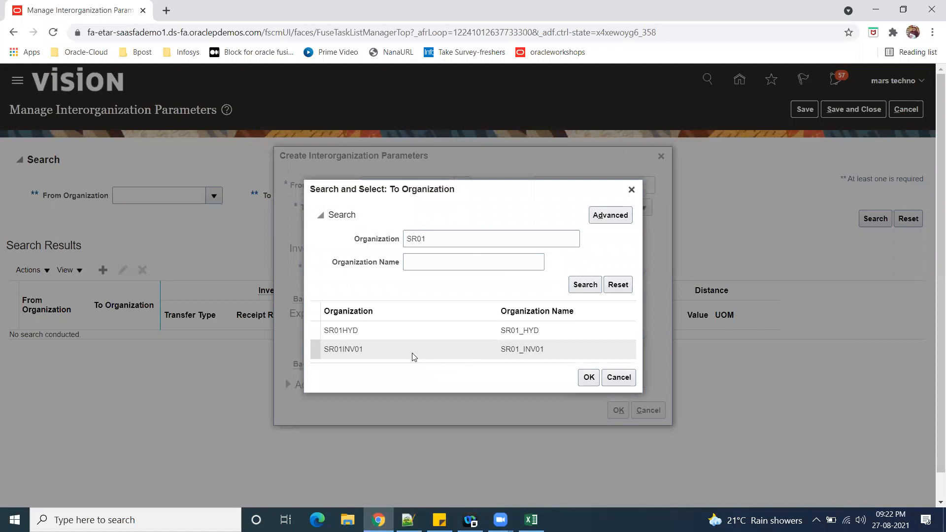
pyautogui.click(411, 353)
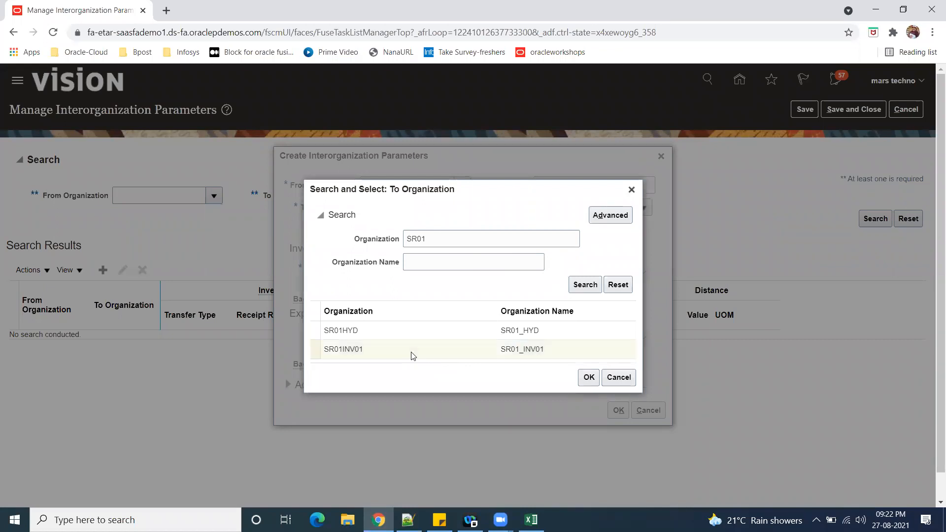
pyautogui.click(591, 377)
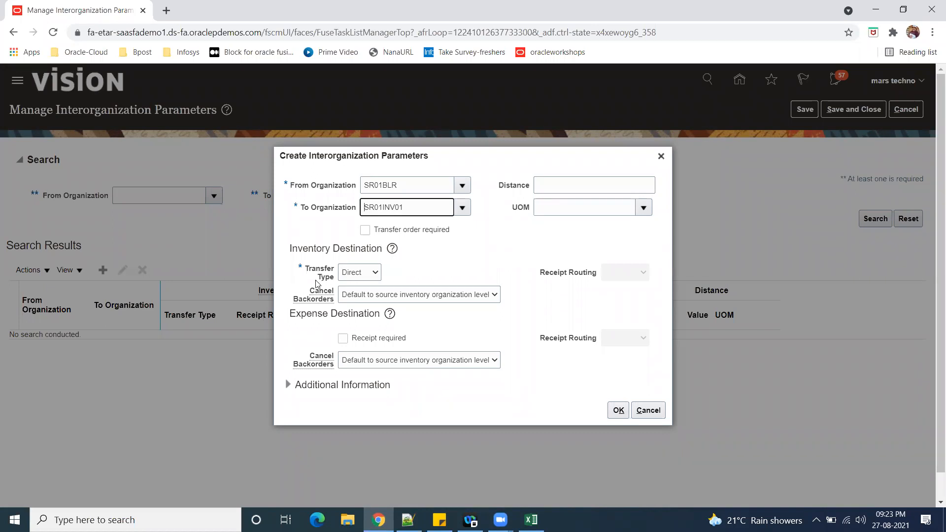
# - Choose Direct as the transfer type for the inventory destination and select the To Organization entry
pyautogui.click(374, 274)
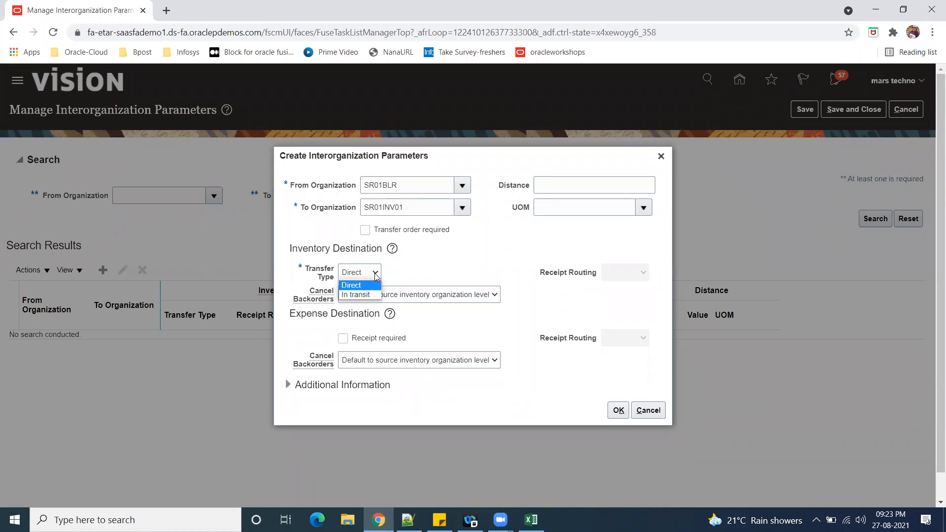
pyautogui.click(356, 287)
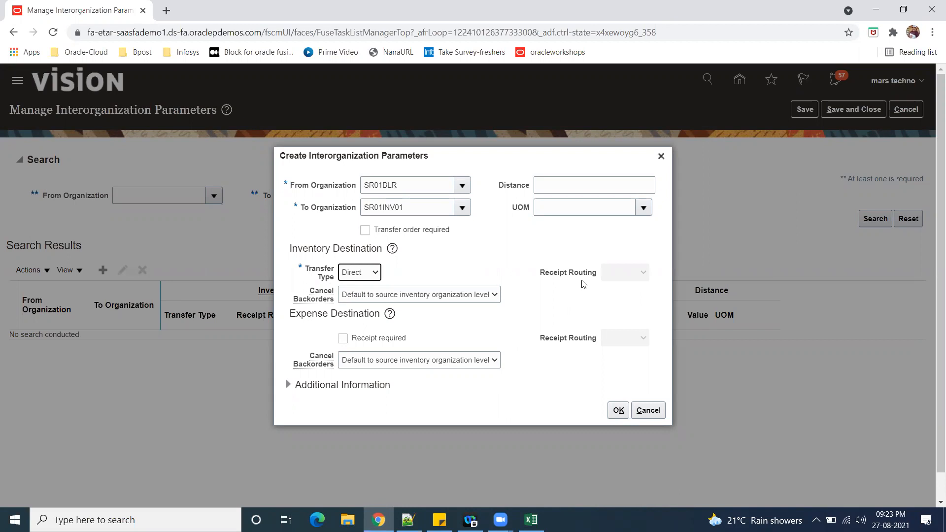
pyautogui.doubleClick(428, 208)
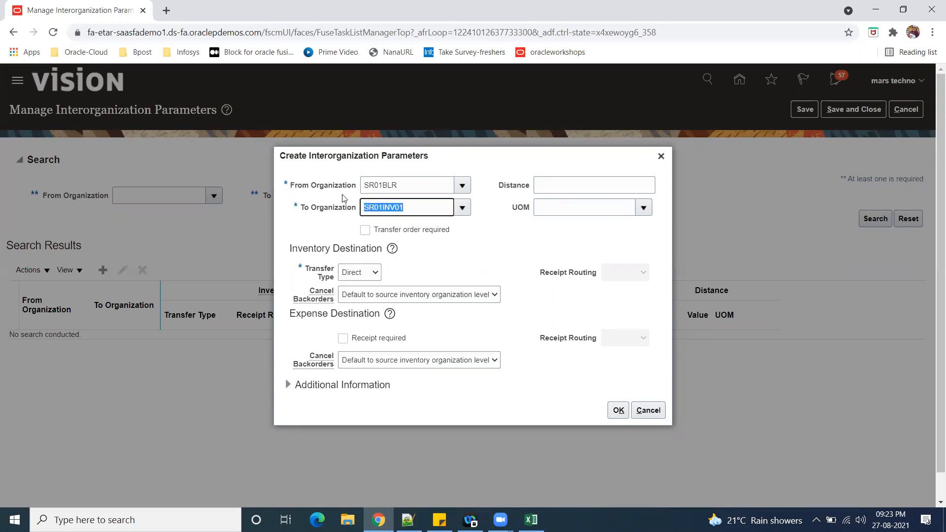
# - Search again for SR01 organizations, keep SR01INV01 as the To Organization, and confirm the new interorganization parameters
pyautogui.write('s')
pyautogui.press('BackSpace')
pyautogui.press('BackSpace')
pyautogui.write('SR01')
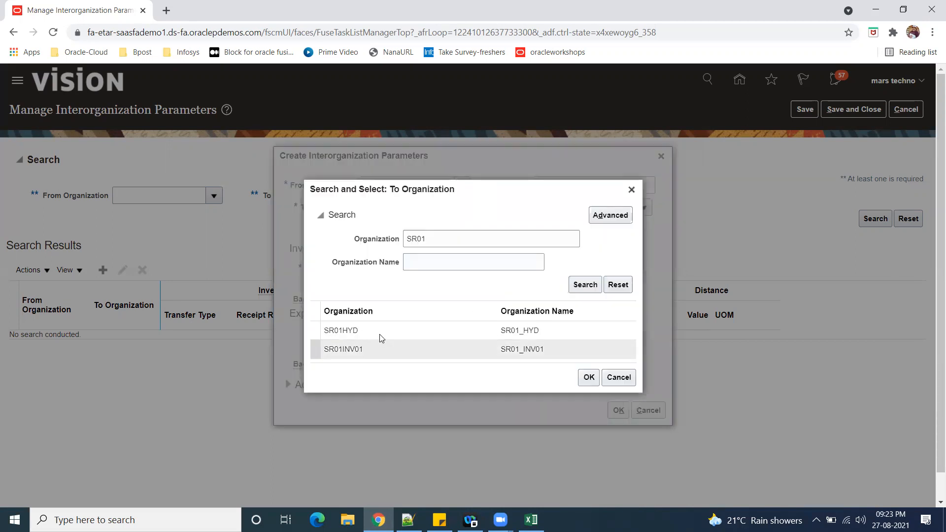
pyautogui.click(379, 334)
pyautogui.click(593, 383)
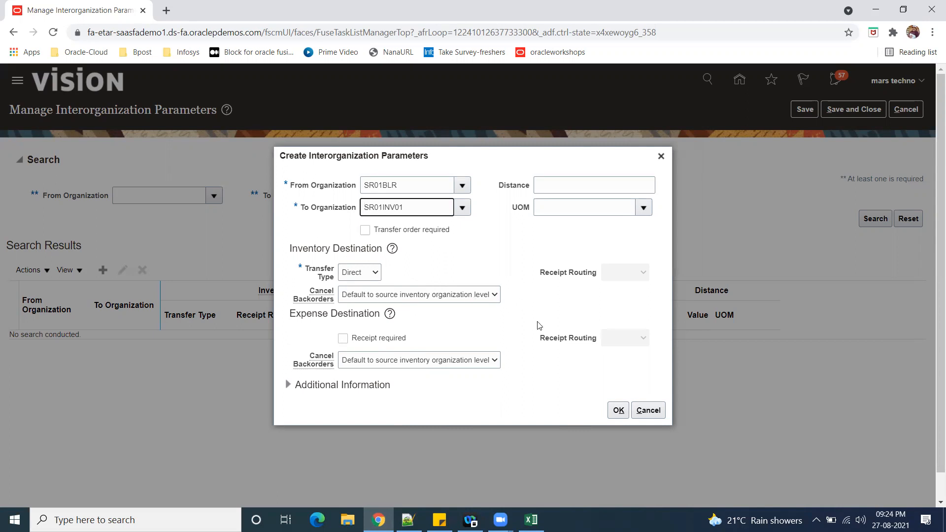
pyautogui.click(619, 411)
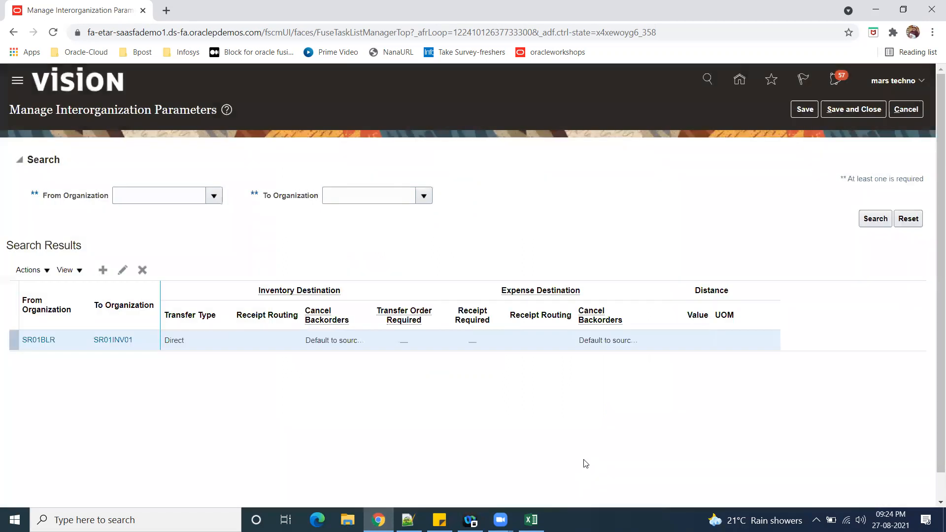
# - Edit the SR01BLR to SR01INV01 parameters to require a receipt for the expense destination with Standard receipt routing
pyautogui.click(122, 270)
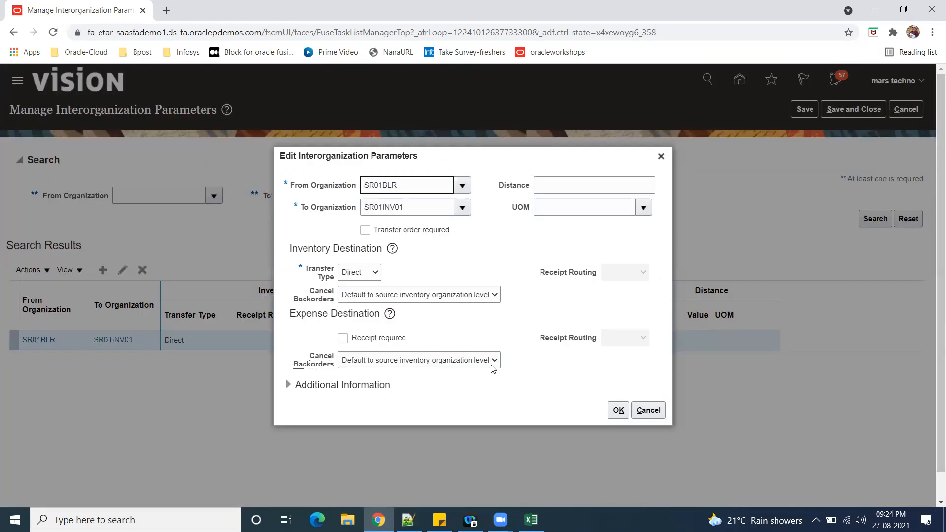
pyautogui.click(343, 339)
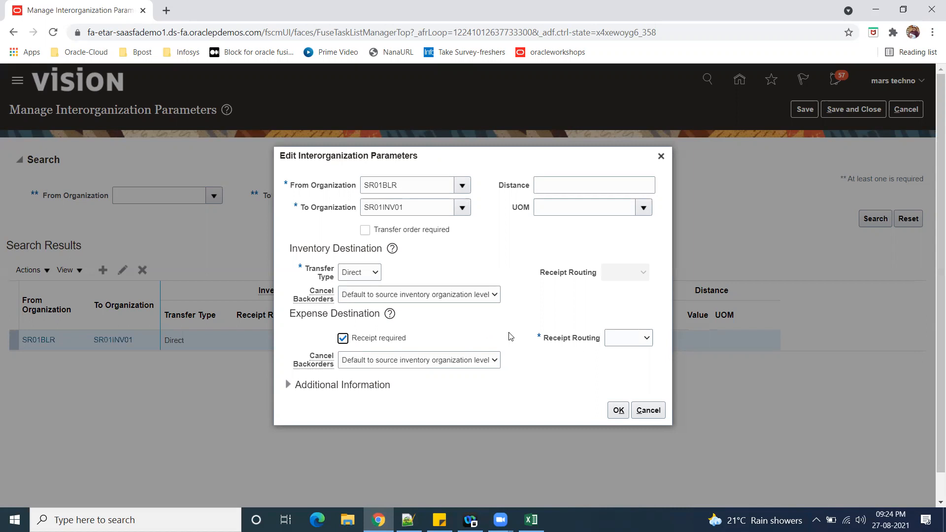
pyautogui.click(646, 340)
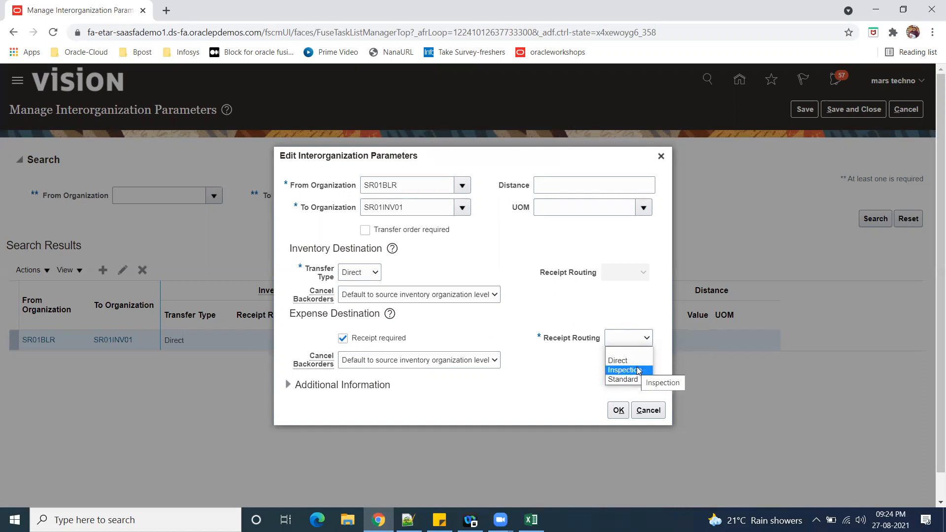
pyautogui.click(621, 380)
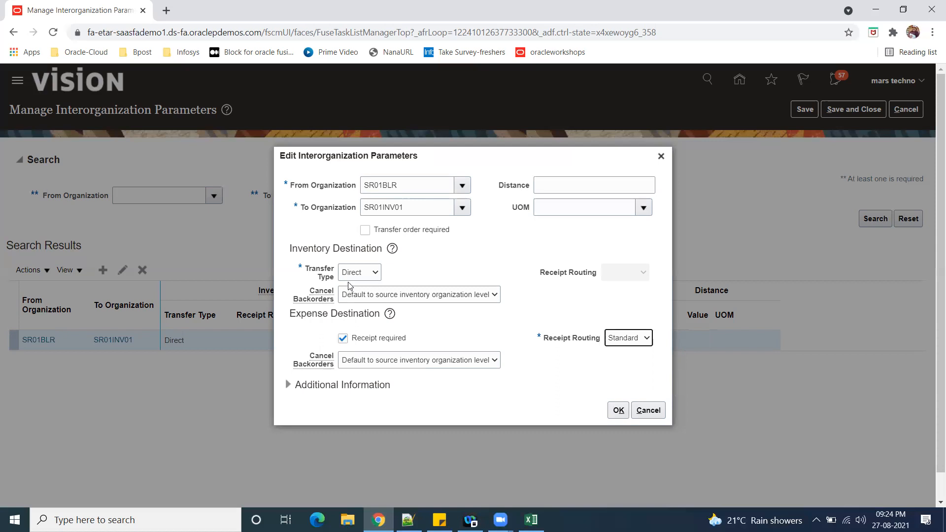
# - Keep the inventory destination's Cancel Backorders at Default to source inventory organization level, and save and close the interorganization parameters
pyautogui.click(493, 295)
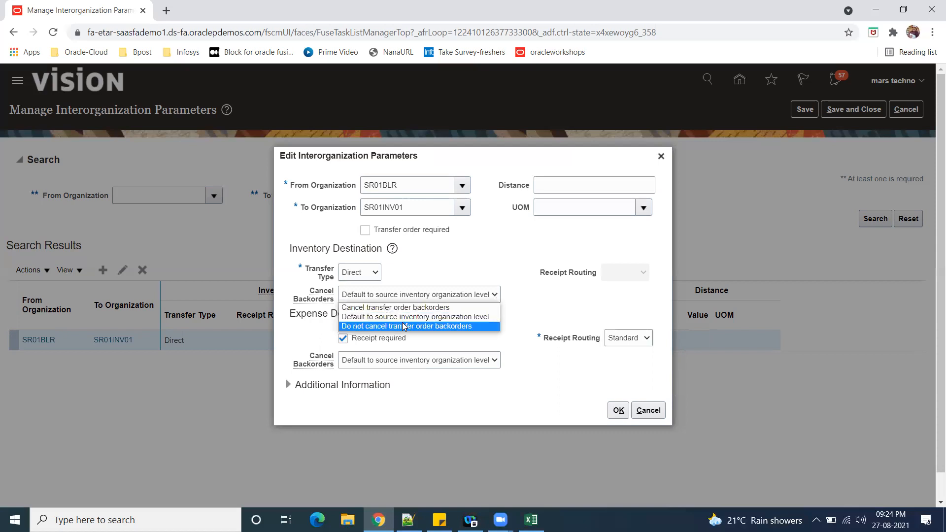
pyautogui.press('Up')
pyautogui.click(561, 310)
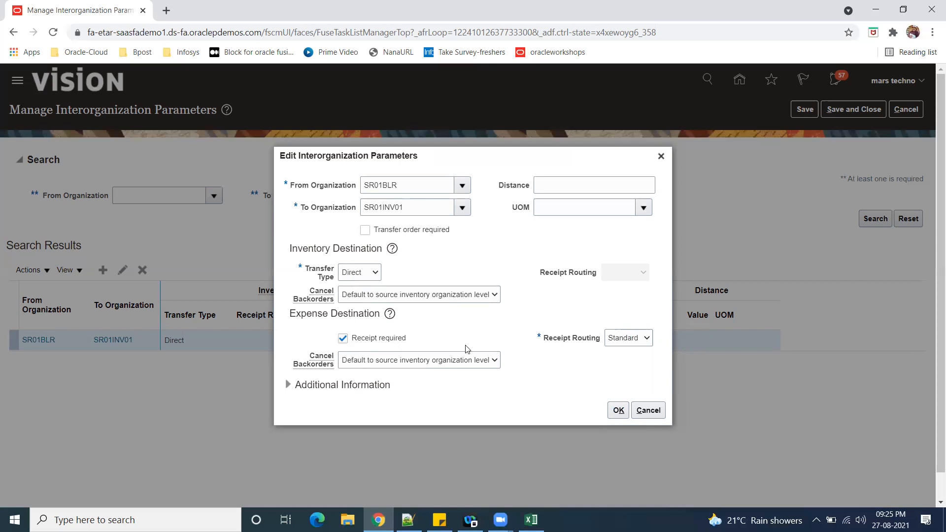
pyautogui.click(614, 409)
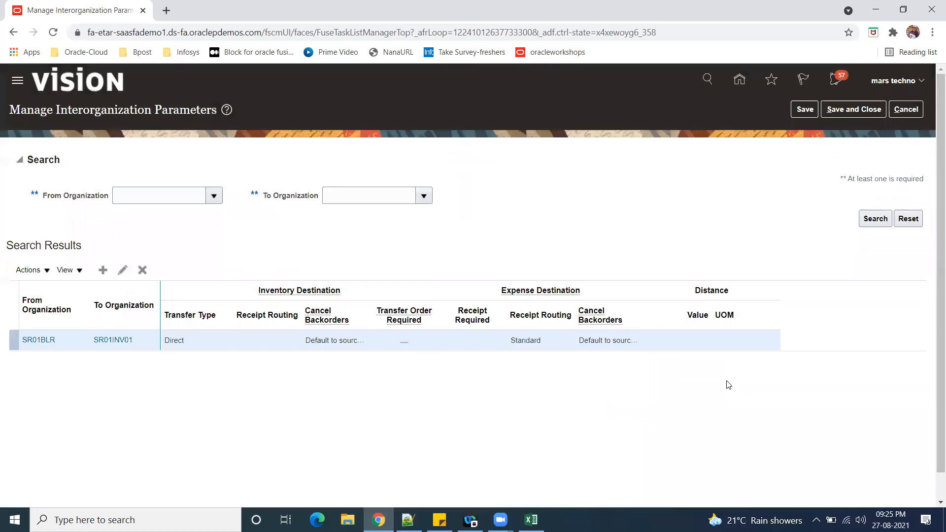
pyautogui.click(798, 112)
pyautogui.click(838, 112)
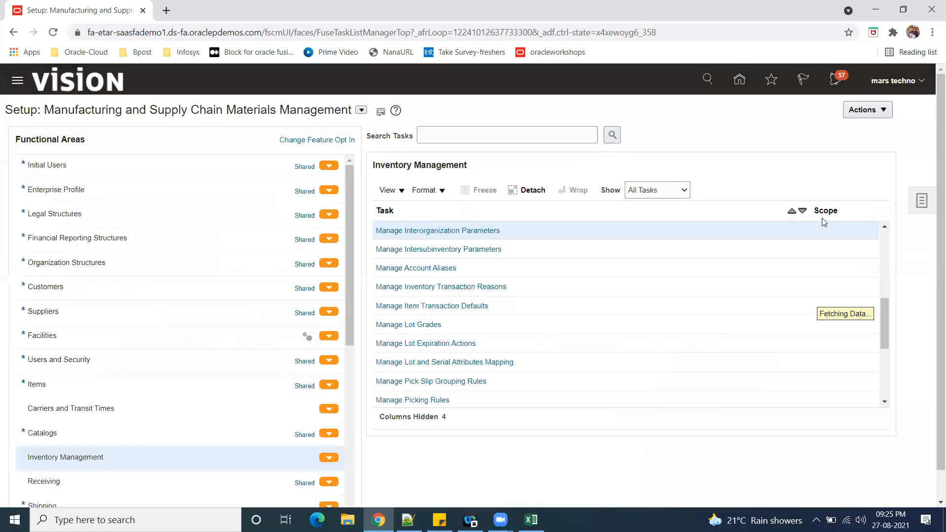
# - Return to the home page, open Inventory Management and start the Create Interorganization Transfer task
pyautogui.click(744, 86)
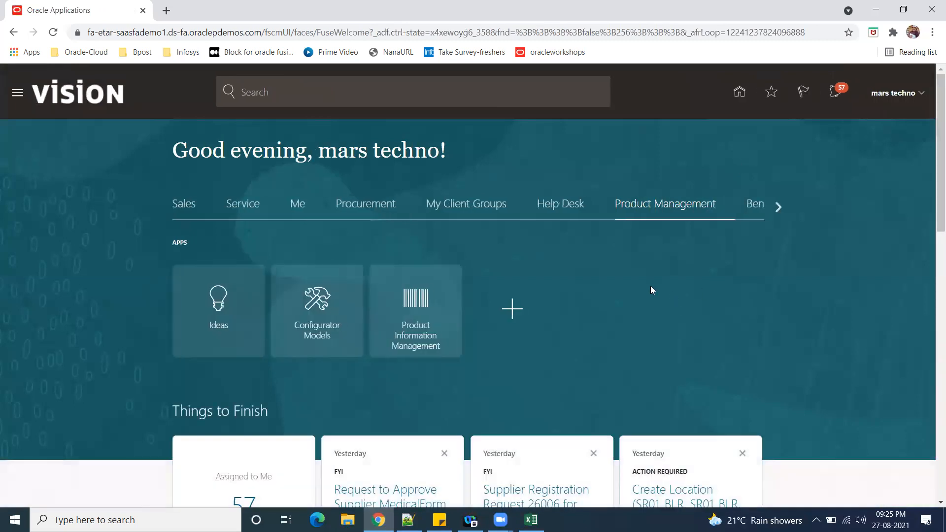
pyautogui.click(779, 208)
pyautogui.click(777, 207)
pyautogui.click(374, 207)
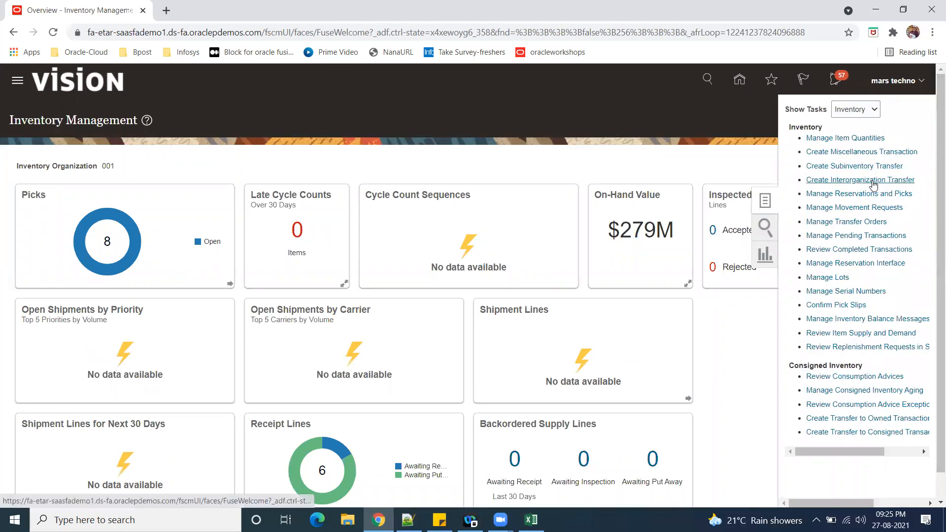
pyautogui.click(843, 180)
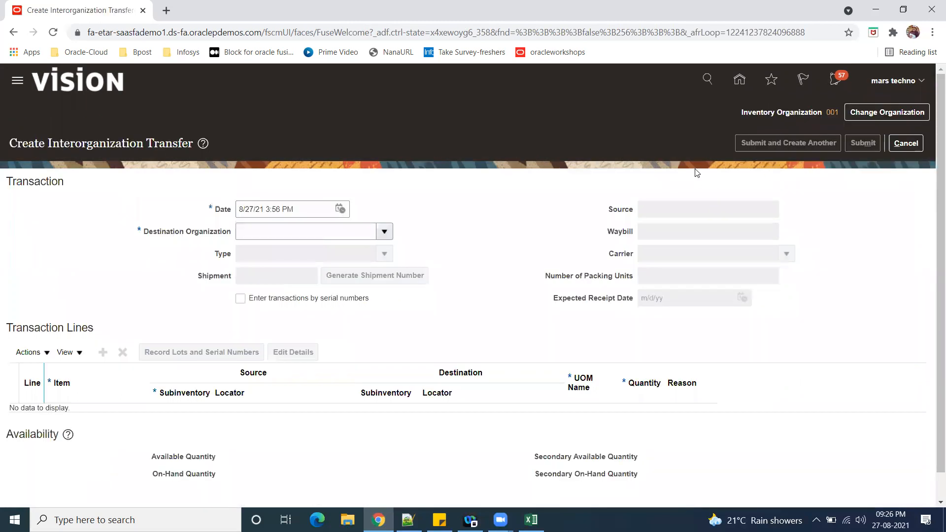
# - Change the inventory organization to SR01BLR by searching for SR01, and reopen the Create Interorganization Transfer task
pyautogui.click(883, 113)
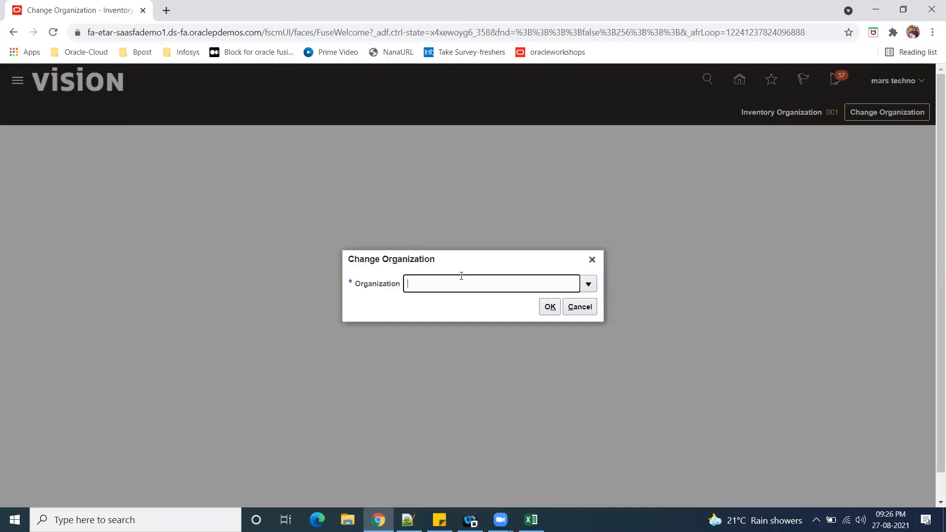
pyautogui.write('SR01')
pyautogui.press('Tab')
pyautogui.click(403, 321)
pyautogui.click(587, 389)
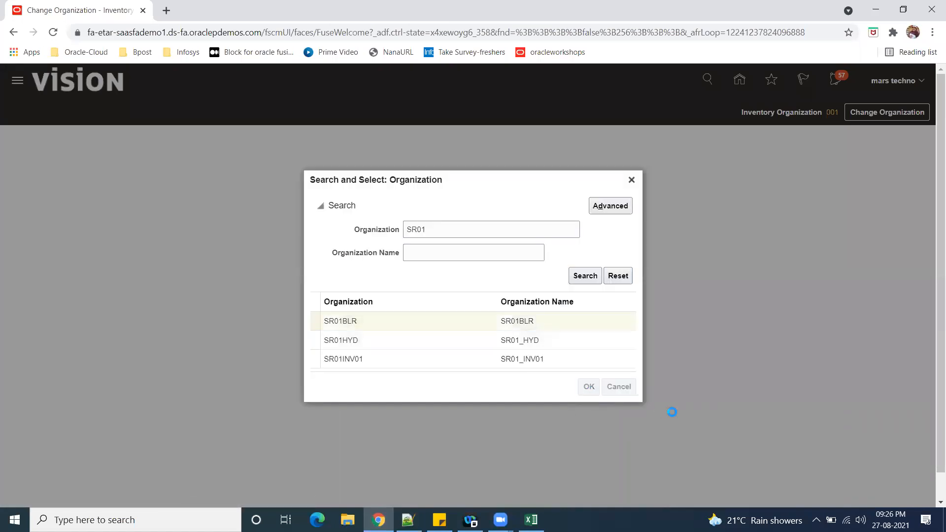
pyautogui.click(550, 307)
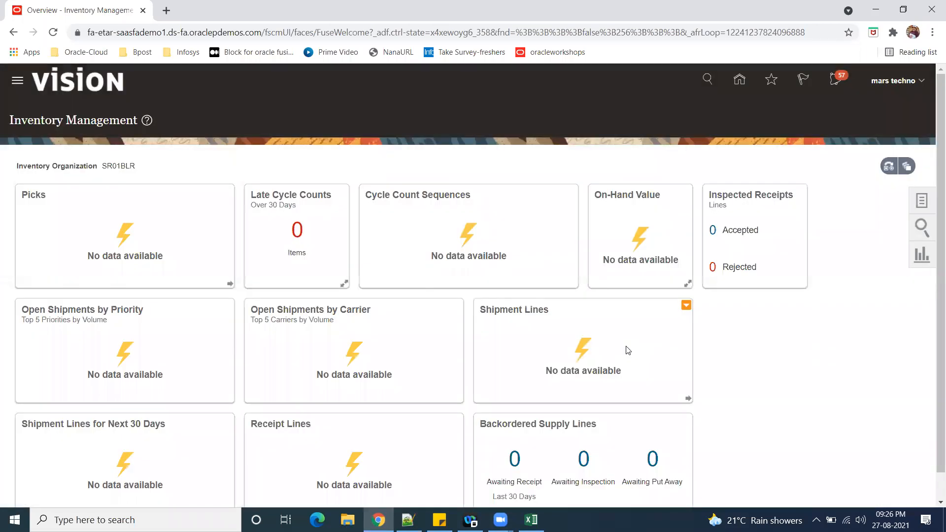
pyautogui.click(923, 201)
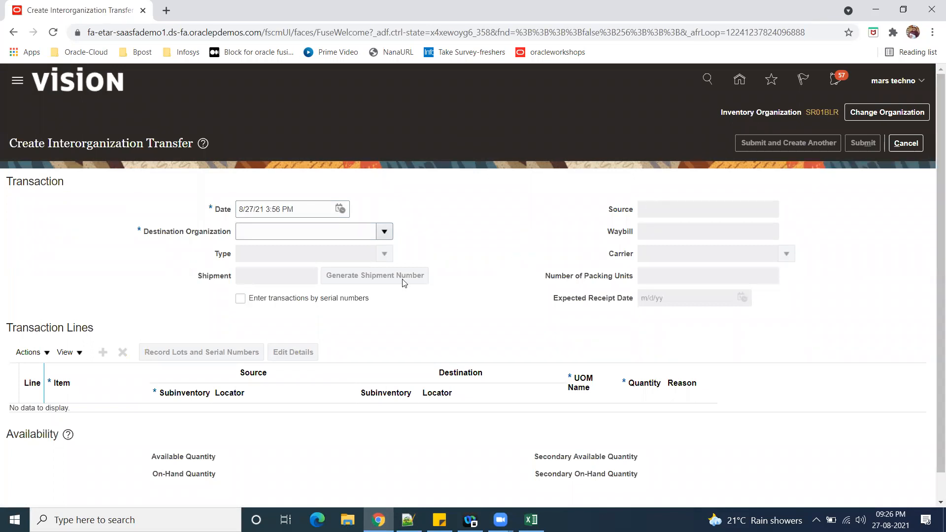
# - Set the transfer's destination organization to SR01INV01, the waybill to 343434 and the carrier to SR01_Carrier
pyautogui.click(385, 233)
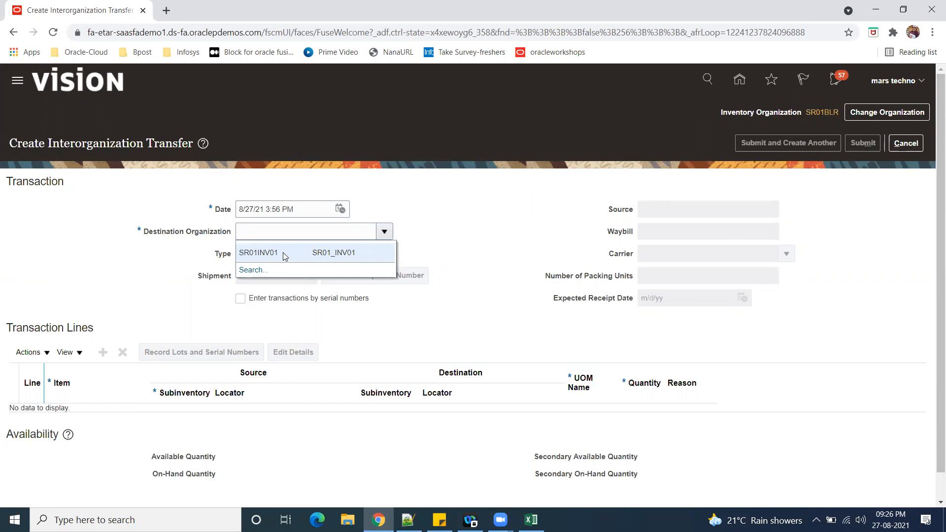
pyautogui.click(283, 252)
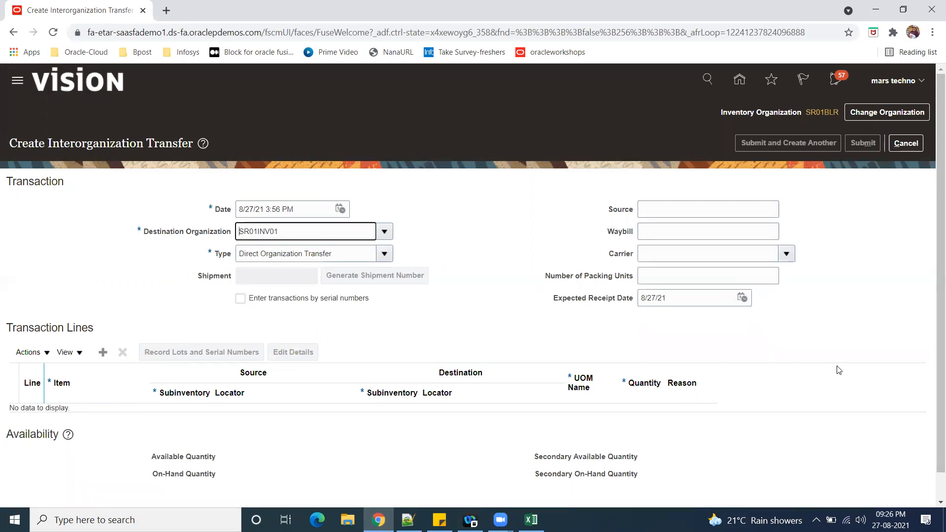
pyautogui.click(685, 212)
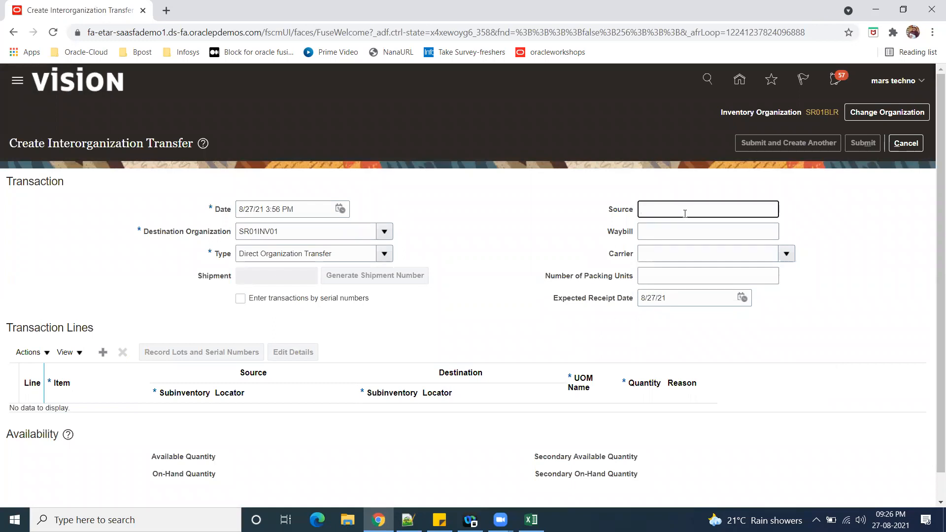
pyautogui.click(681, 231)
pyautogui.write('343434')
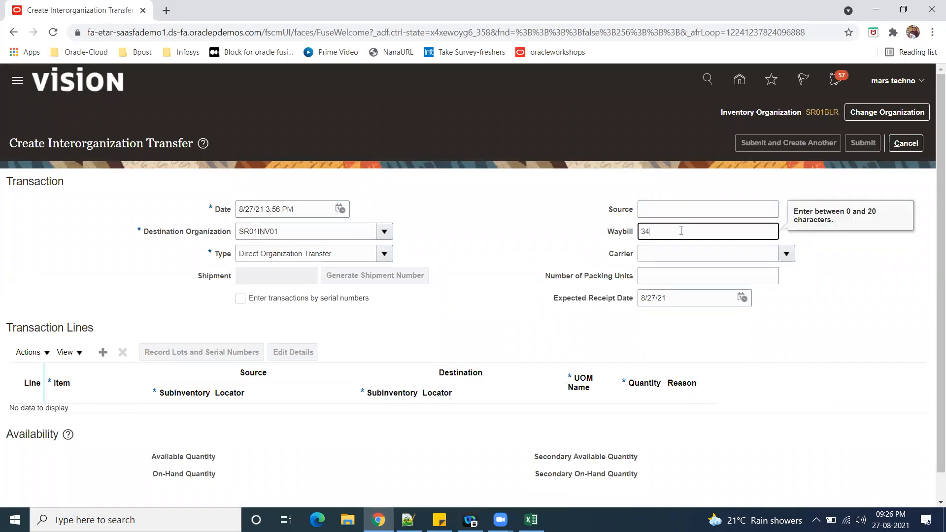
pyautogui.click(788, 255)
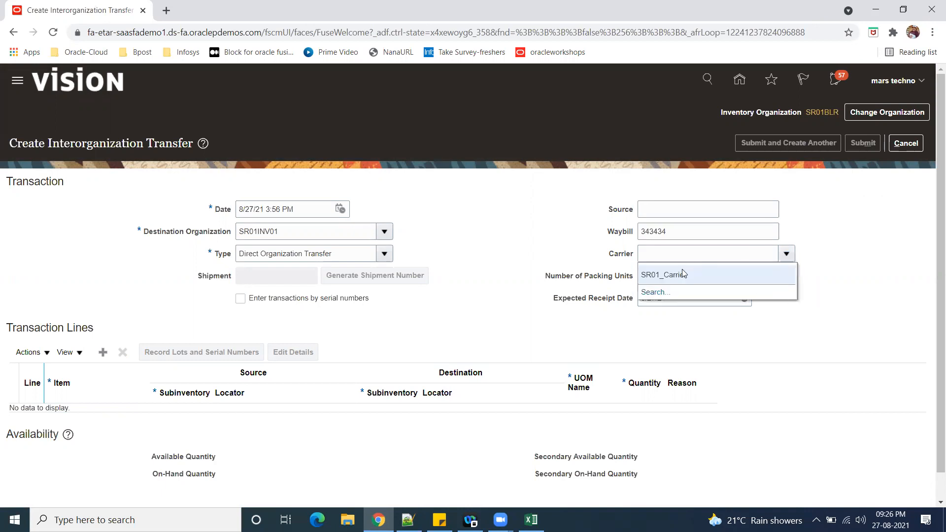
pyautogui.click(683, 274)
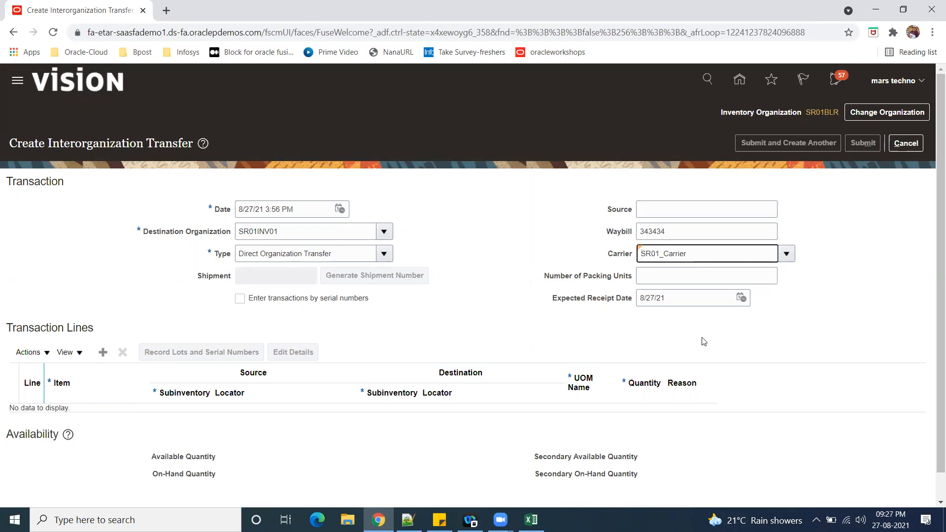
pyautogui.moveTo(545, 277); pyautogui.dragTo(609, 278)
pyautogui.click(487, 304)
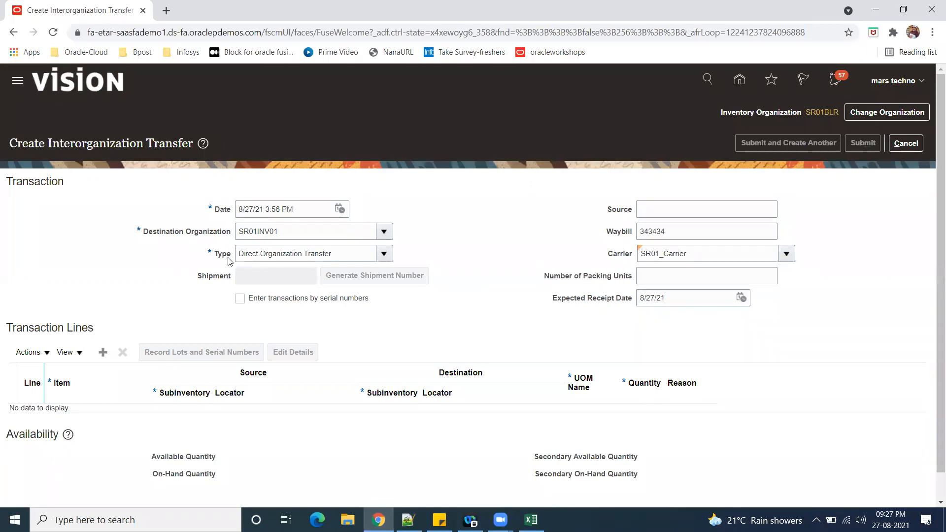
# - Add a transaction line and fill in item SR01_Inter_org_100, copied from the Notepad++ notes
pyautogui.click(103, 352)
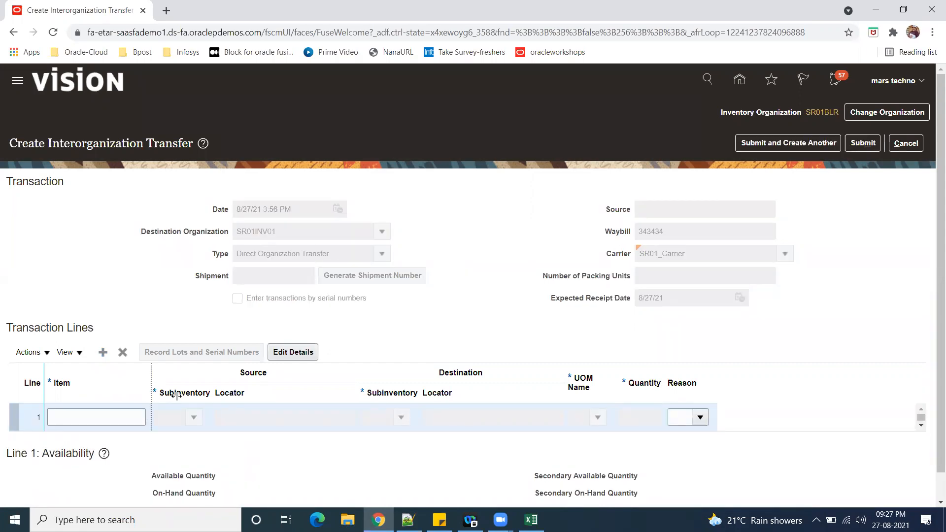
pyautogui.click(115, 421)
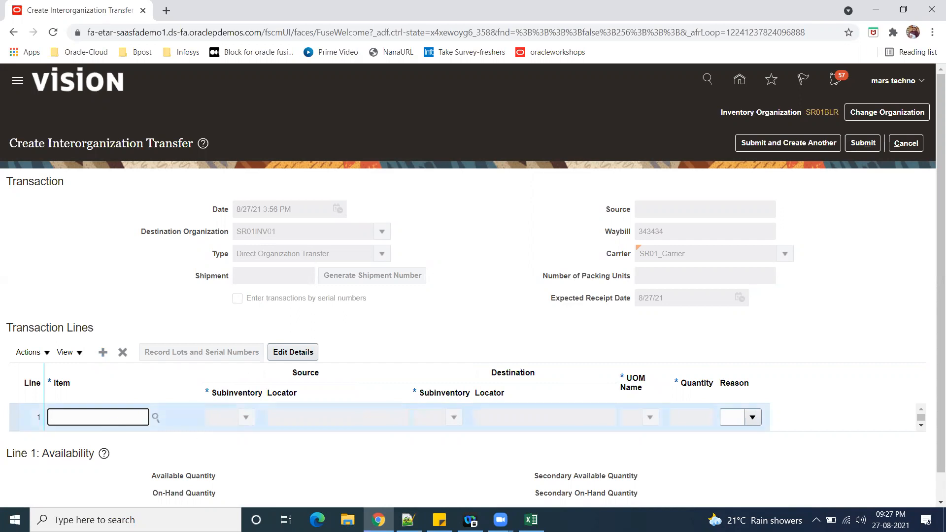
pyautogui.click(408, 520)
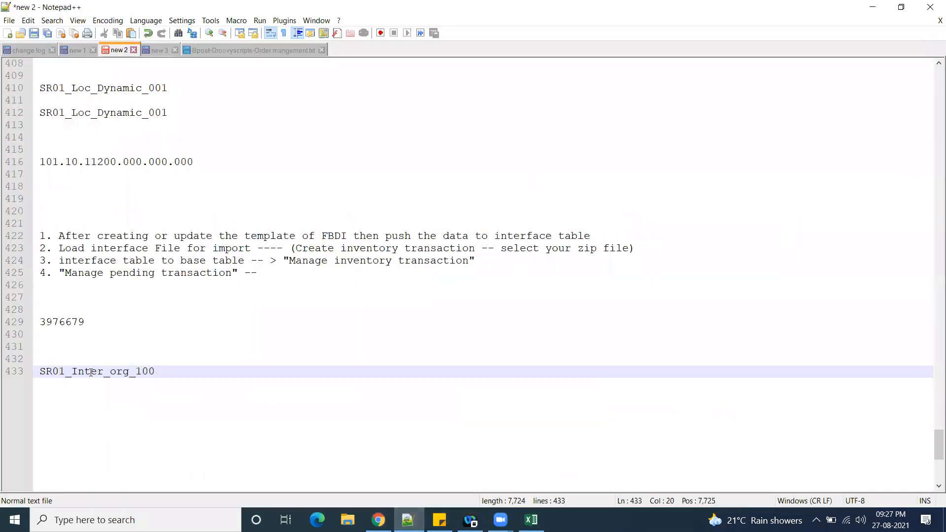
pyautogui.doubleClick(91, 372)
pyautogui.hotkey('ctrl', 'c')
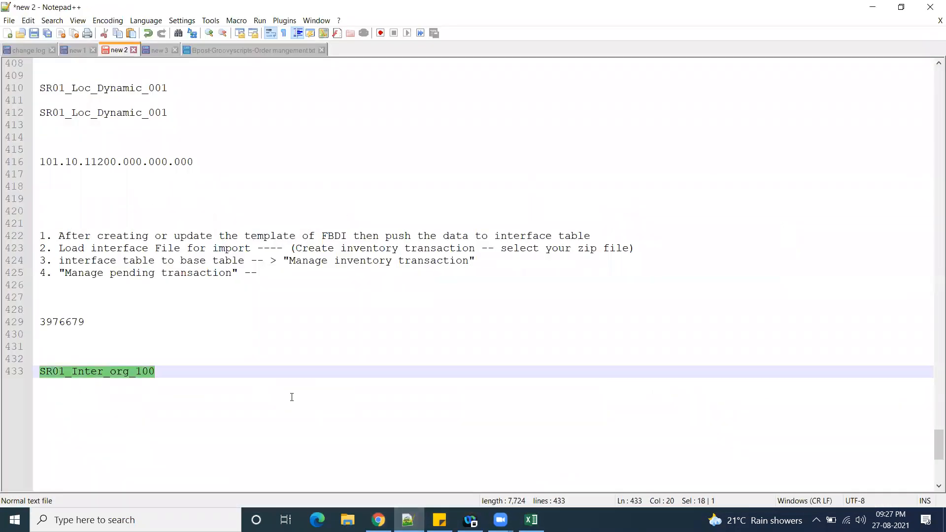
pyautogui.click(873, 7)
pyautogui.hotkey('ctrl', 'v')
pyautogui.press('Tab')
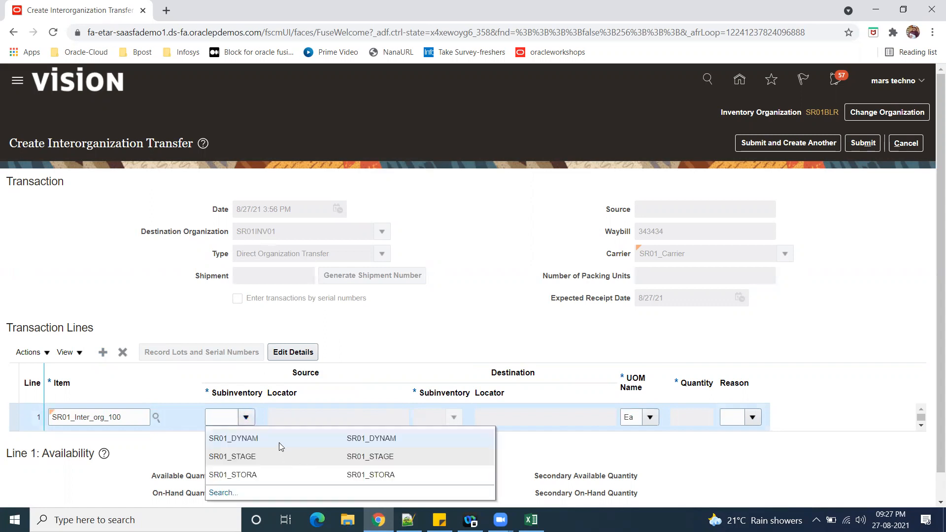
# - Set the line's source subinventory to SR01_STORA, the destination subinventory to SR01_STOR and the quantity to 100
pyautogui.click(275, 474)
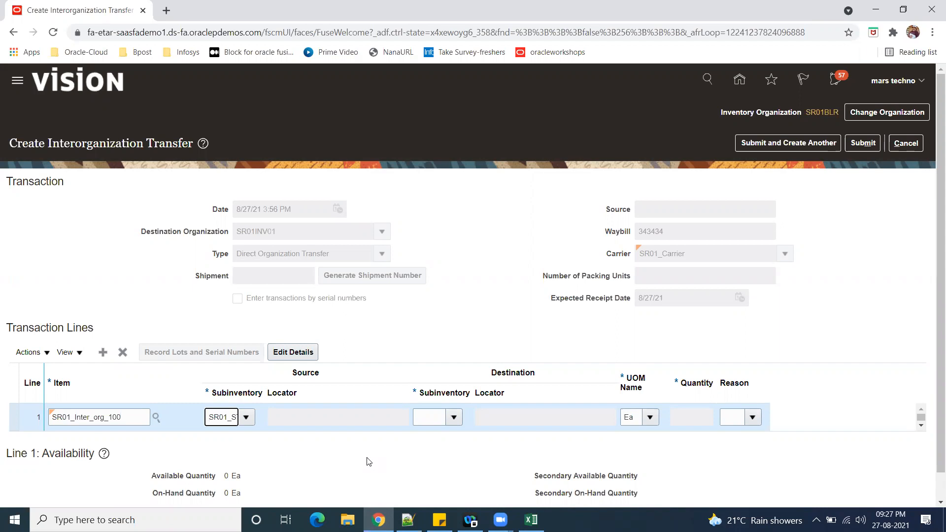
pyautogui.click(454, 417)
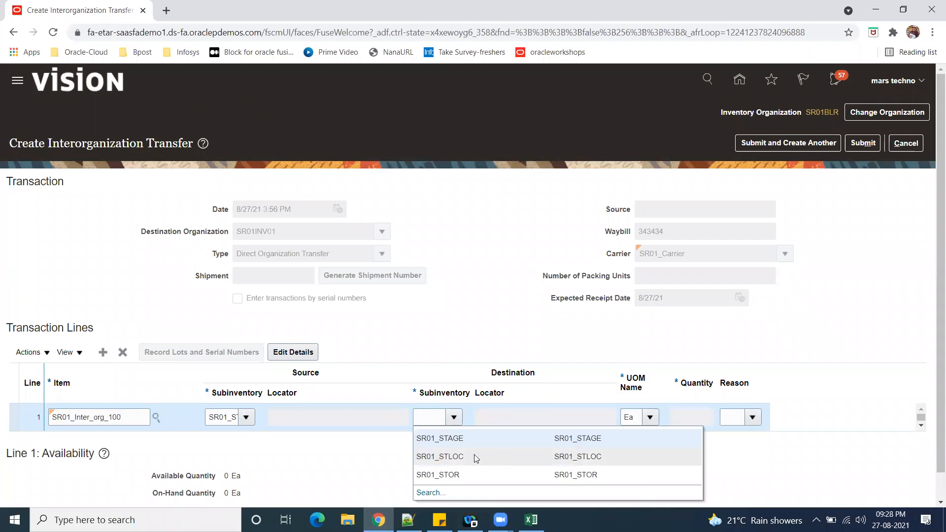
pyautogui.click(476, 474)
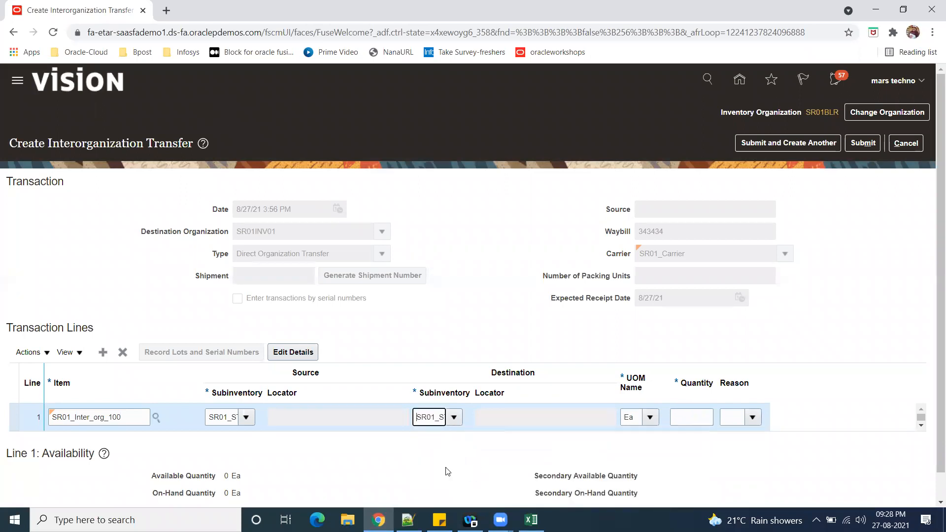
pyautogui.click(688, 417)
pyautogui.write('100')
pyautogui.press('Tab')
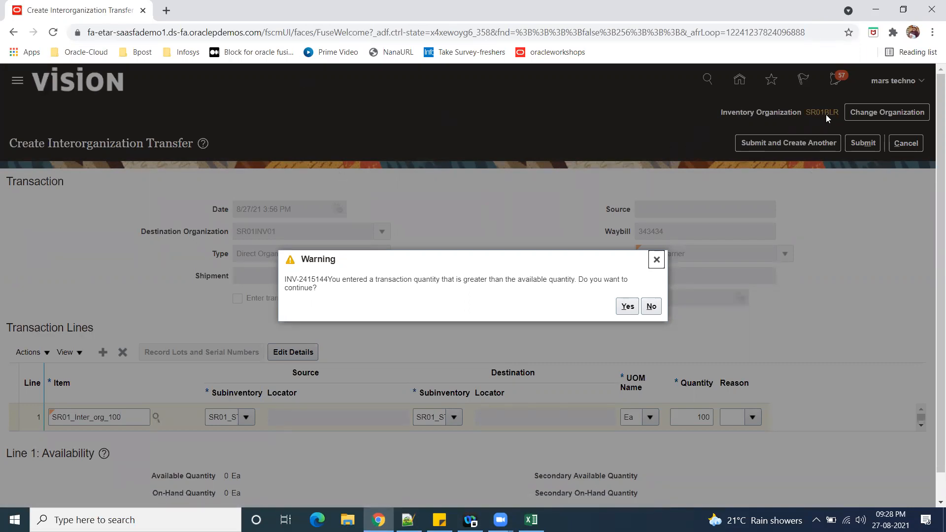
# - Duplicate the browser tab showing the Create Interorganization Transfer page
pyautogui.click(166, 34)
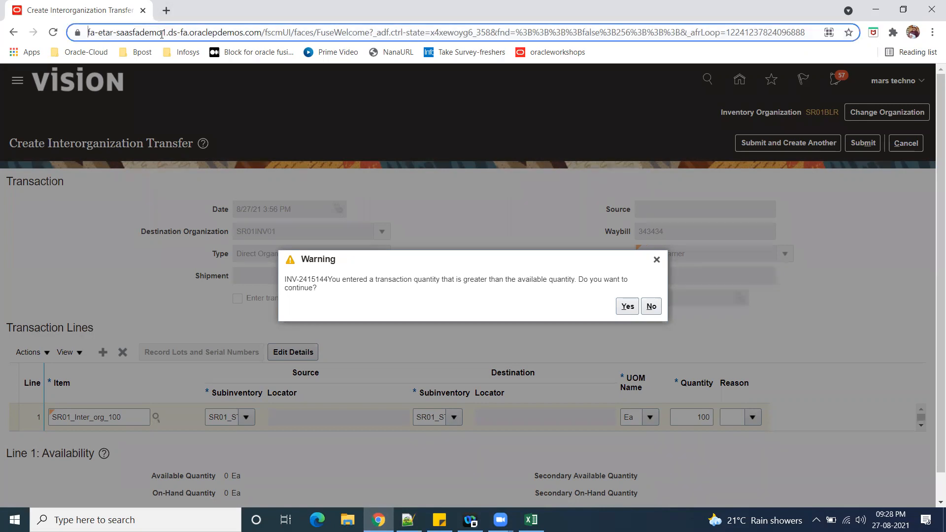
pyautogui.rightClick(165, 34)
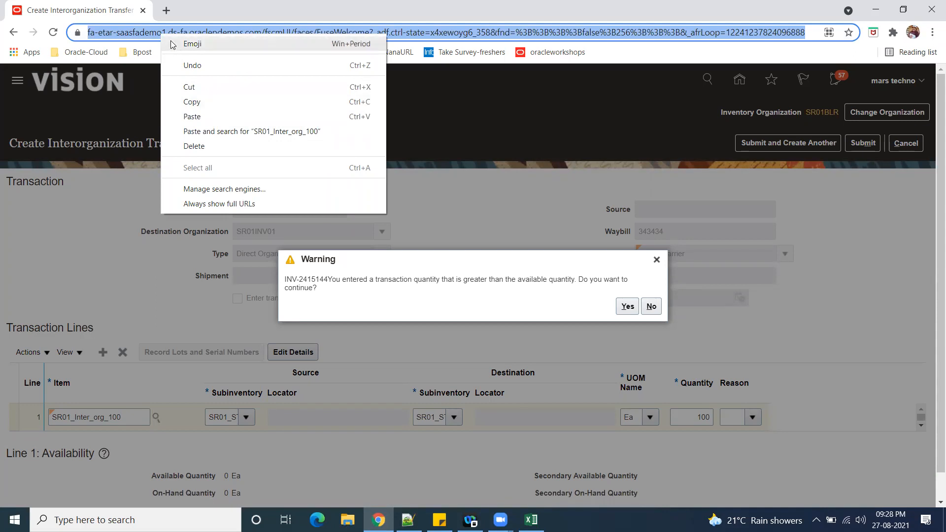
pyautogui.click(115, 11)
pyautogui.rightClick(115, 11)
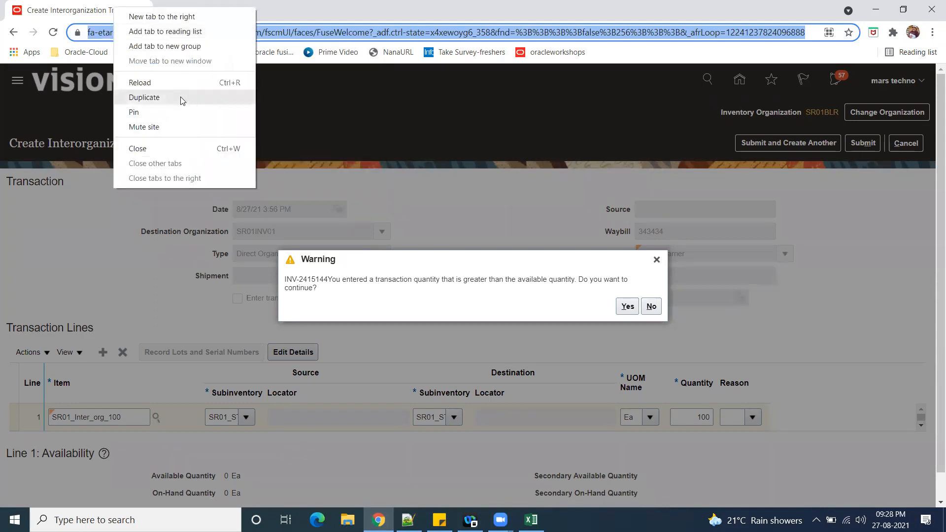
pyautogui.click(182, 100)
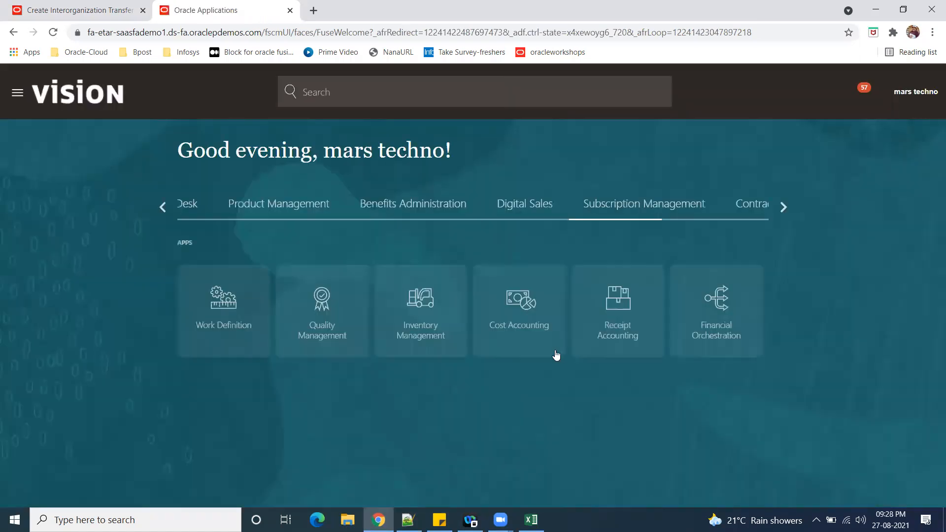
# - Open Setup and Maintenance in the duplicated tab and bring up its task search page
pyautogui.click(923, 97)
pyautogui.click(703, 272)
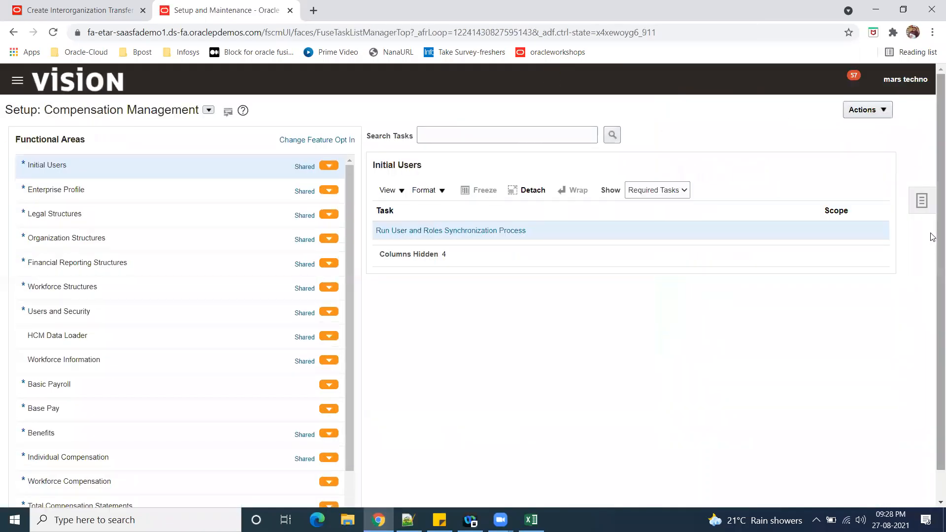
pyautogui.click(923, 202)
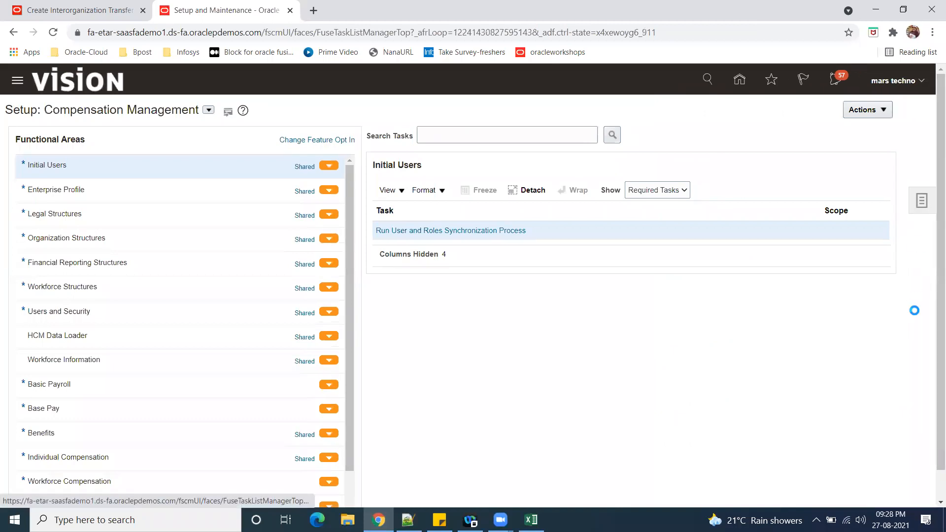
pyautogui.click(813, 205)
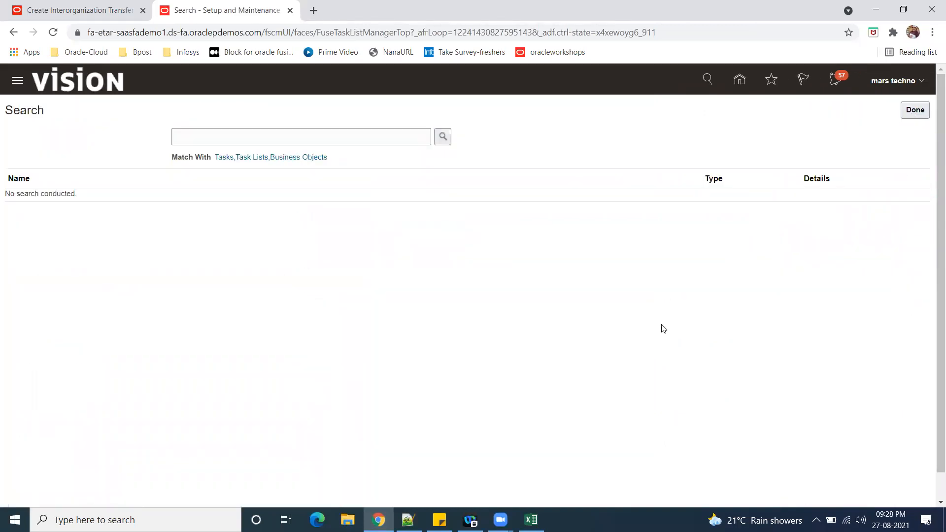
# - Search the setup tasks for Manage Inventory and open Manage Inventory Organizations
pyautogui.click(220, 130)
pyautogui.write('mAN')
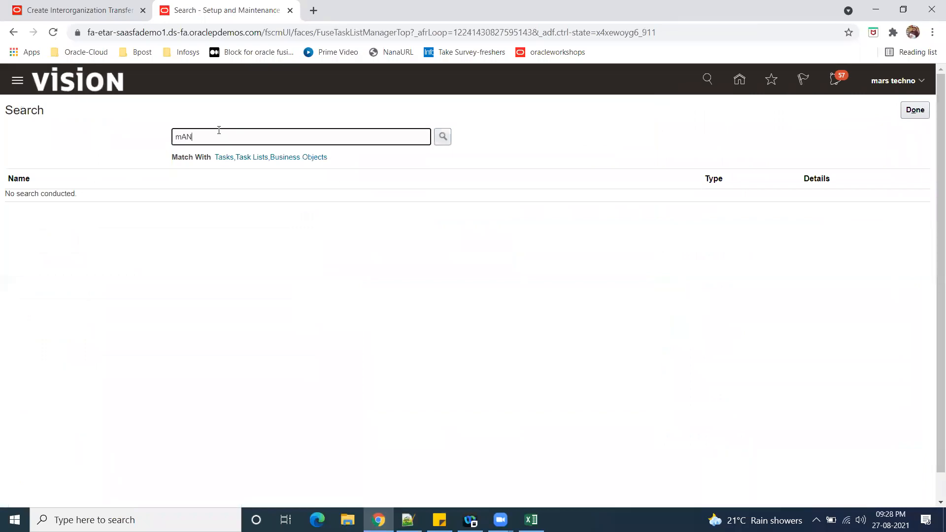
pyautogui.write('AGE INVENTORY')
pyautogui.press('Return')
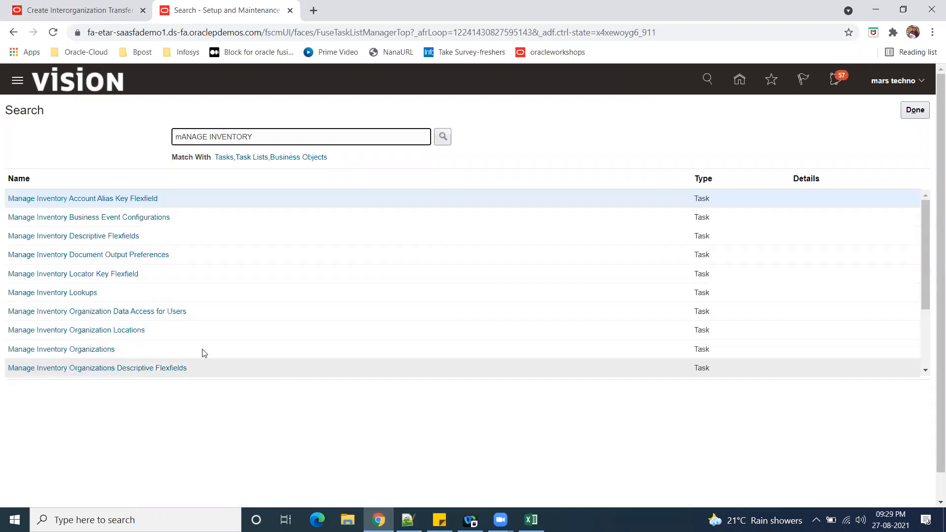
pyautogui.click(90, 350)
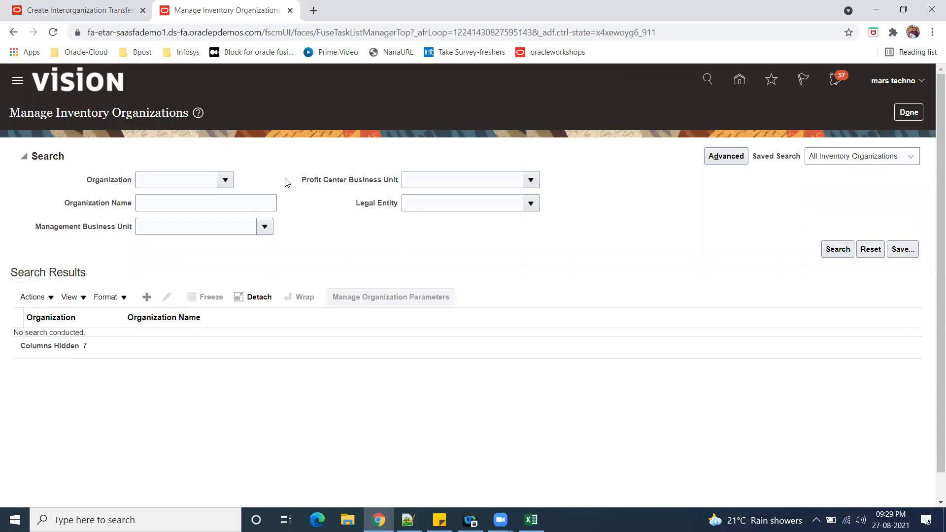
# - Search the inventory organizations for SR01BLR, choosing it from the organizations that match SR01
pyautogui.click(181, 185)
pyautogui.write('SR01')
pyautogui.click(306, 240)
pyautogui.click(226, 182)
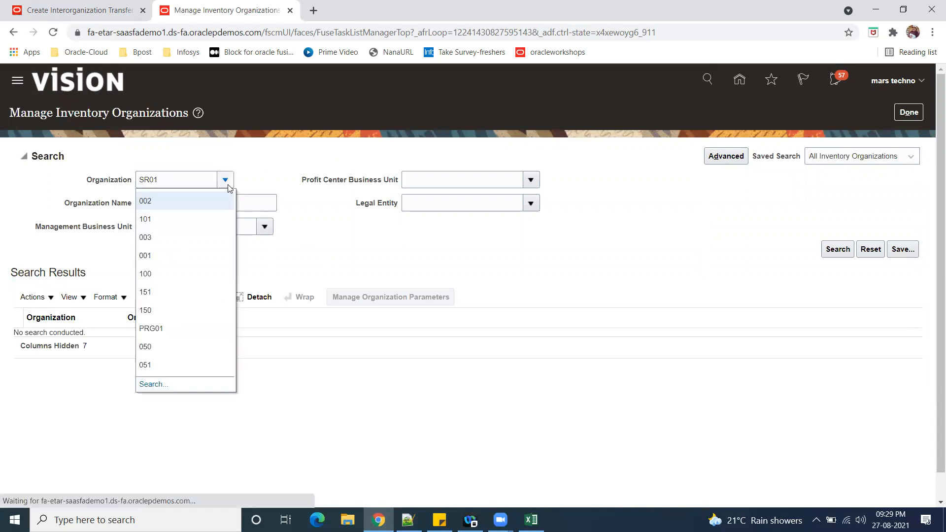
pyautogui.click(153, 384)
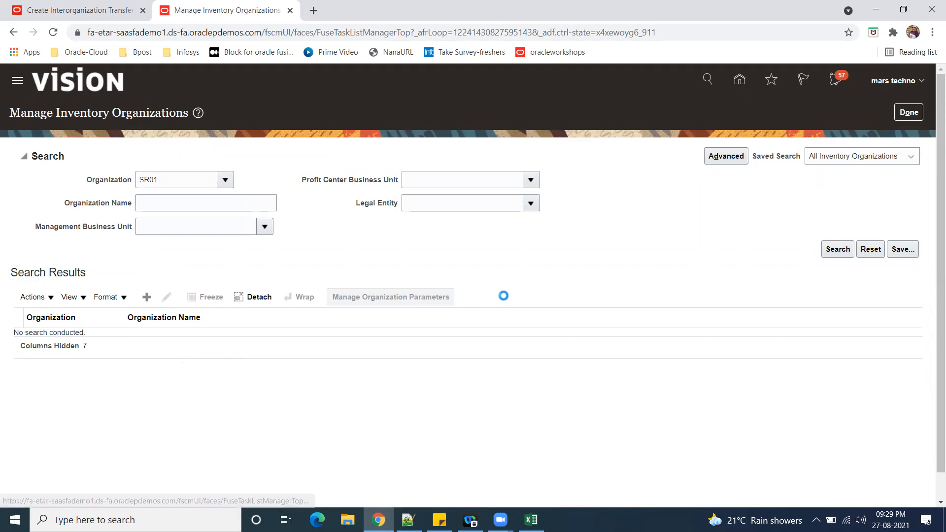
pyautogui.click(526, 288)
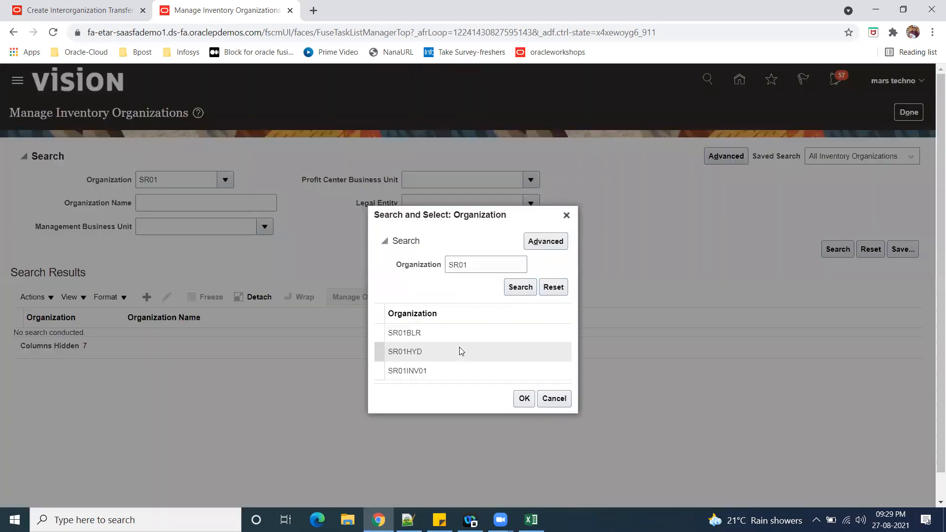
pyautogui.click(434, 309)
pyautogui.click(525, 375)
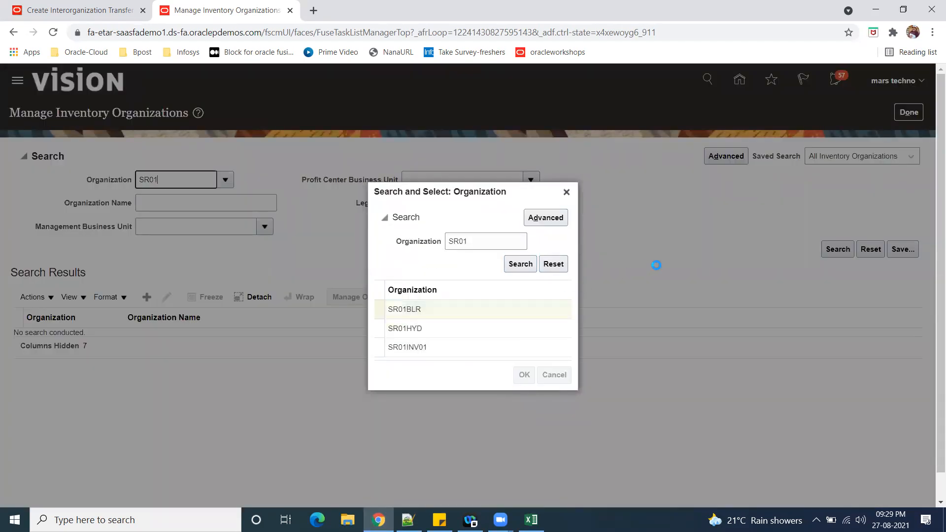
pyautogui.click(829, 250)
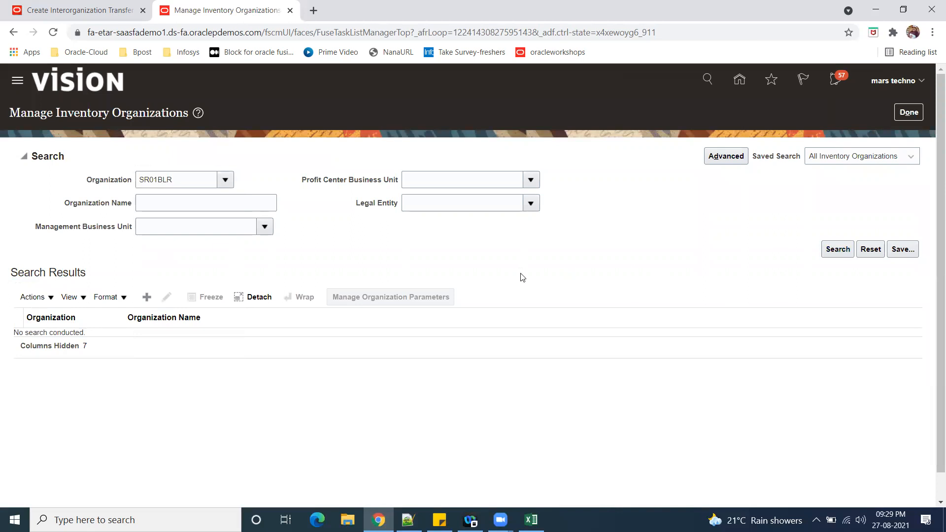
# - Open SR01BLR's inventory organization parameters and check the Allow negative balances setting against the transfer's quantity warning
pyautogui.click(168, 209)
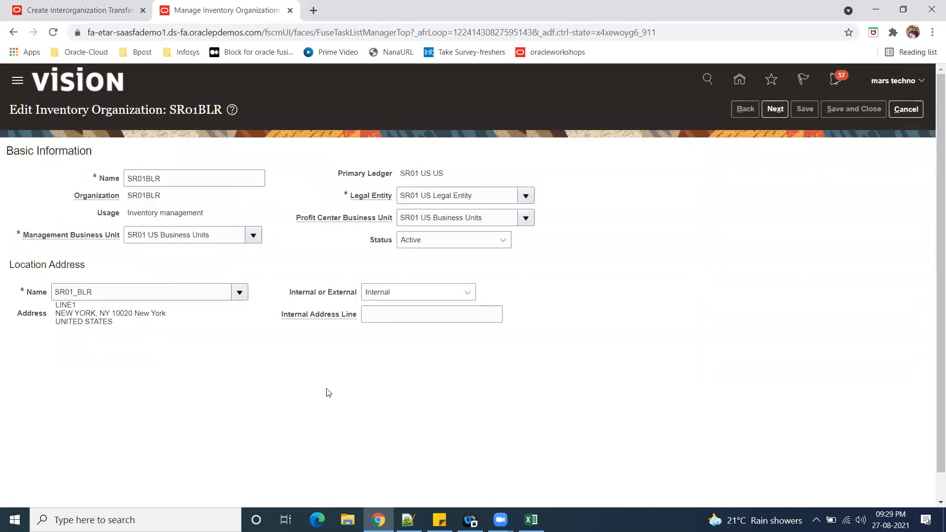
pyautogui.click(784, 107)
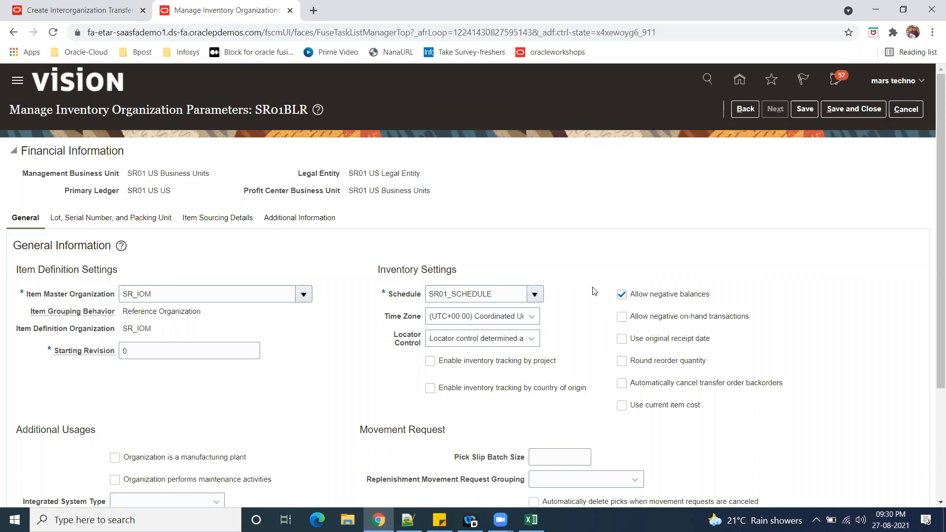
pyautogui.click(88, 11)
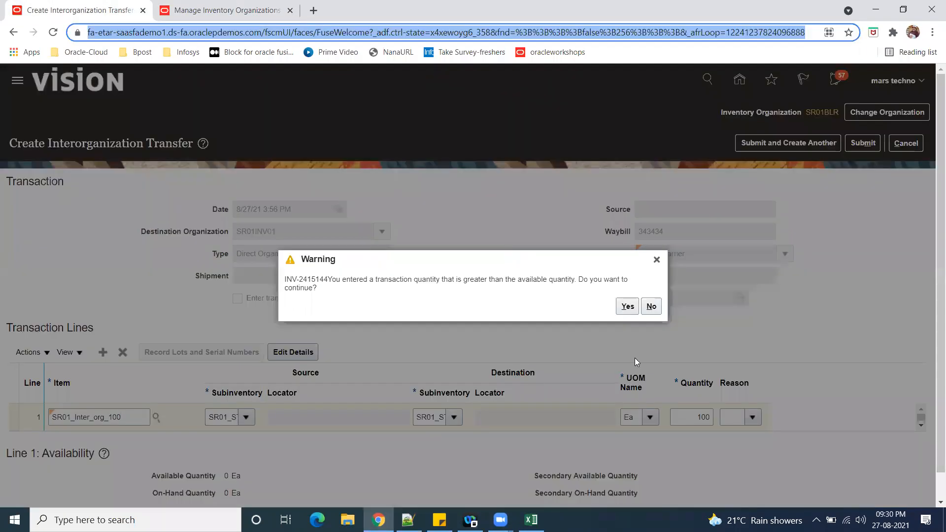
pyautogui.click(212, 18)
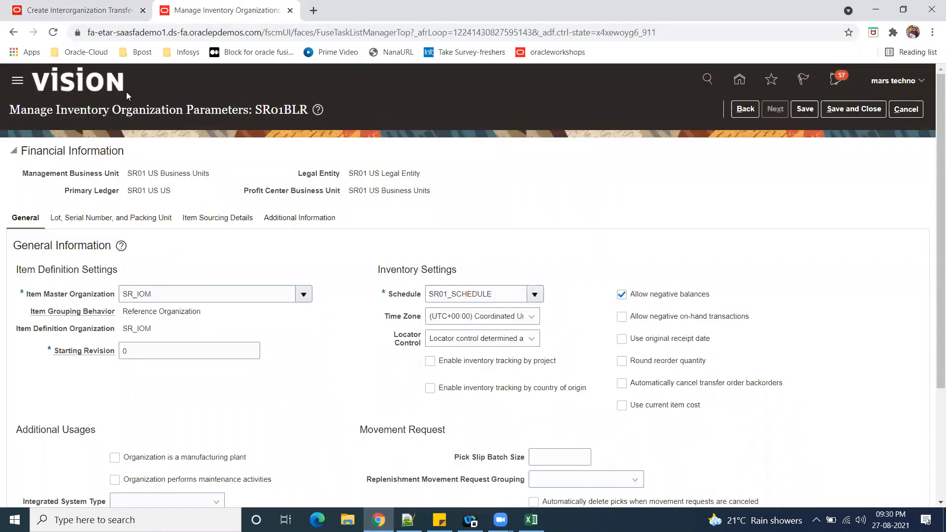
pyautogui.click(96, 18)
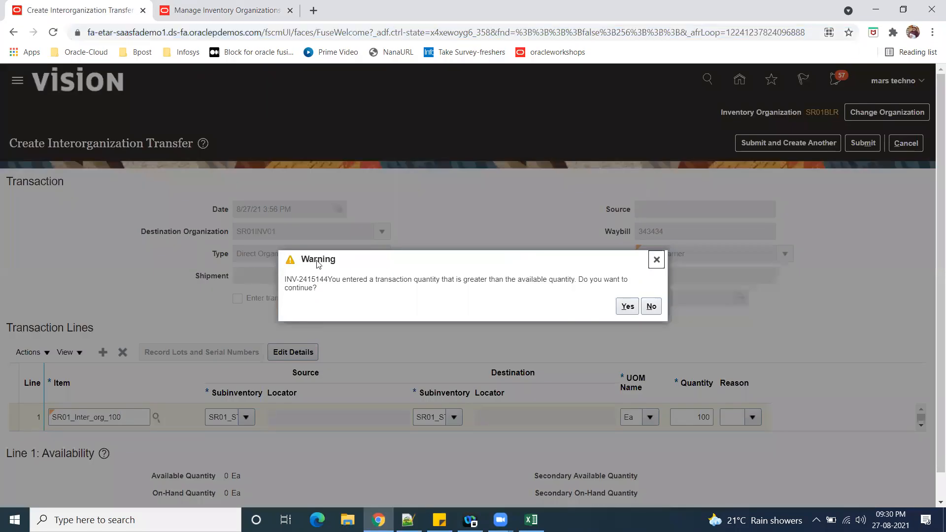
# - Accept the available-quantity warning and submit the interorganization transfer, closing the confirmation
pyautogui.moveTo(300, 261); pyautogui.dragTo(322, 262)
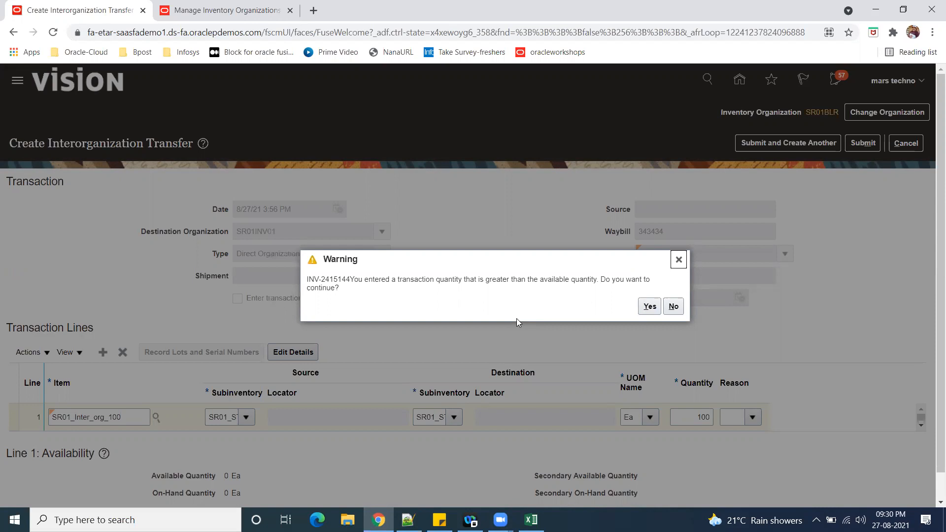
pyautogui.click(650, 307)
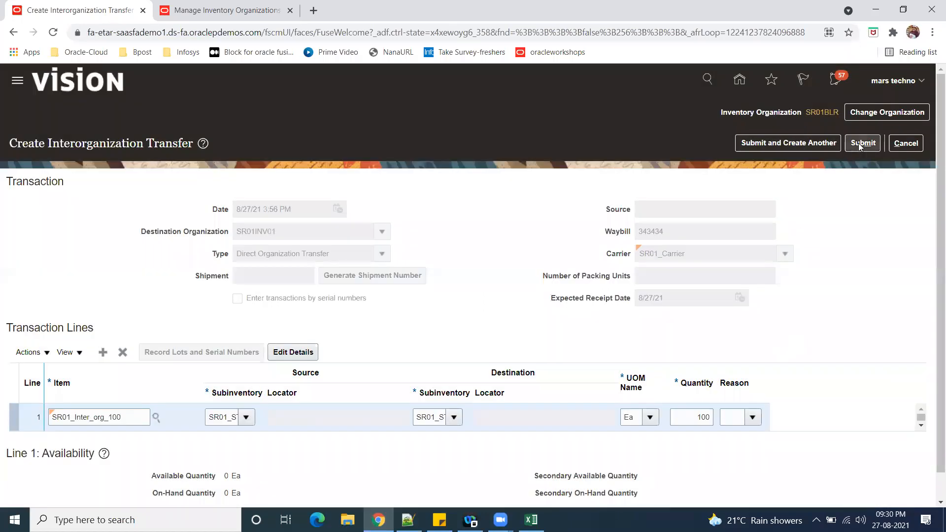
pyautogui.click(858, 145)
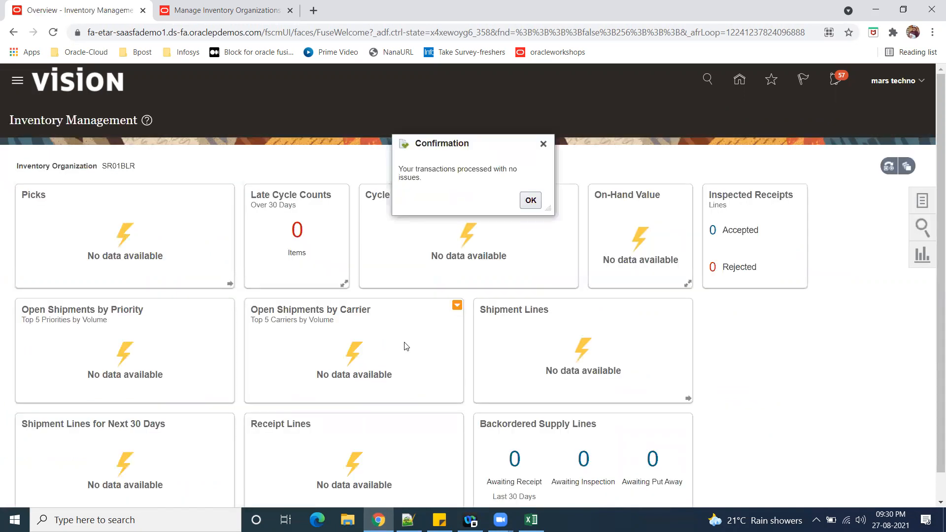
pyautogui.click(530, 201)
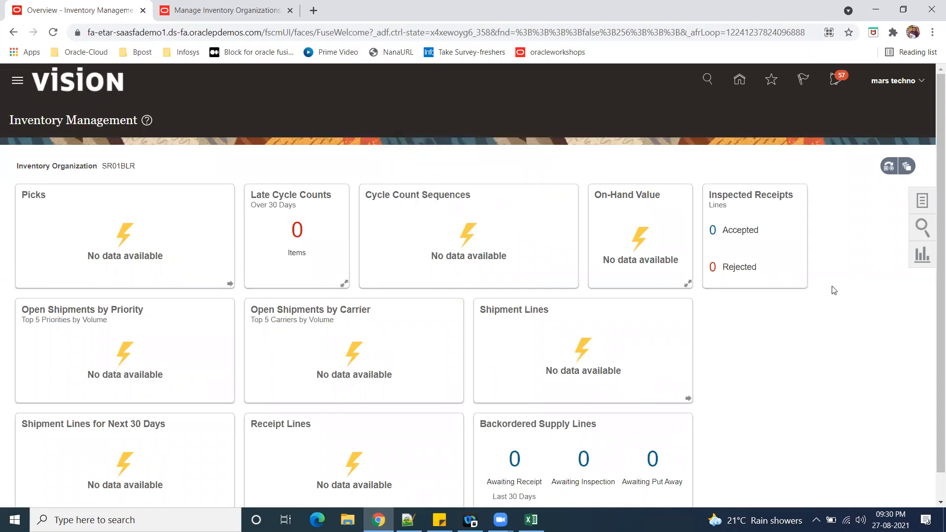
# - Change the inventory organization from the Manage Item Quantities task to SR01HYD by searching for SR01
pyautogui.click(923, 201)
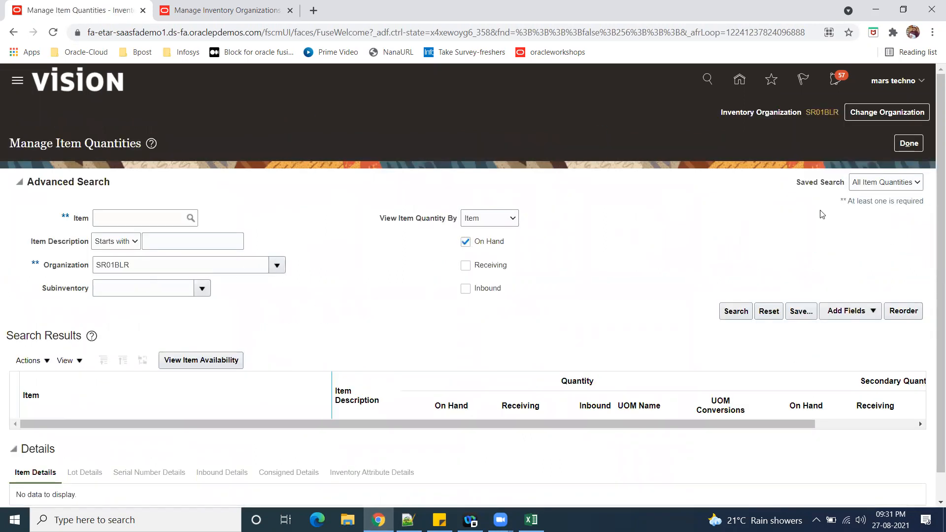
pyautogui.click(887, 115)
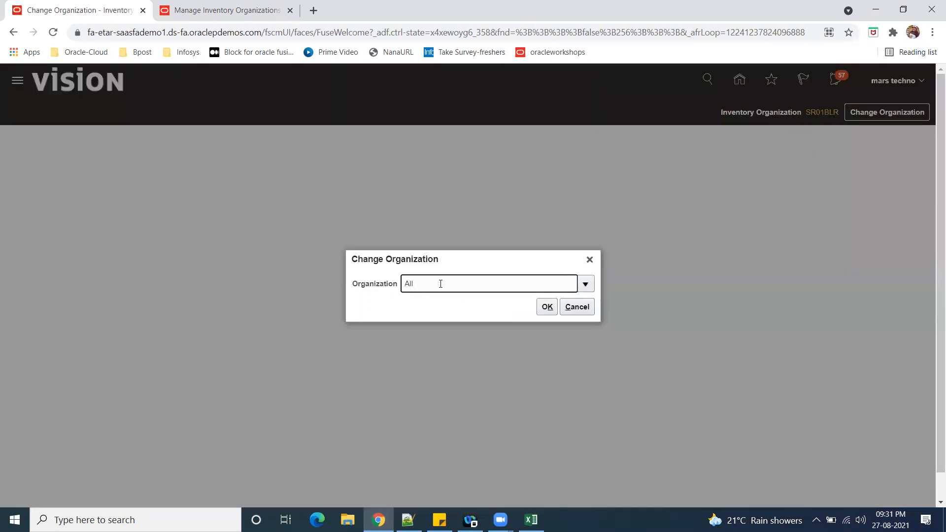
pyautogui.moveTo(441, 284); pyautogui.dragTo(358, 287)
pyautogui.write('SR01')
pyautogui.press('Tab')
pyautogui.click(388, 338)
pyautogui.click(589, 386)
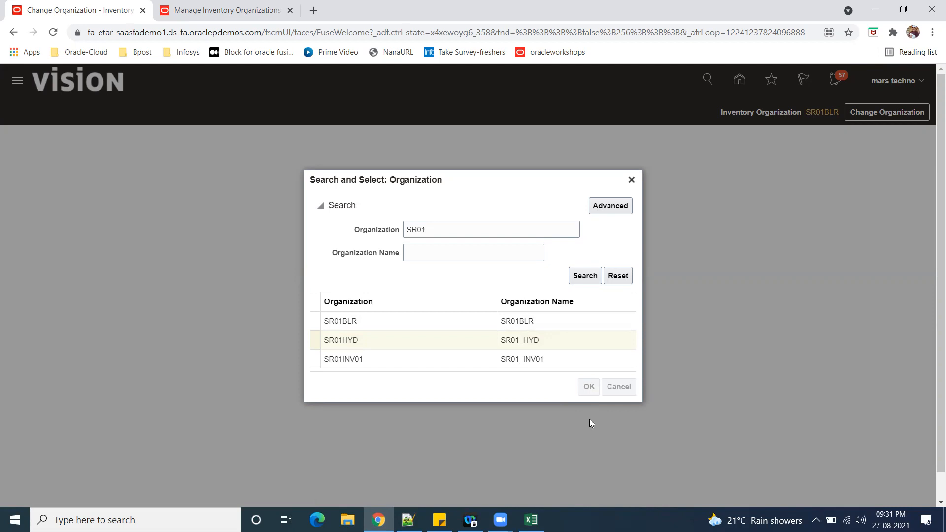
pyautogui.click(547, 307)
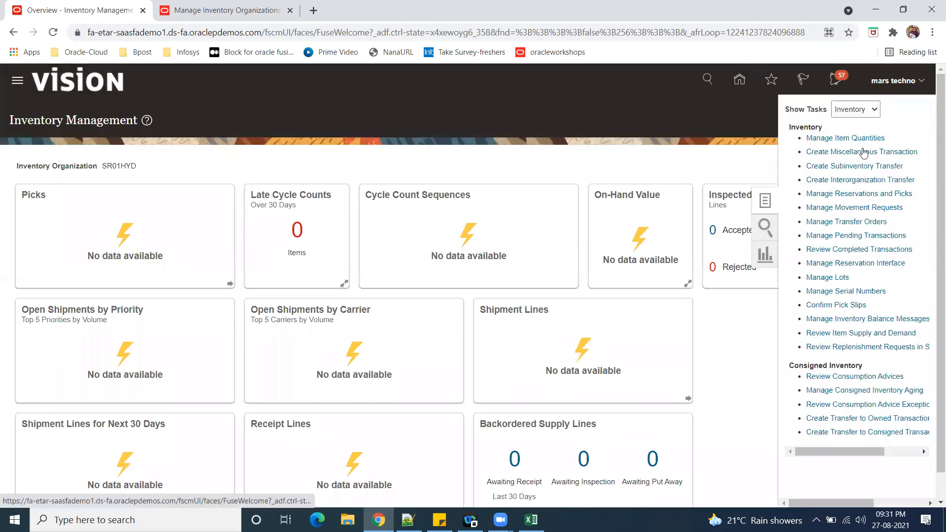
# - Check the on-hand quantity of item SR01_Inter_org_100 in SR01HYD with Manage Item Quantities, and close the task
pyautogui.click(855, 137)
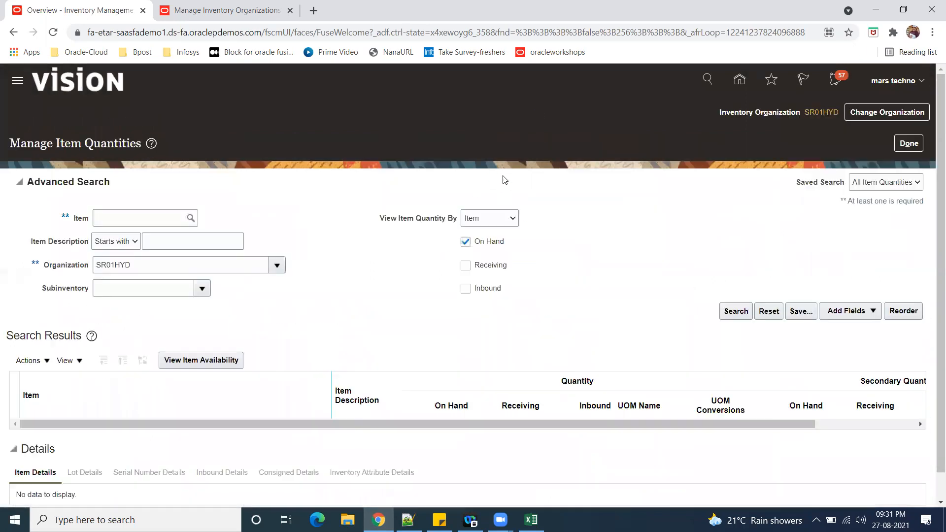
pyautogui.click(109, 211)
pyautogui.write('SR01_Inter_org_100')
pyautogui.click(362, 273)
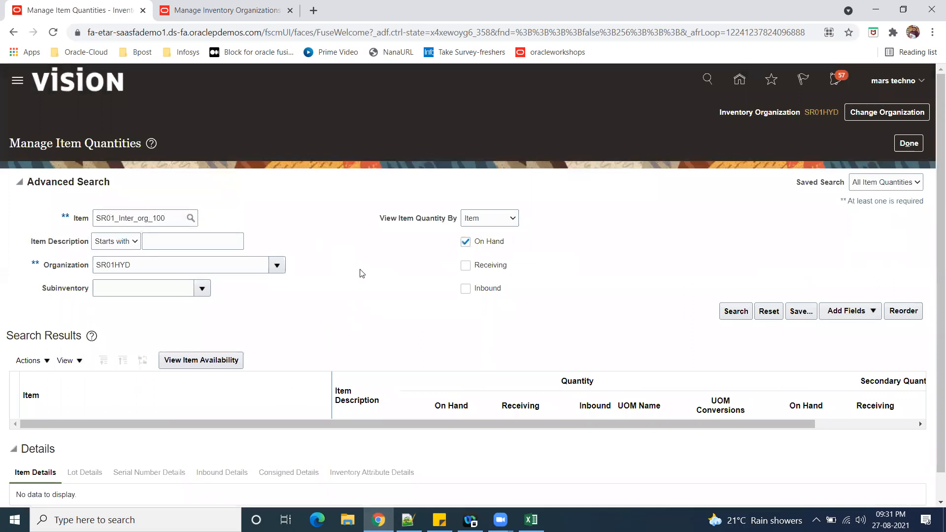
pyautogui.click(734, 311)
pyautogui.click(736, 311)
pyautogui.click(909, 143)
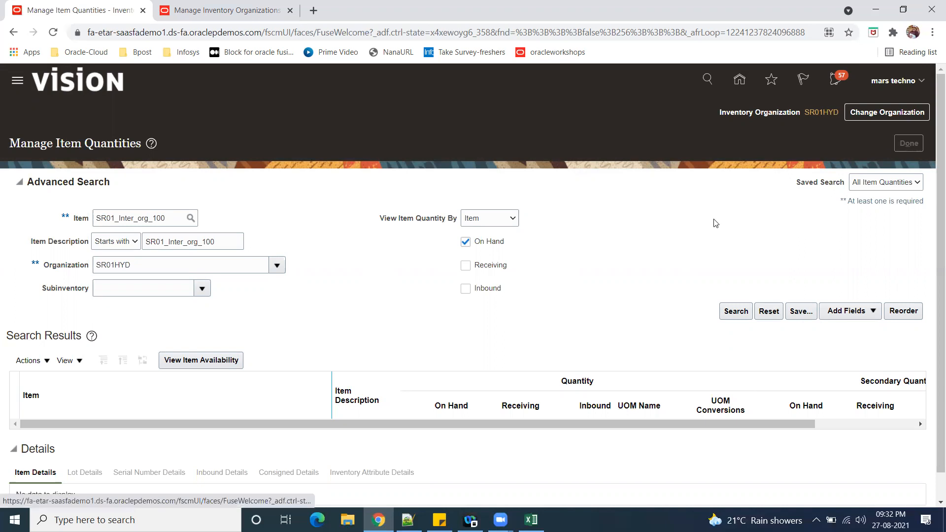
# - Search for destination organizations matching SR01 in a new interorganization transfer from SR01HYD, and discard the transfer
pyautogui.click(930, 204)
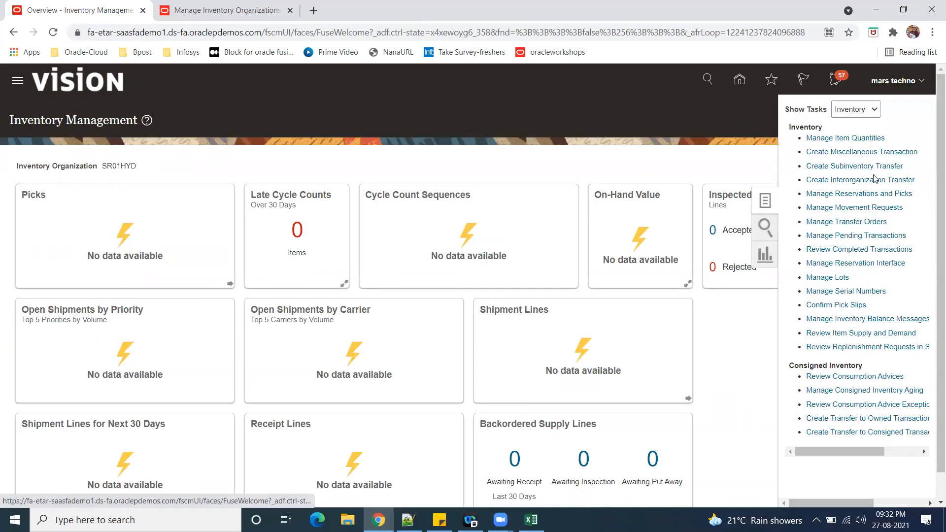
pyautogui.click(875, 185)
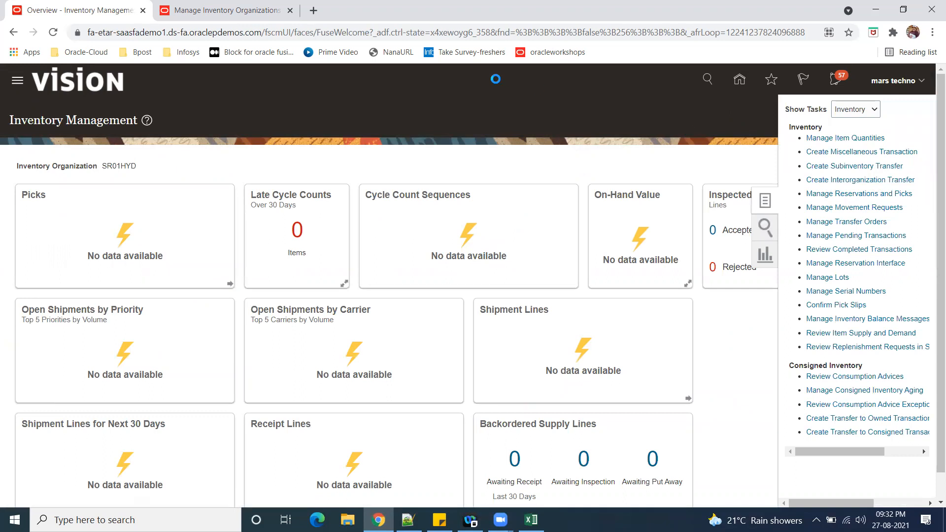
pyautogui.click(296, 232)
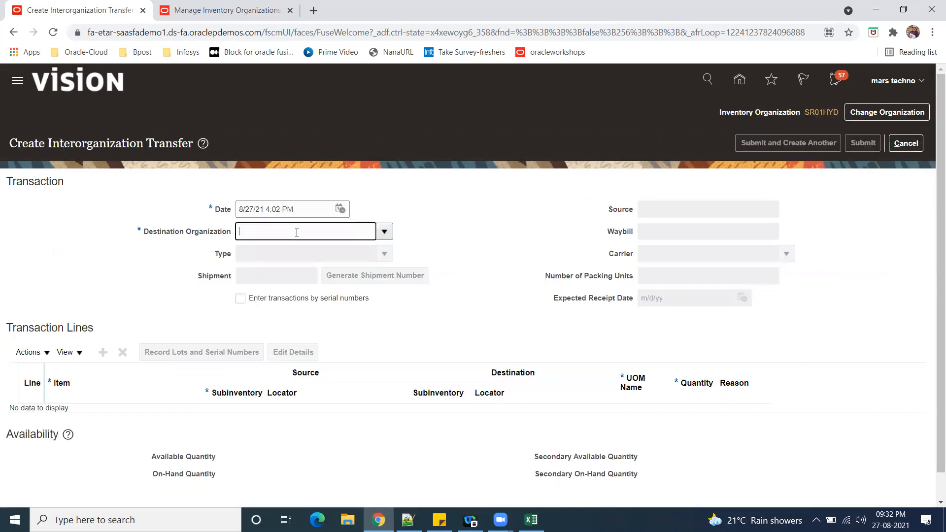
pyautogui.write('SR01')
pyautogui.press('Tab')
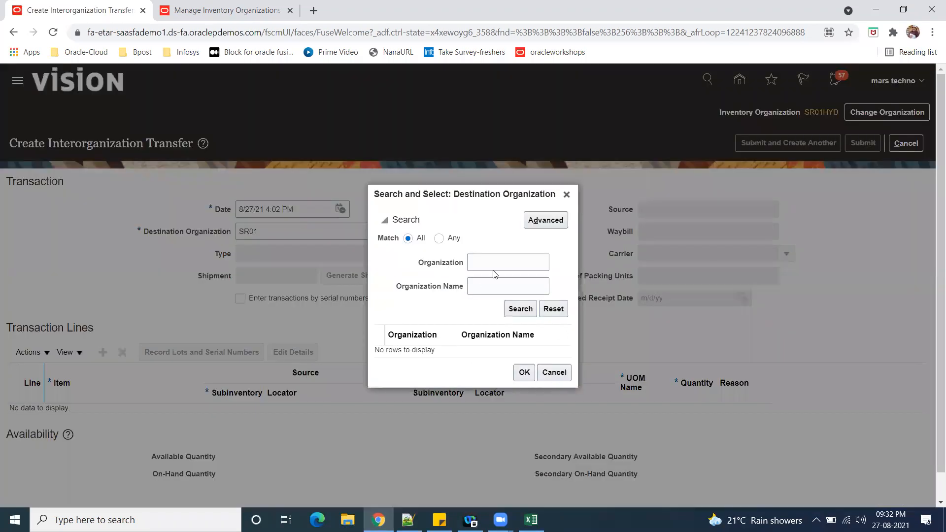
pyautogui.click(494, 268)
pyautogui.write('SR01')
pyautogui.click(519, 309)
pyautogui.click(553, 373)
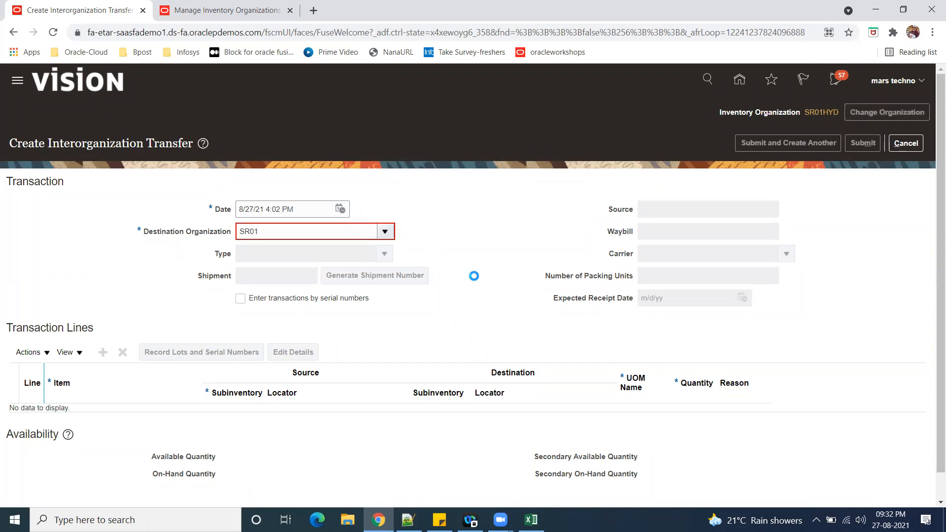
pyautogui.click(906, 143)
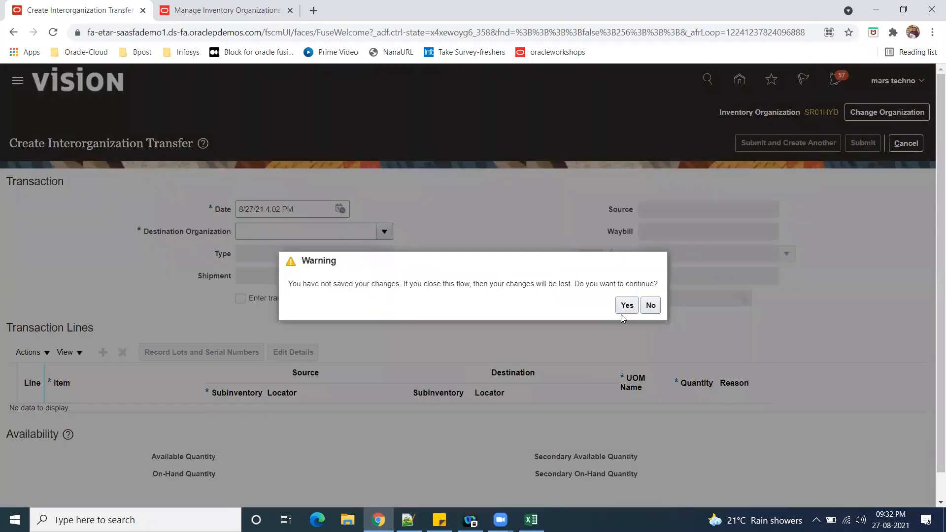
pyautogui.click(624, 309)
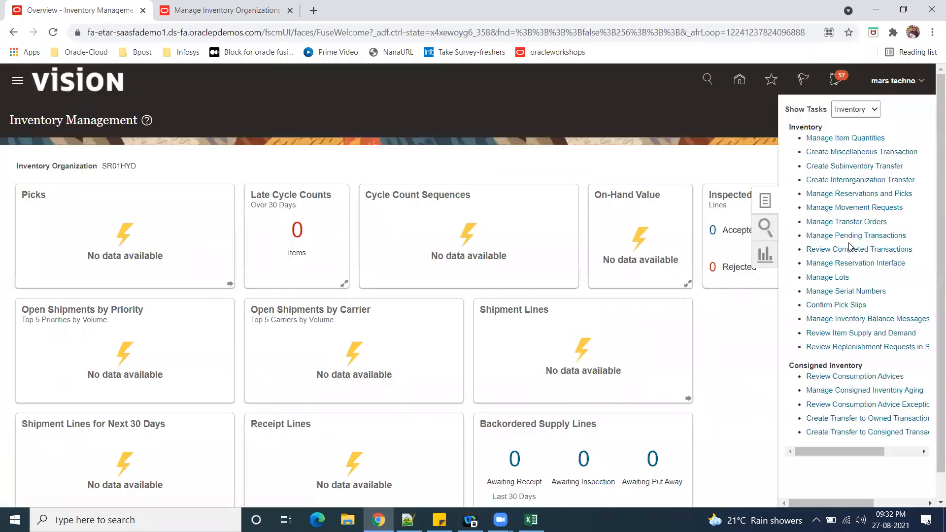
# - Change the inventory organization from the Create Interorganization Transfer task to SR01BLR by searching for SR01
pyautogui.click(895, 182)
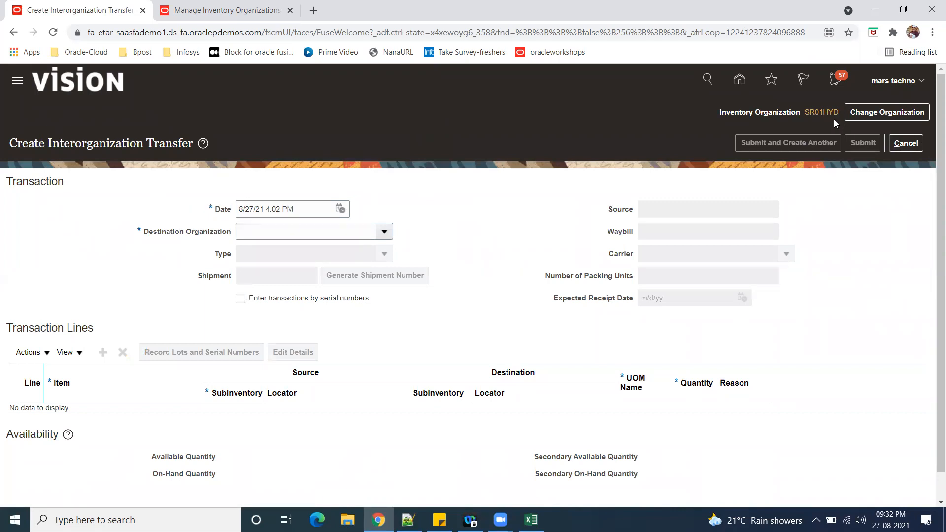
pyautogui.click(877, 118)
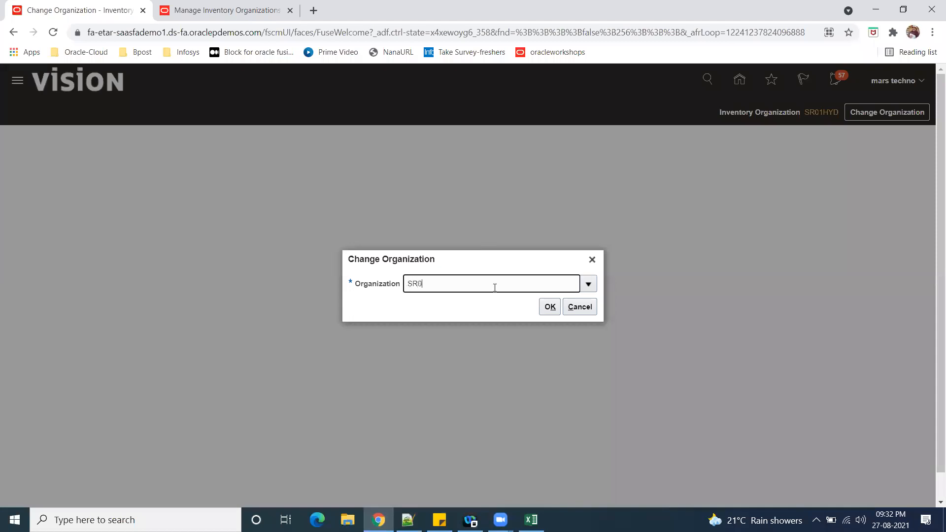
pyautogui.click(550, 307)
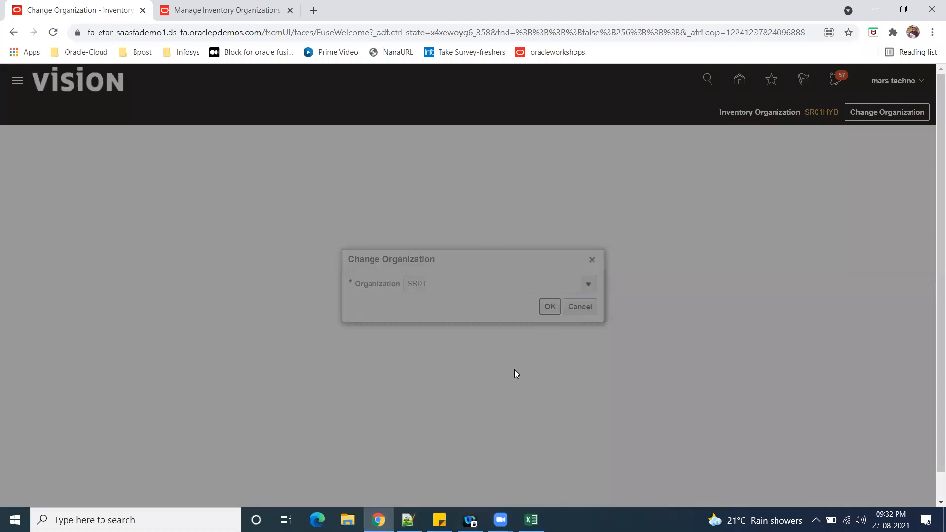
pyautogui.click(376, 322)
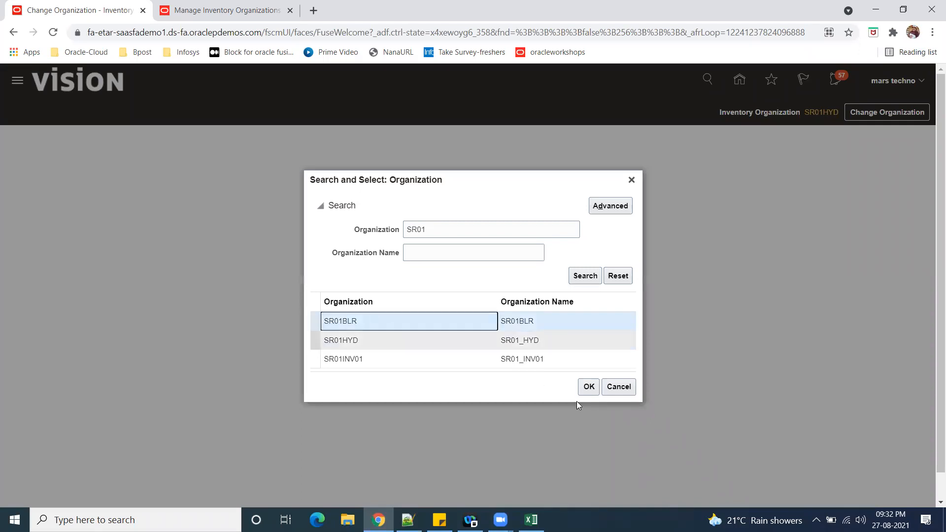
pyautogui.click(581, 389)
pyautogui.click(549, 308)
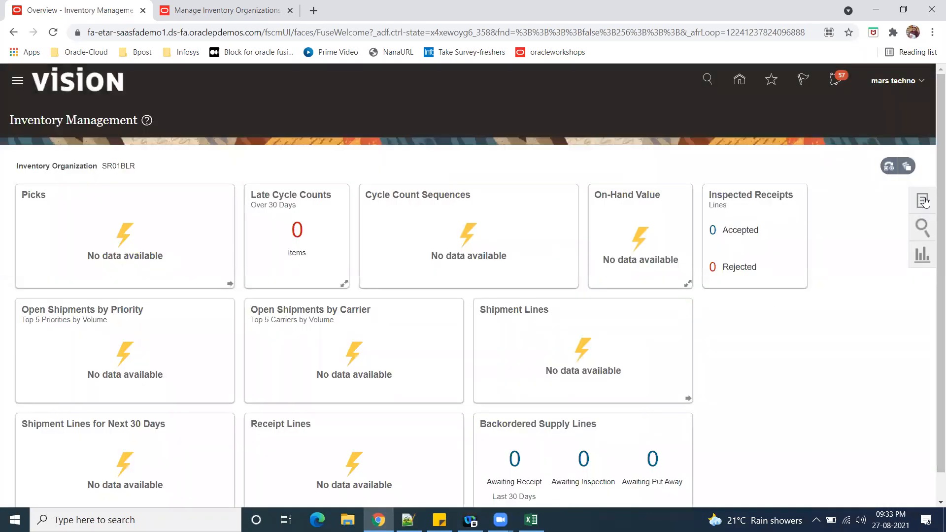
# - Start an interorganization transfer from SR01BLR to SR01INV01 and search its available destination organizations for SR01
pyautogui.click(889, 181)
pyautogui.click(254, 229)
pyautogui.press('Tab')
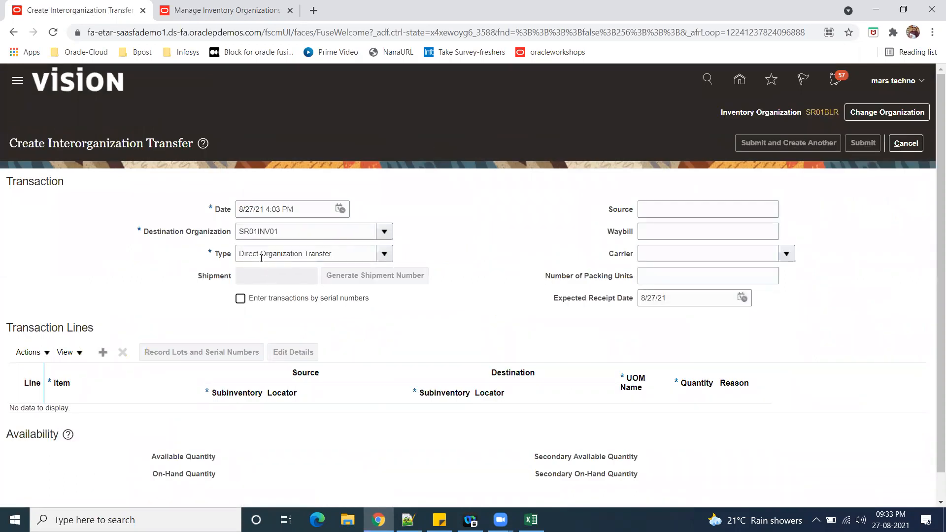
pyautogui.click(384, 231)
pyautogui.click(266, 301)
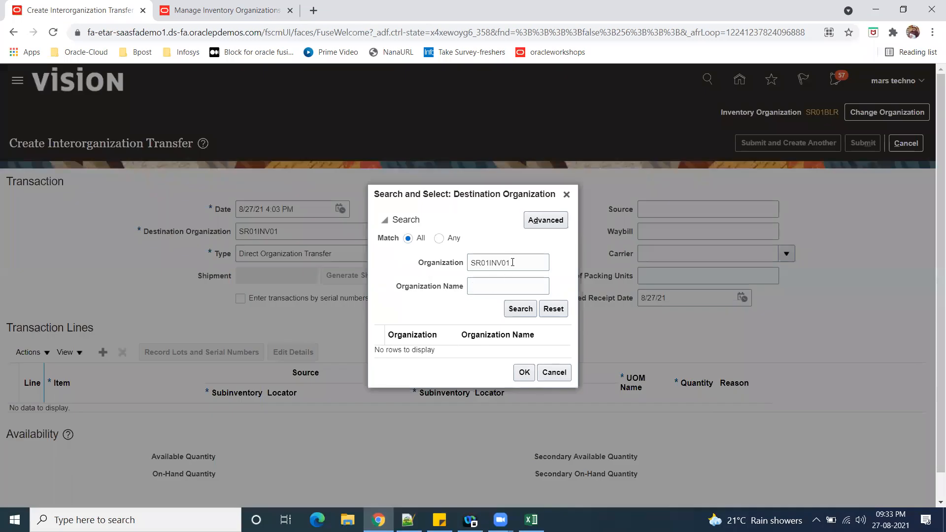
pyautogui.click(520, 261)
pyautogui.press('BackSpace')
pyautogui.press('BackSpace')
pyautogui.press('BackSpace')
pyautogui.click(519, 309)
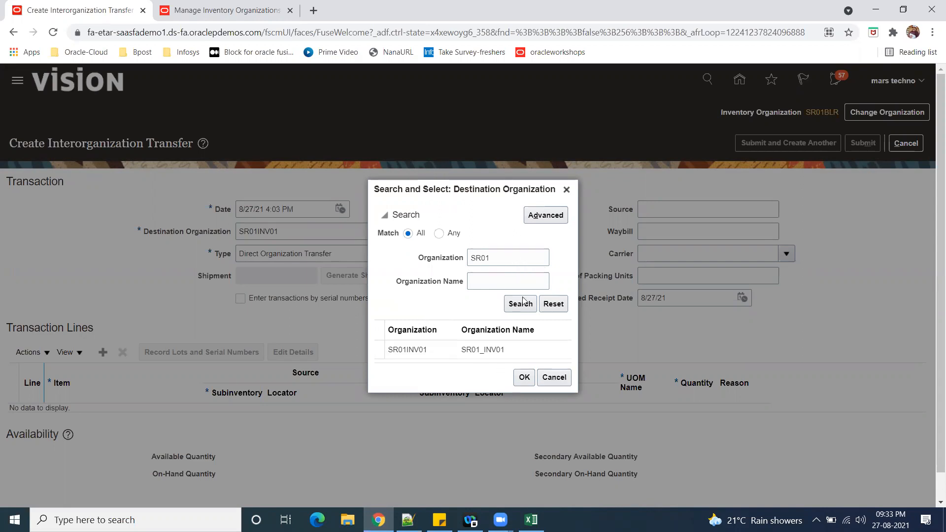
pyautogui.click(457, 350)
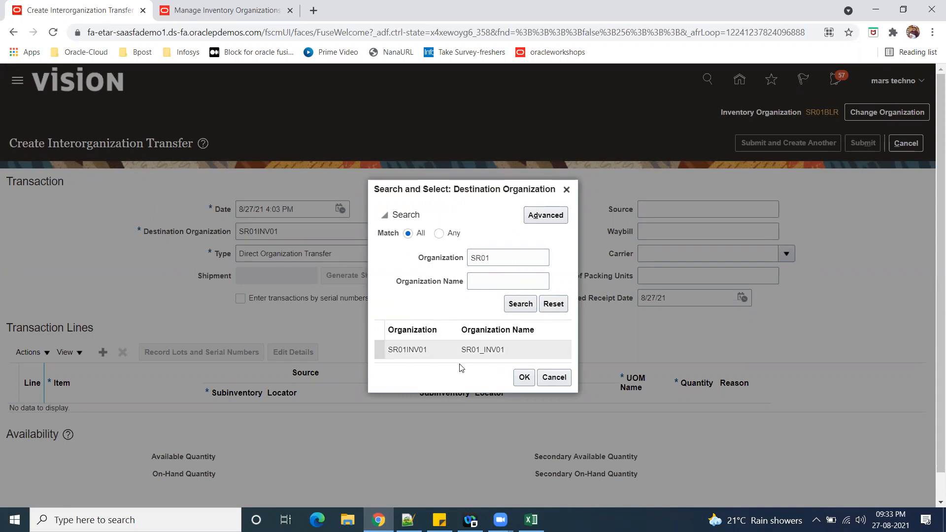
pyautogui.click(554, 376)
# - Close SR01BLR's inventory organization parameters and the Manage Inventory Organizations task without saving
pyautogui.click(231, 11)
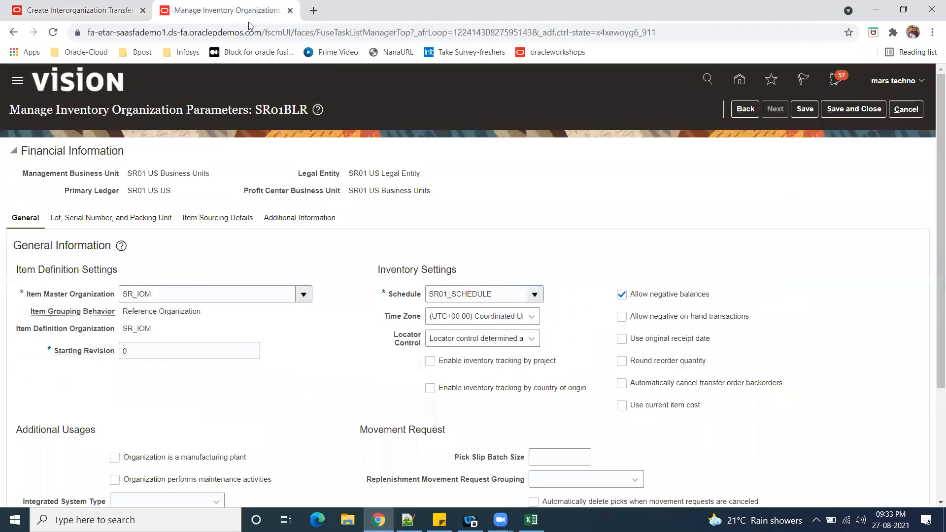
pyautogui.click(906, 109)
pyautogui.click(909, 112)
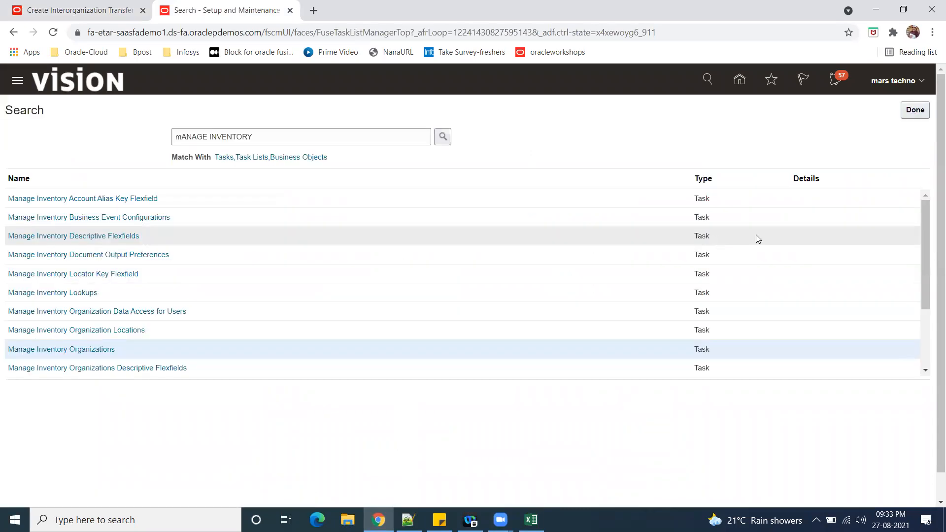
# - Search the setup tasks for "mANAGE INTER ORG" and close the search
pyautogui.click(278, 140)
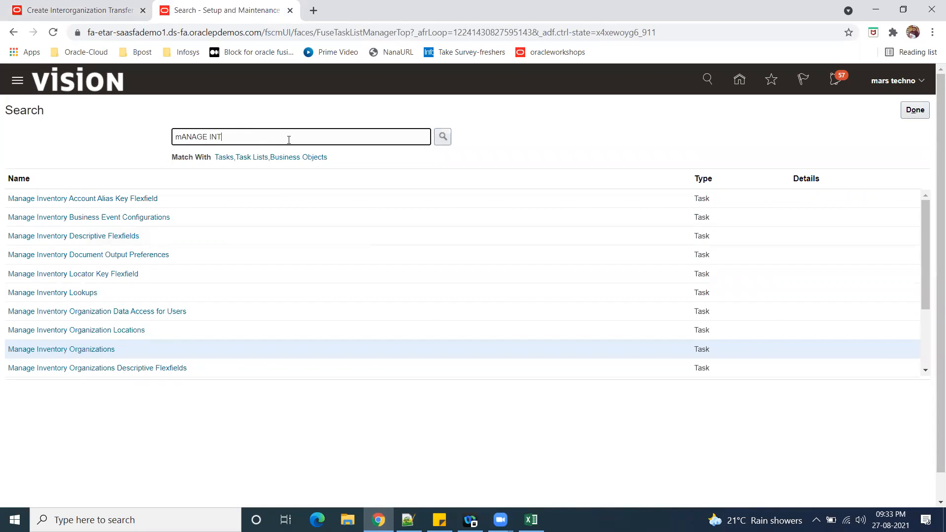
pyautogui.press('Return')
pyautogui.click(914, 110)
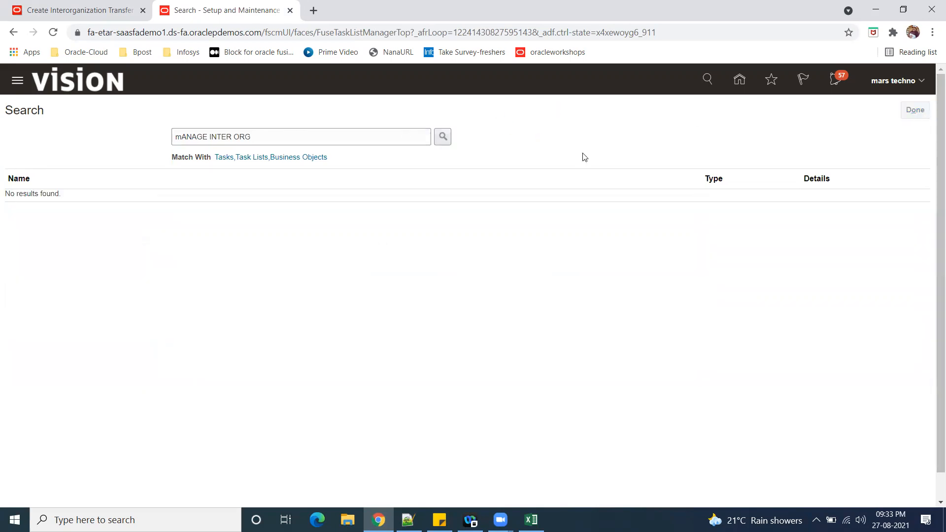
# - Open the Manage Interorganization Parameters task from Inventory Management in the Manufacturing and Supply Chain Materials Management setup
pyautogui.click(209, 112)
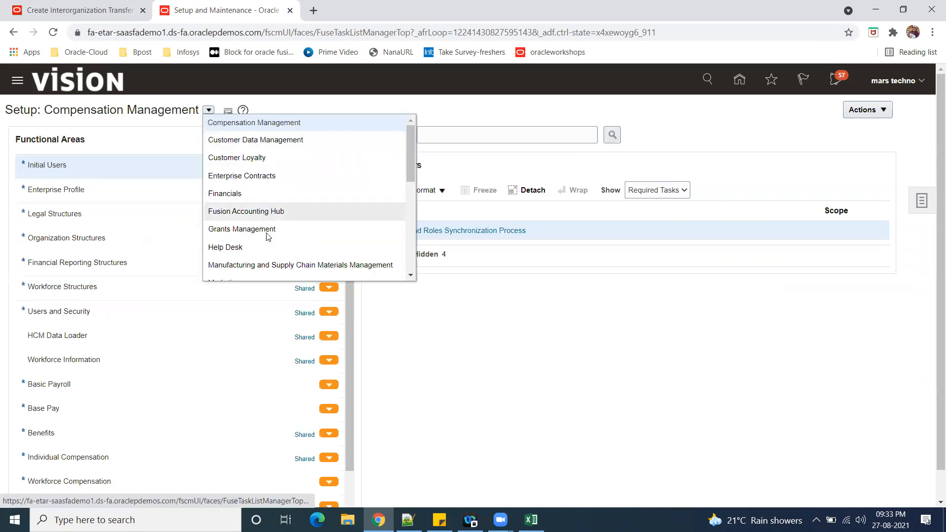
pyautogui.click(276, 267)
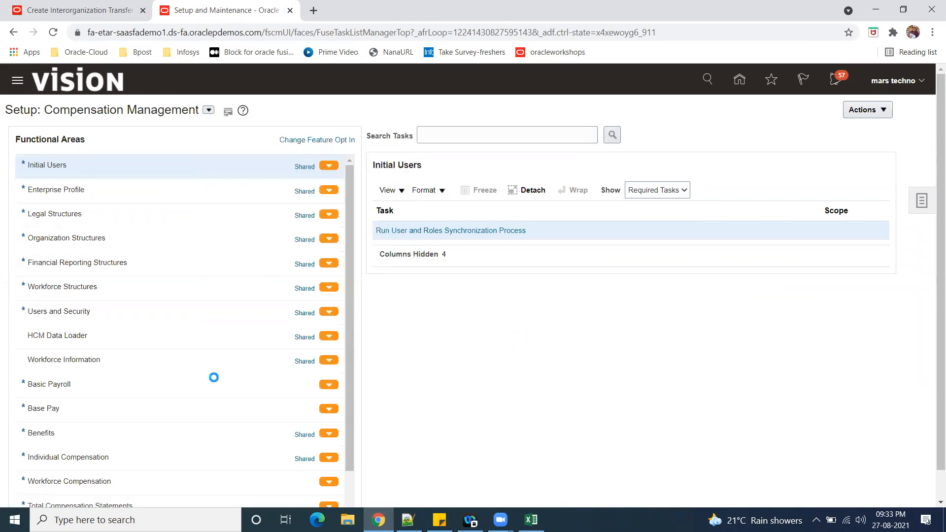
pyautogui.click(113, 452)
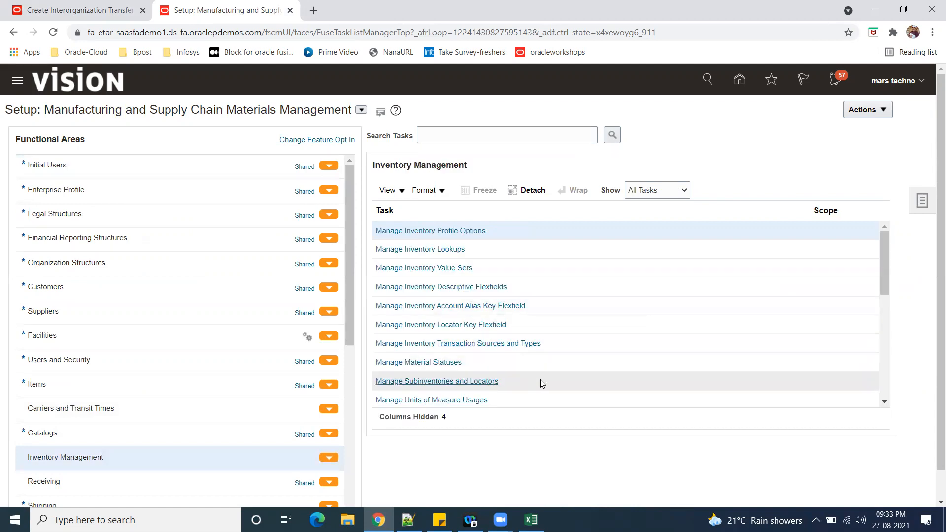
pyautogui.moveTo(887, 267); pyautogui.dragTo(906, 322)
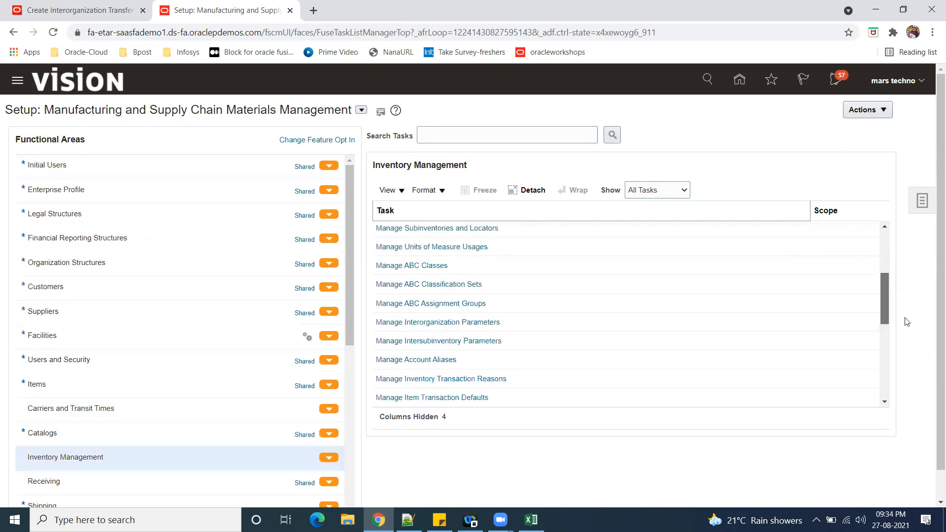
pyautogui.click(482, 323)
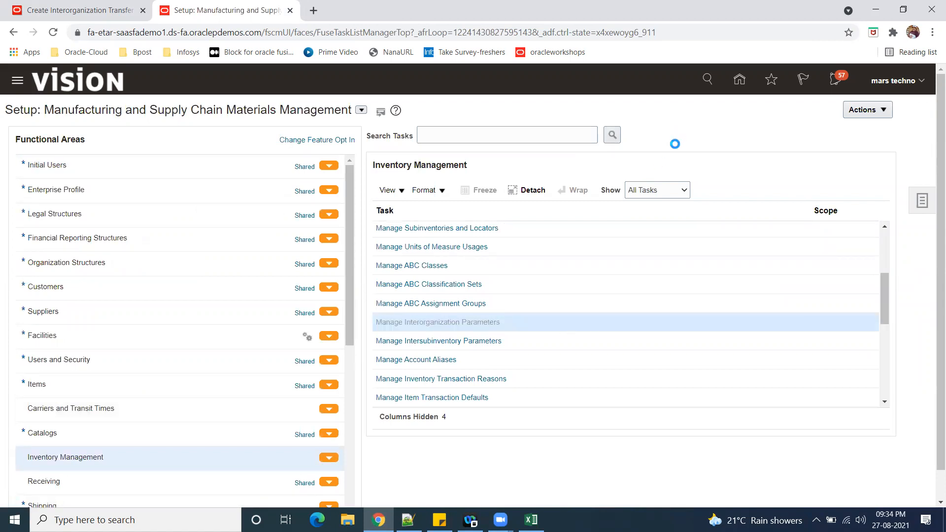
# - Search the interorganization parameters with From Organization SR01BLR and check which destination organization and transfer type are defined
pyautogui.click(185, 190)
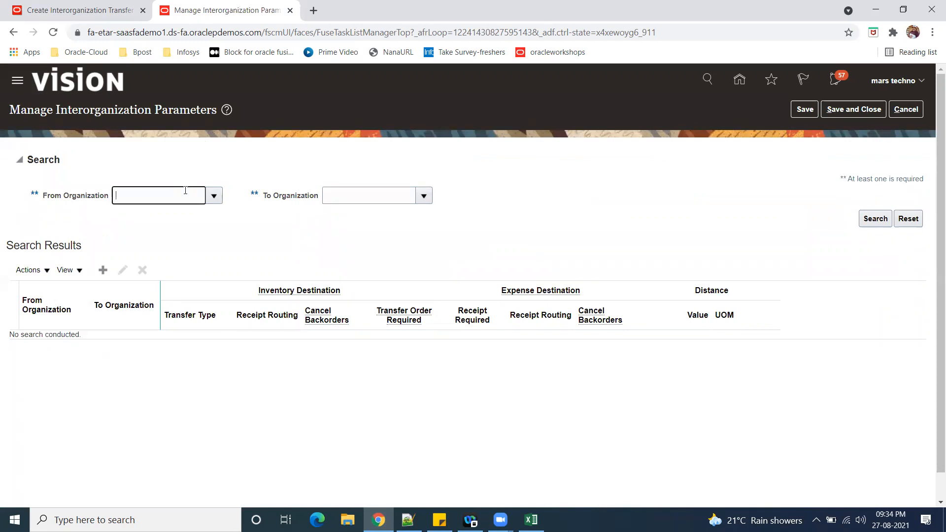
pyautogui.click(214, 195)
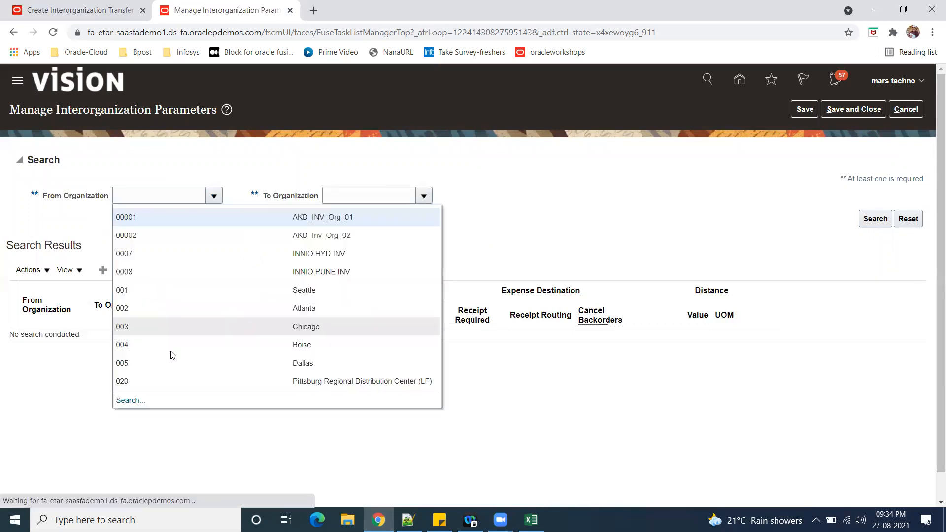
pyautogui.click(132, 402)
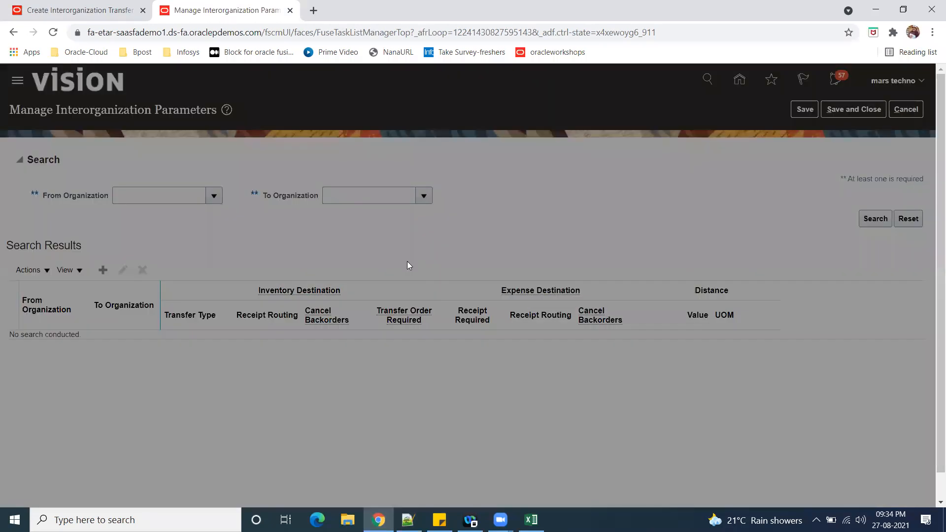
pyautogui.click(459, 251)
pyautogui.write('SR')
pyautogui.click(585, 298)
pyautogui.click(367, 323)
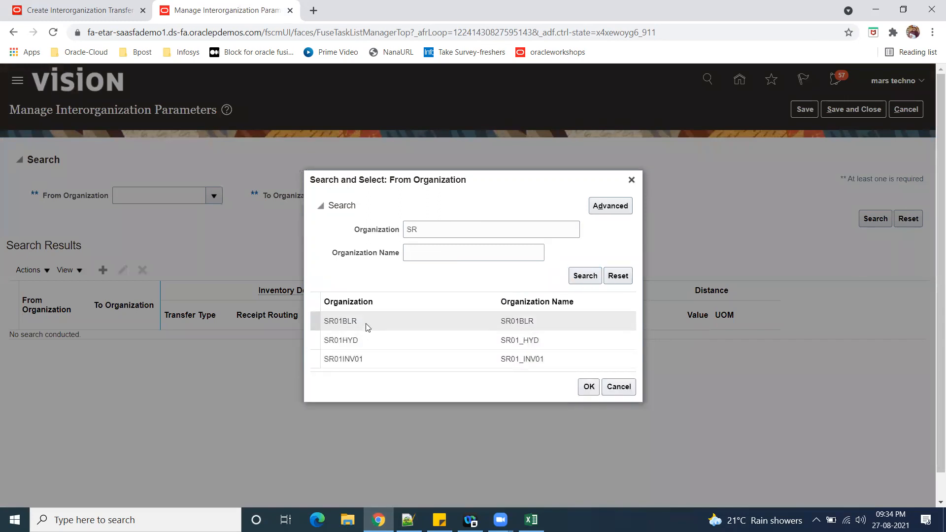
pyautogui.click(589, 387)
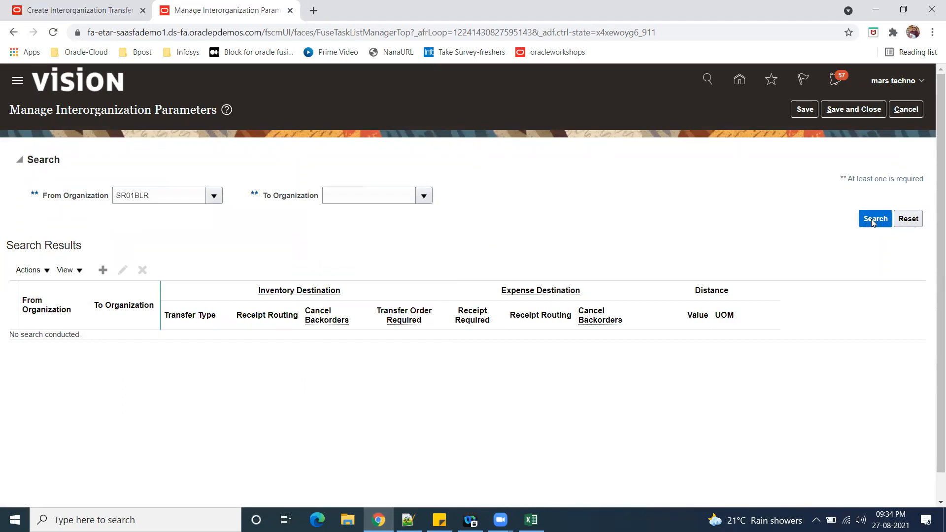
pyautogui.click(872, 223)
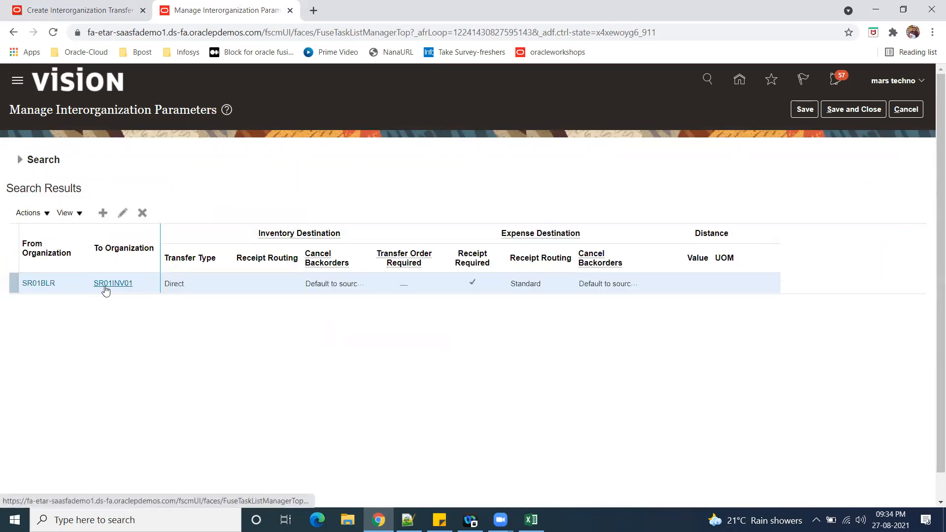
pyautogui.moveTo(106, 291)
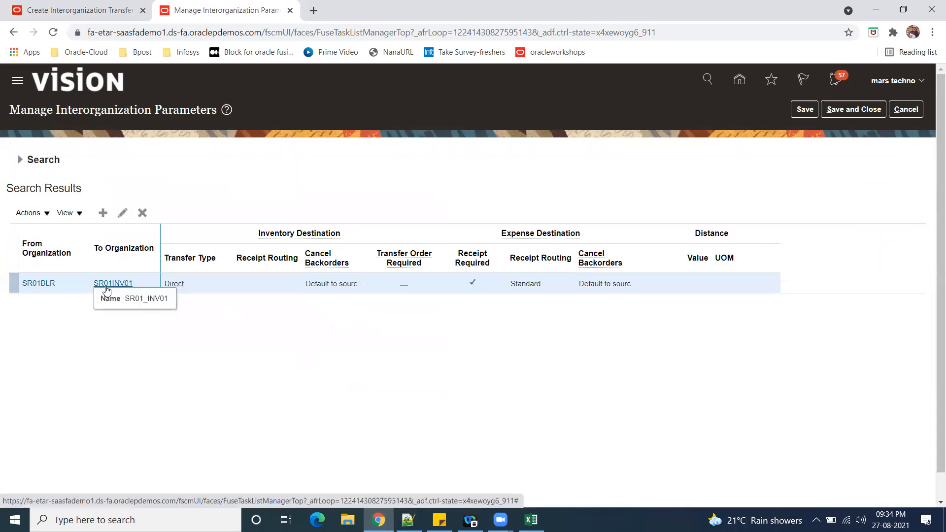
# - Return to the open interorganization transfer from SR01BLR and discard it
pyautogui.click(69, 15)
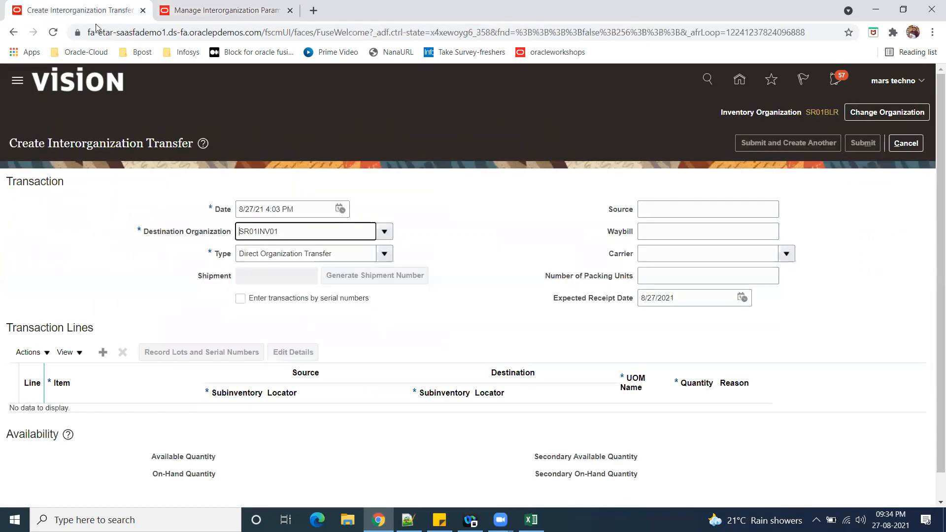
pyautogui.click(905, 148)
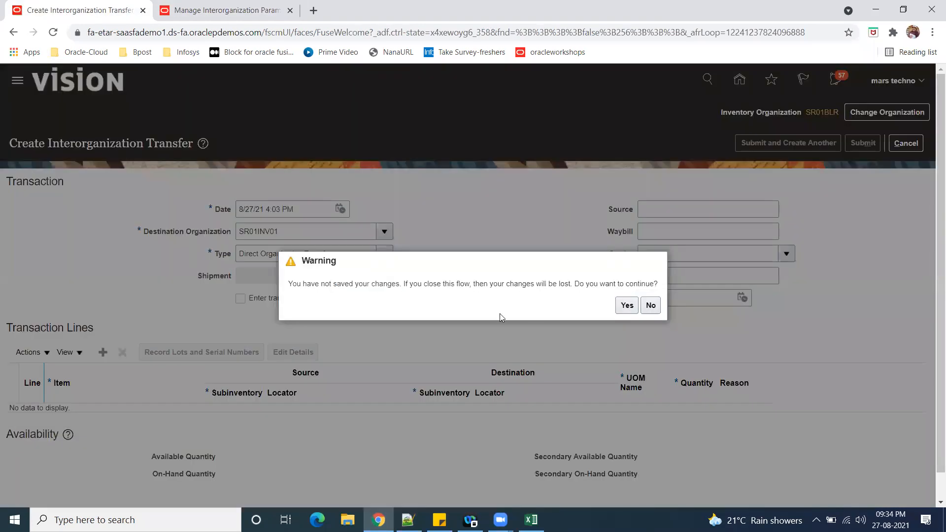
pyautogui.click(627, 305)
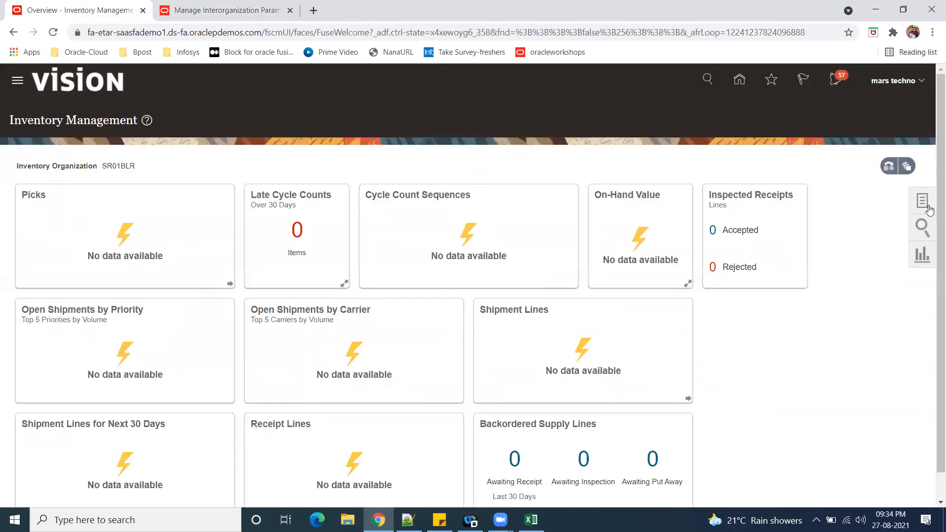
# - Open Manage Item Quantities and change the inventory organization to SR01INV01
pyautogui.click(928, 206)
pyautogui.click(868, 152)
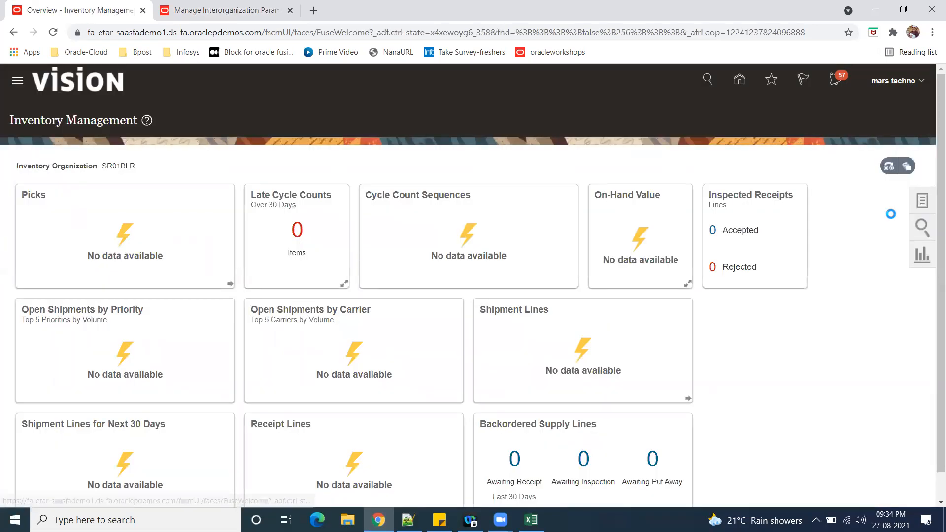
pyautogui.click(922, 201)
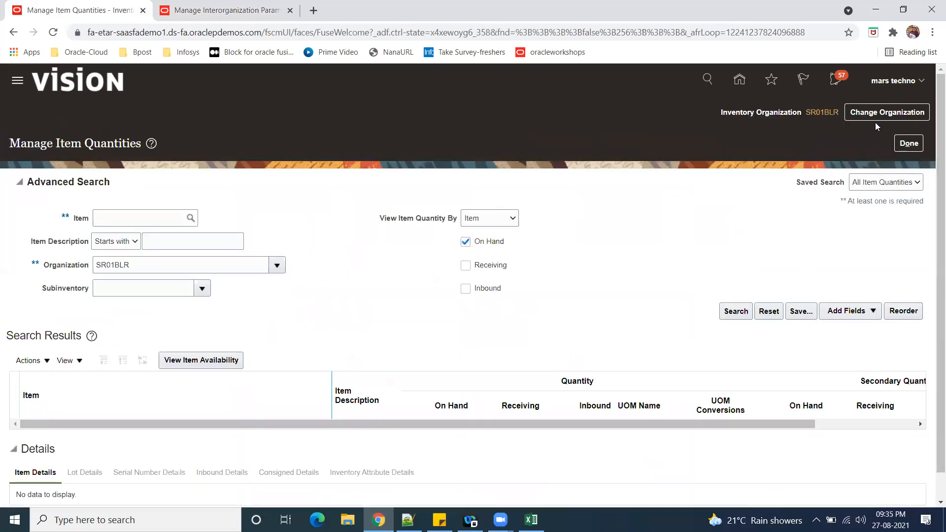
pyautogui.click(872, 113)
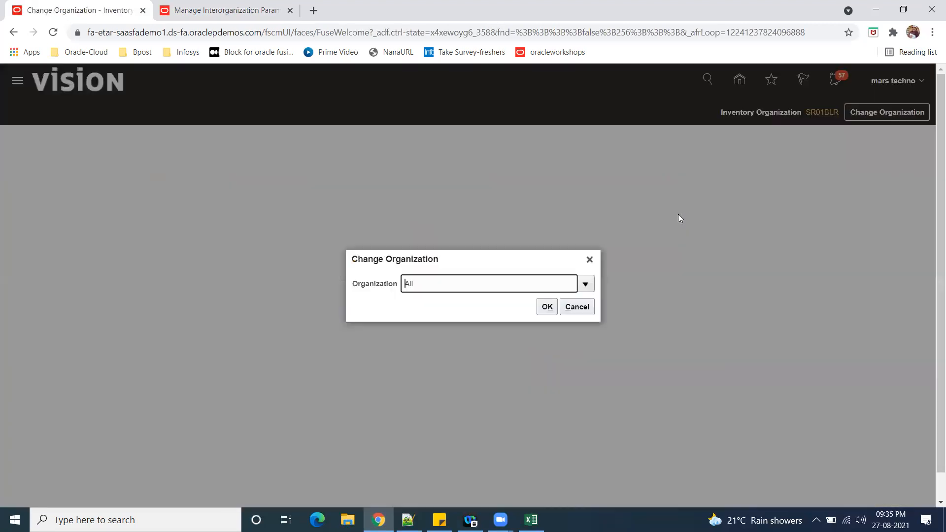
pyautogui.write('SR01')
pyautogui.press('Tab')
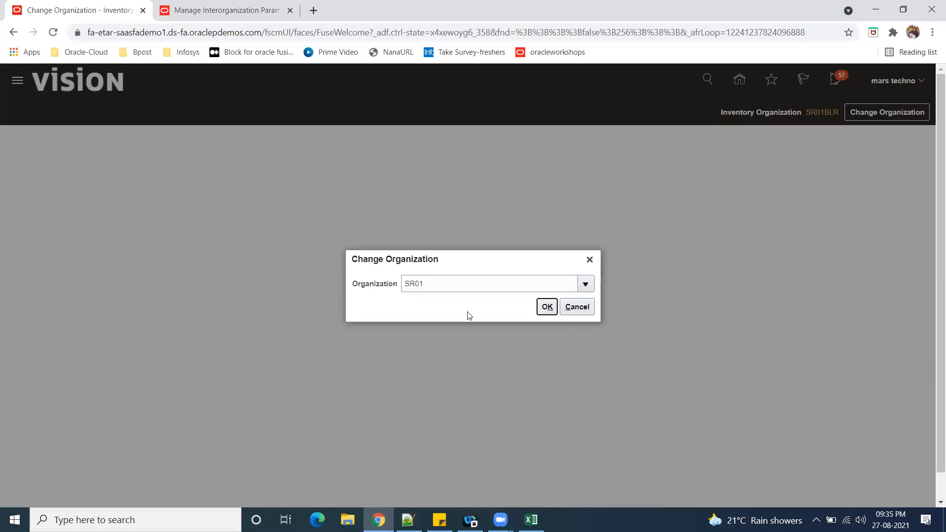
pyautogui.click(373, 365)
pyautogui.click(588, 387)
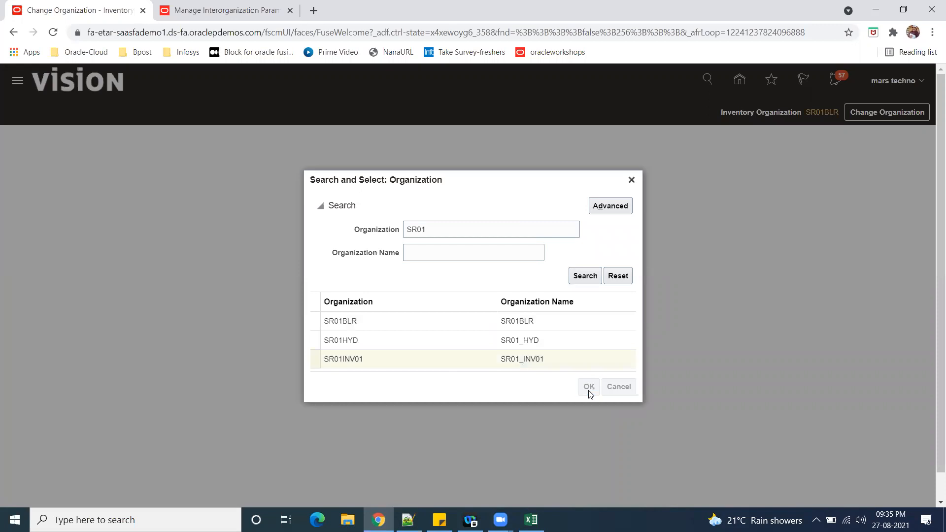
pyautogui.click(545, 304)
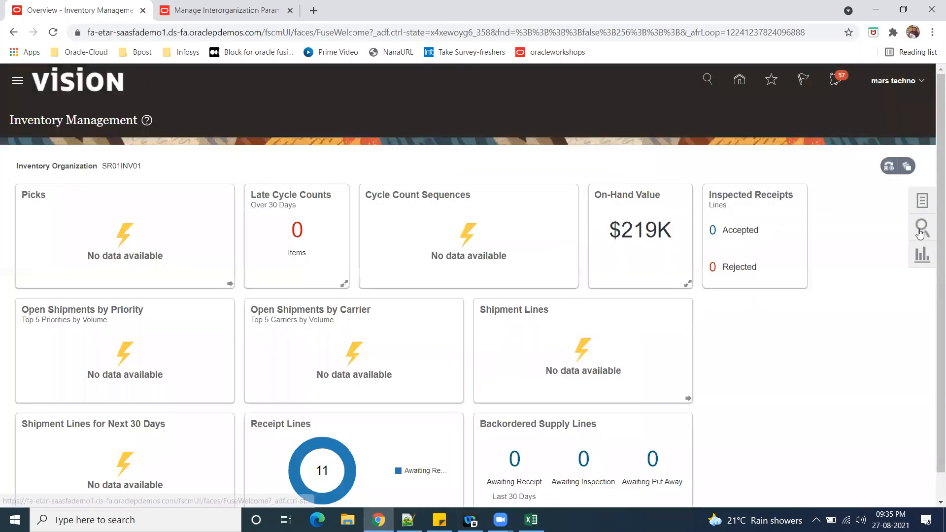
# - Look up the on-hand quantity of item SR01_Inter_org_100 in organization SR01INV01
pyautogui.click(922, 201)
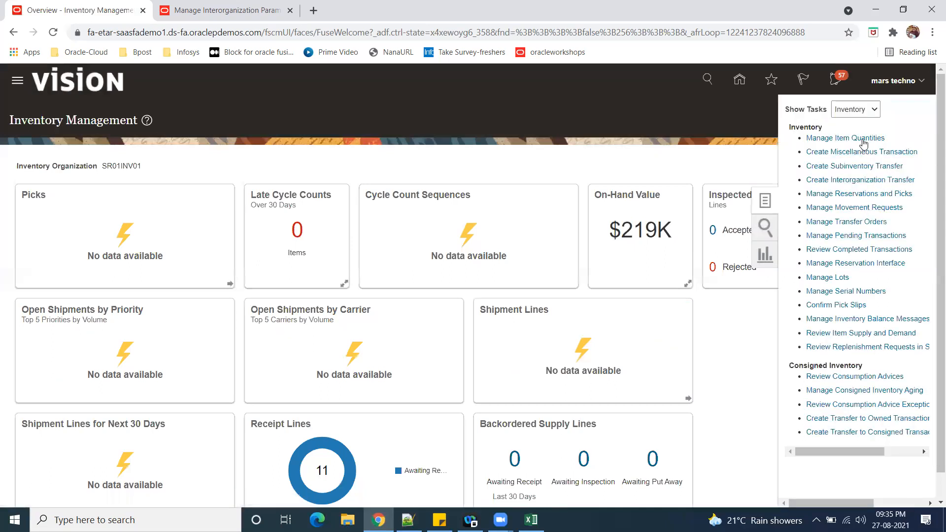
pyautogui.click(137, 211)
pyautogui.write('SR01_Inter_org_100')
pyautogui.click(309, 253)
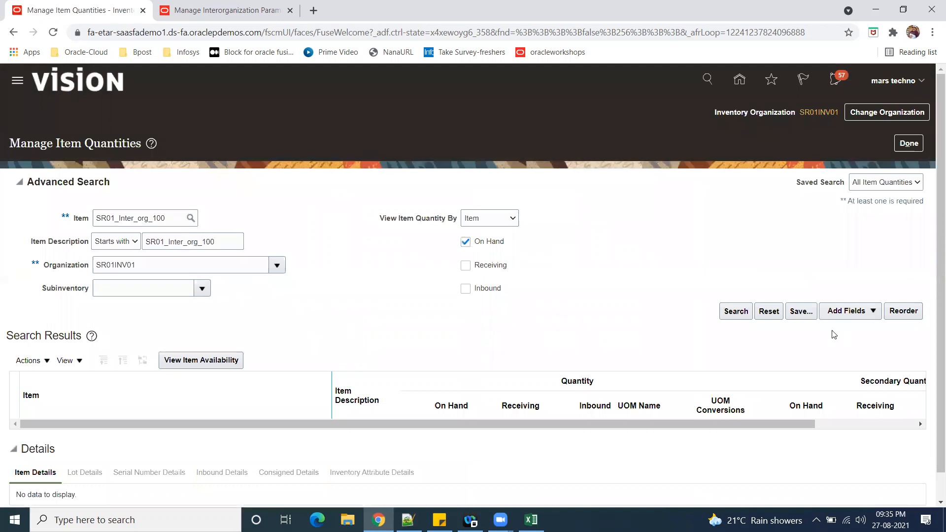
pyautogui.click(735, 318)
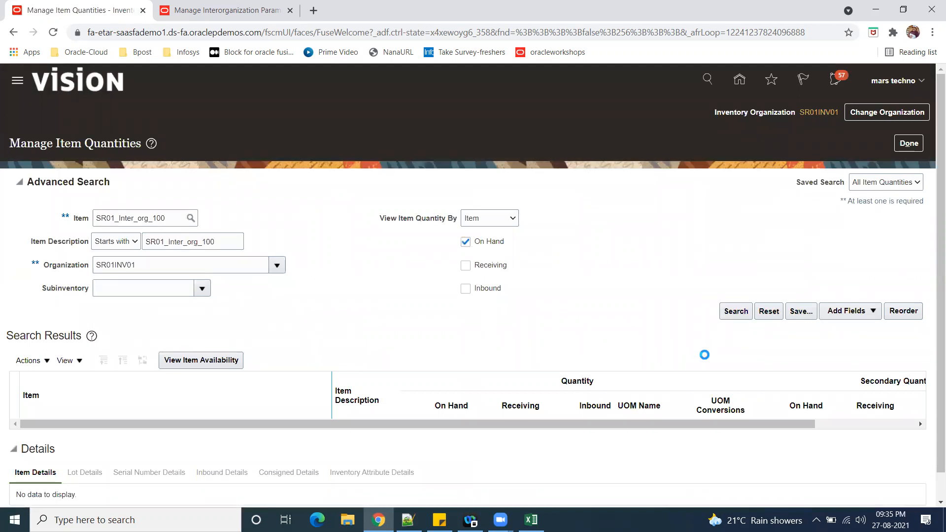
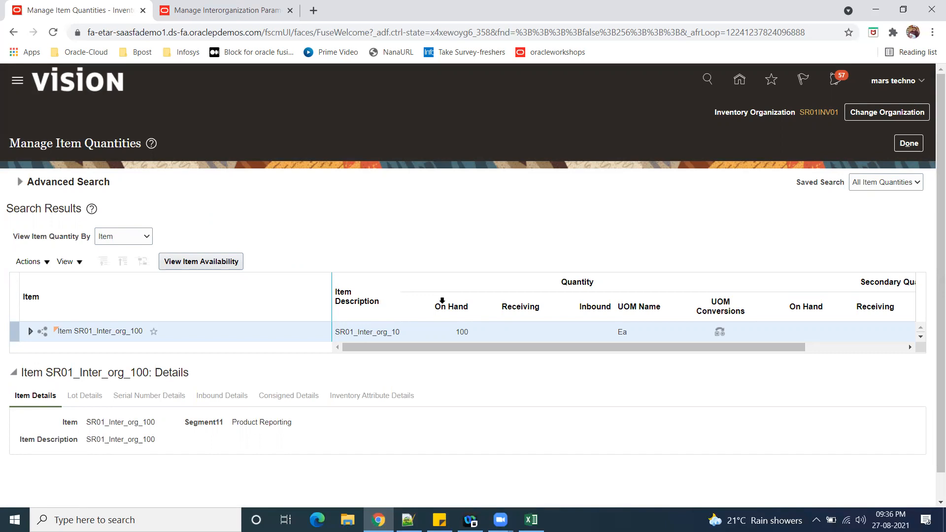
# - Switch the inventory organization to SR01BLR from the item quantities page
pyautogui.click(23, 182)
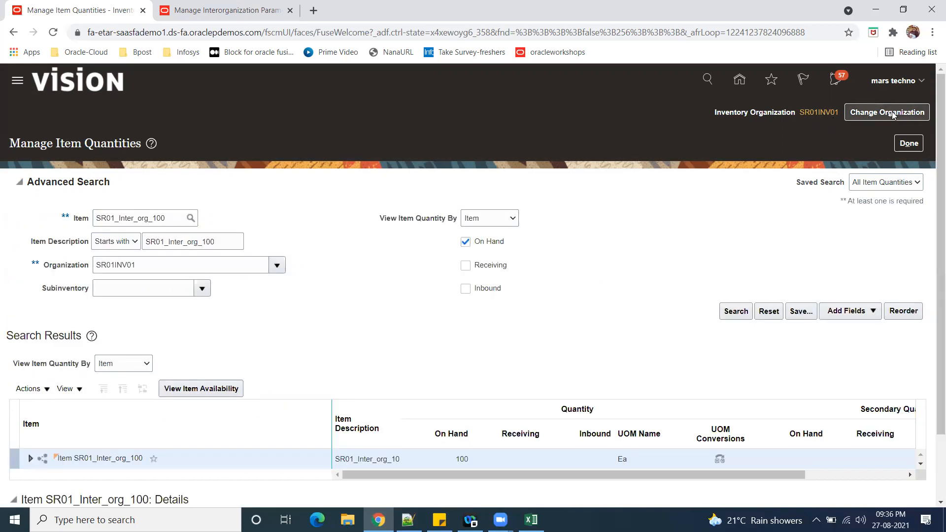
pyautogui.write('SR')
pyautogui.press('Delete')
pyautogui.press('Delete')
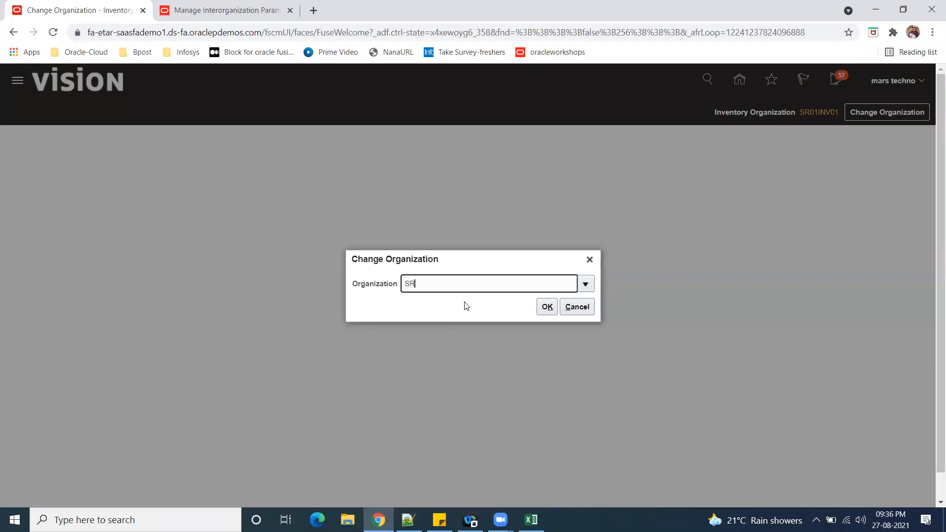
pyautogui.write('01')
pyautogui.press('Tab')
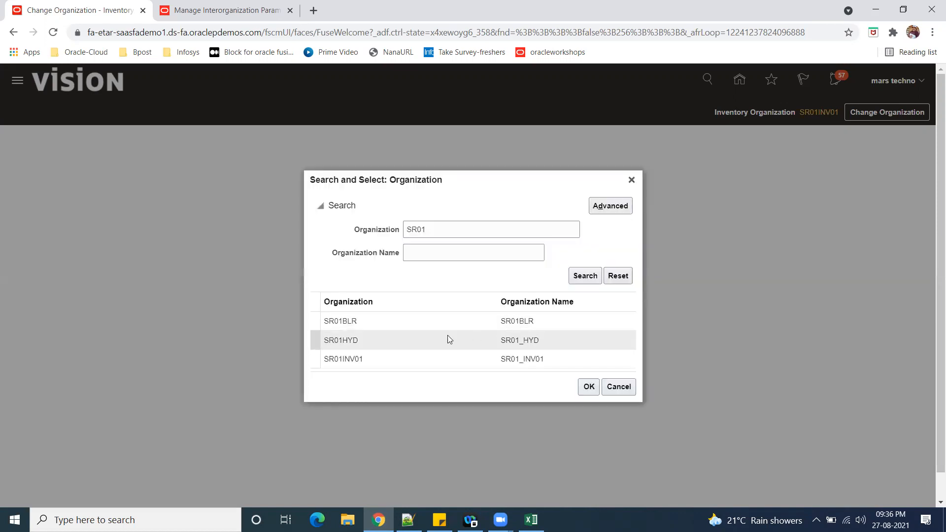
pyautogui.click(358, 323)
pyautogui.click(589, 386)
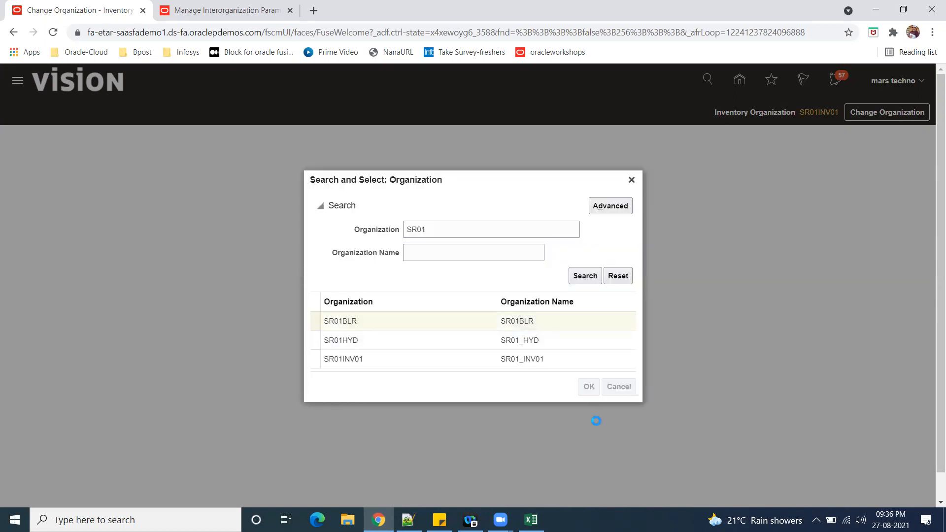
pyautogui.click(547, 307)
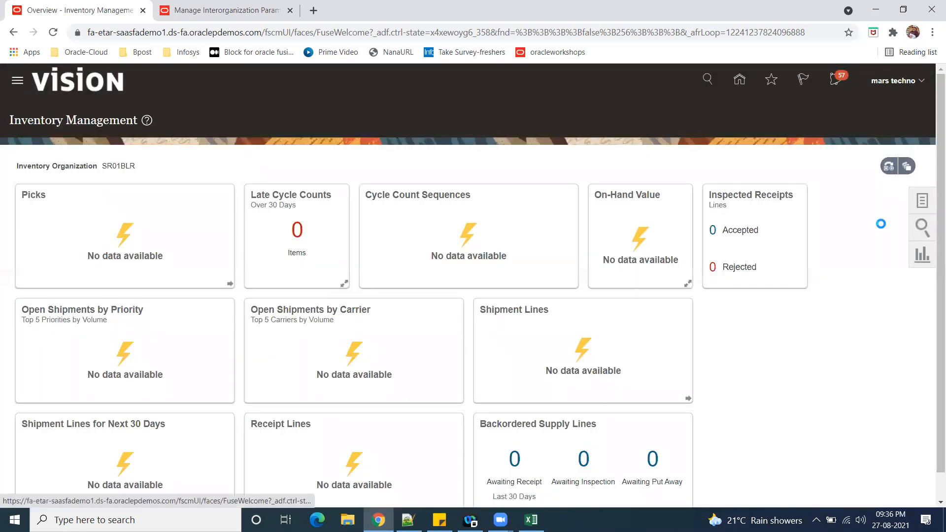
# - Look up the on-hand quantity of item SR01_Inter_org_100 in organization SR01BLR and close the item quantities page
pyautogui.click(922, 201)
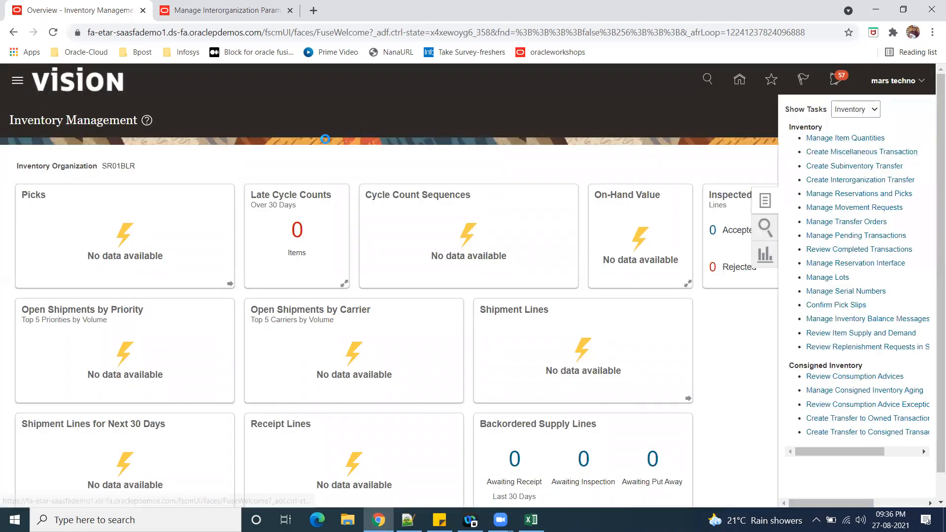
pyautogui.click(166, 219)
pyautogui.write('SR01_Inter_org_100')
pyautogui.press('Tab')
pyautogui.click(733, 314)
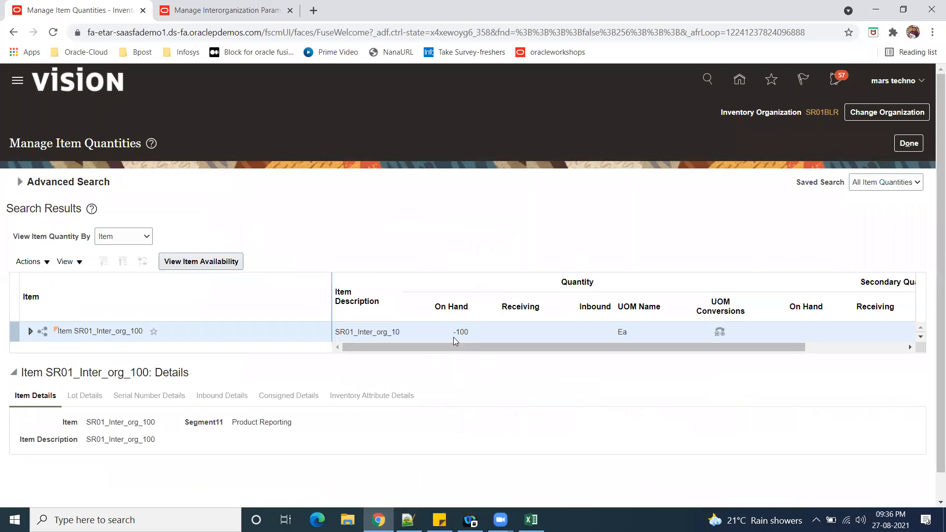
pyautogui.click(910, 148)
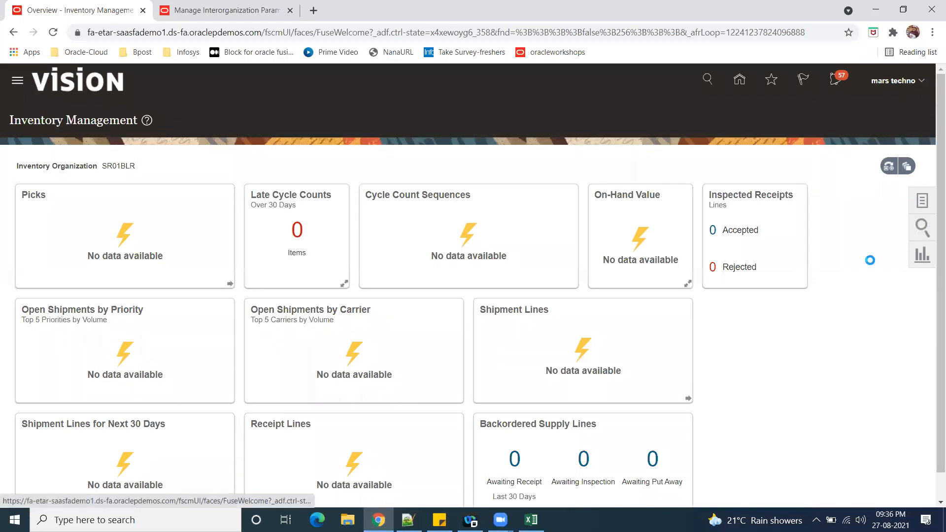
# - Open the Manage Interorganization Parameters task under Inventory Management in the Manufacturing and Supply Chain Materials Management setup
pyautogui.click(917, 82)
pyautogui.click(709, 262)
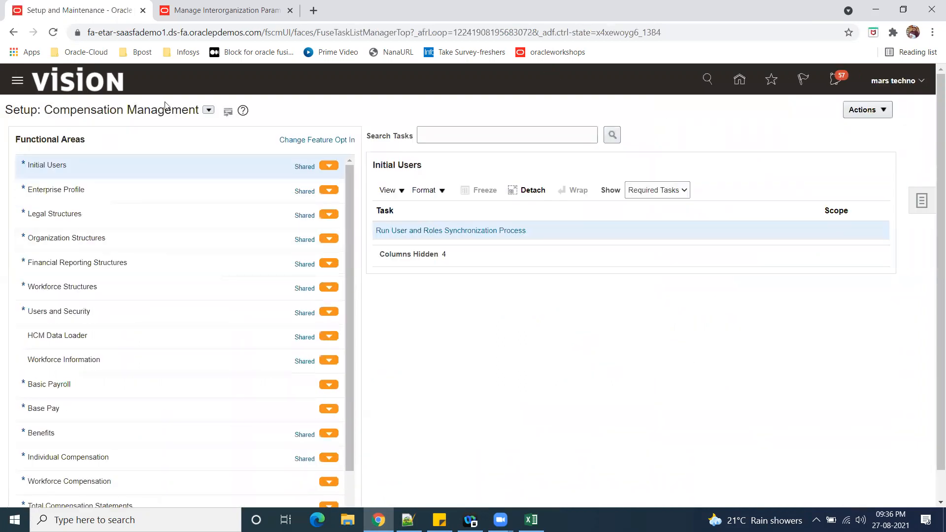
pyautogui.click(209, 110)
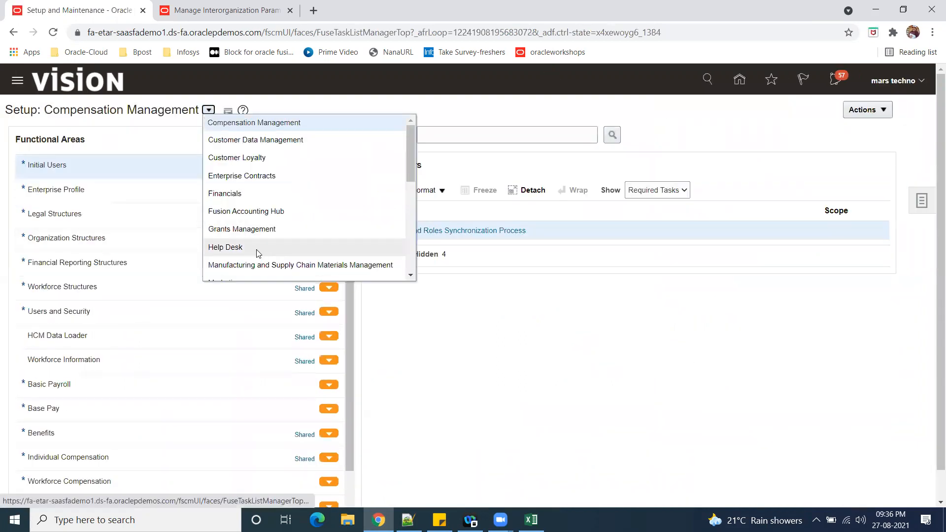
pyautogui.click(257, 265)
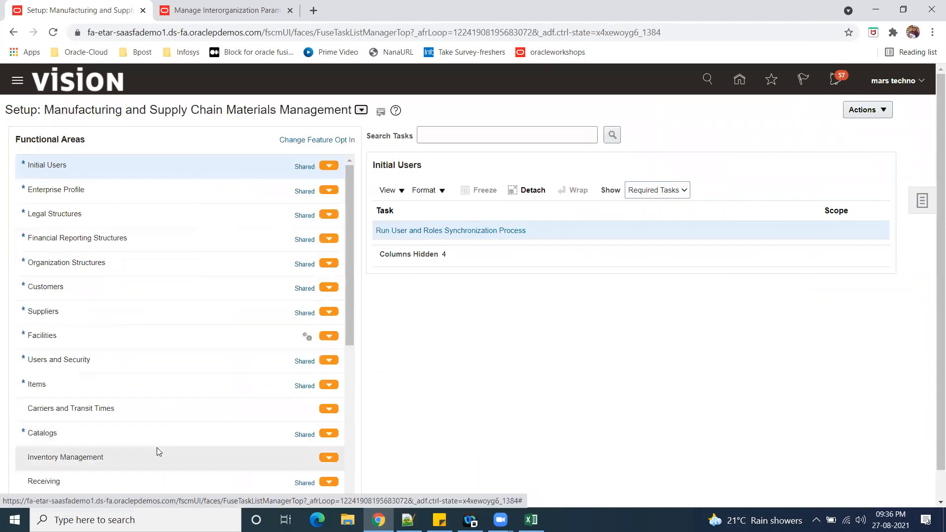
pyautogui.click(112, 460)
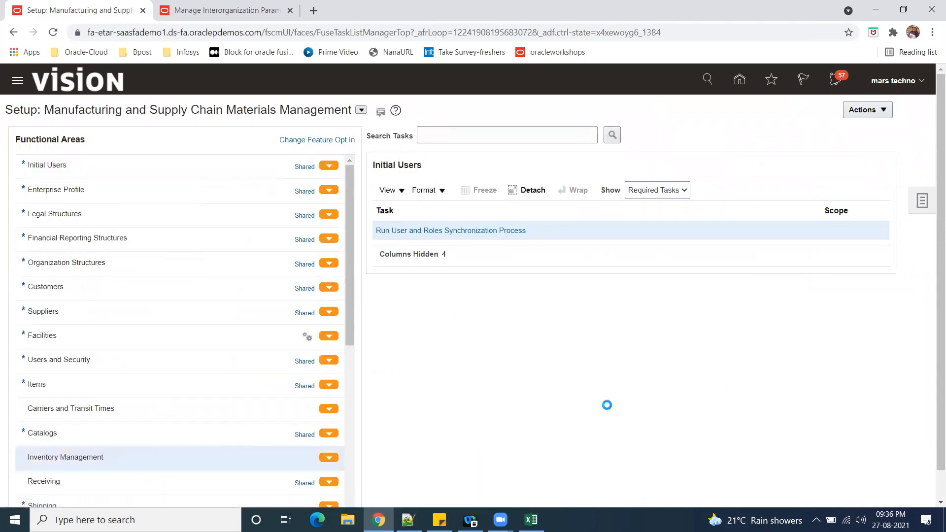
pyautogui.scroll(-2, 512, 367)
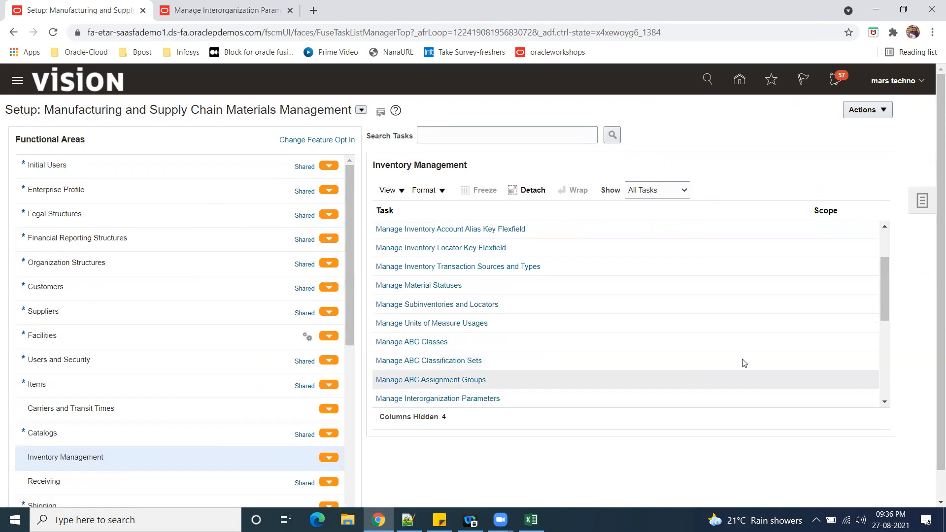
pyautogui.click(475, 400)
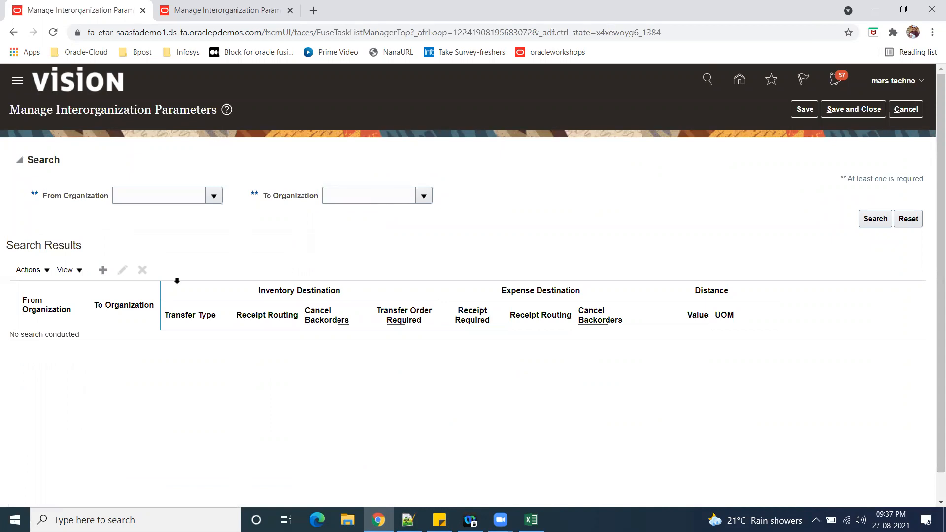
# - Start a new interorganization parameters record with SR01HYD as the From Organization
pyautogui.click(102, 270)
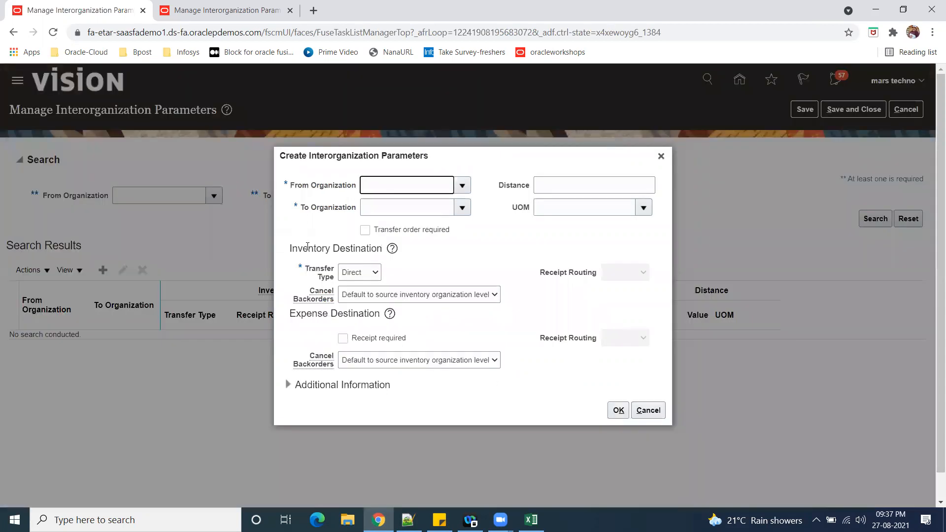
pyautogui.write('SR01')
pyautogui.press('Tab')
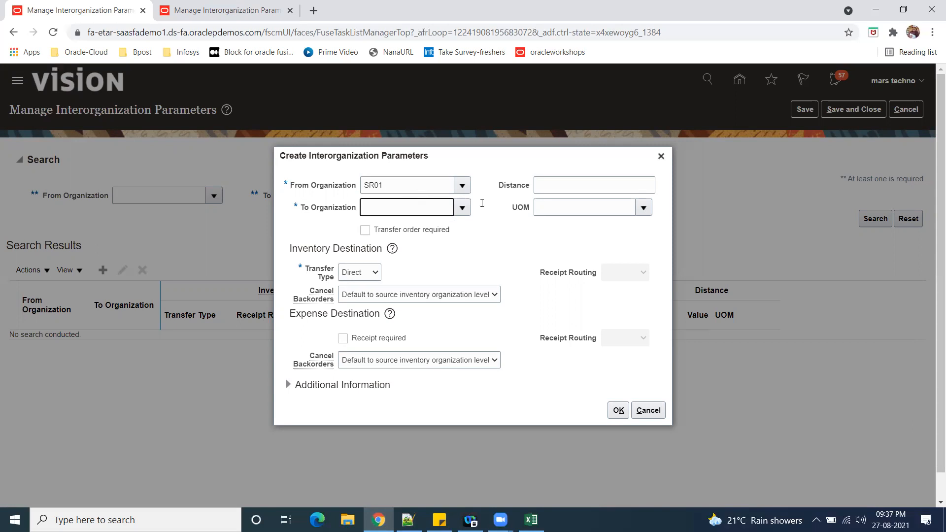
pyautogui.click(363, 339)
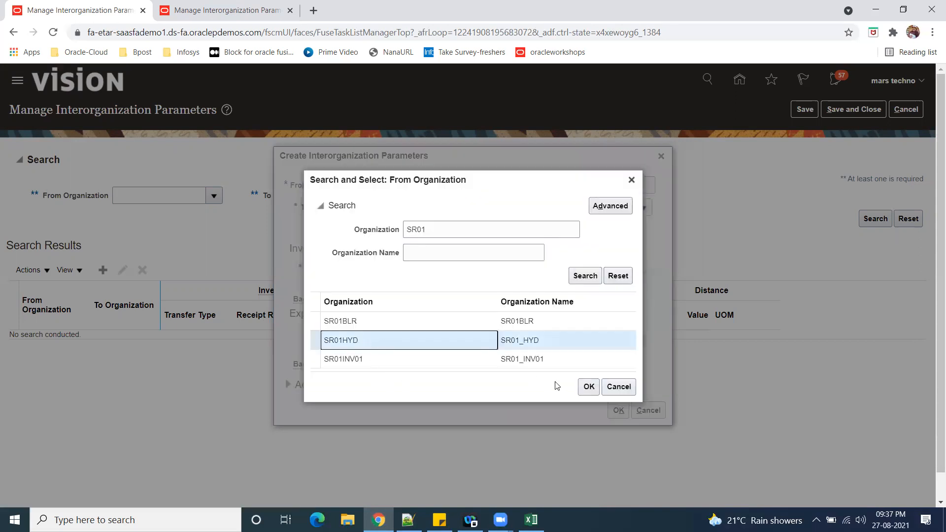
pyautogui.click(589, 387)
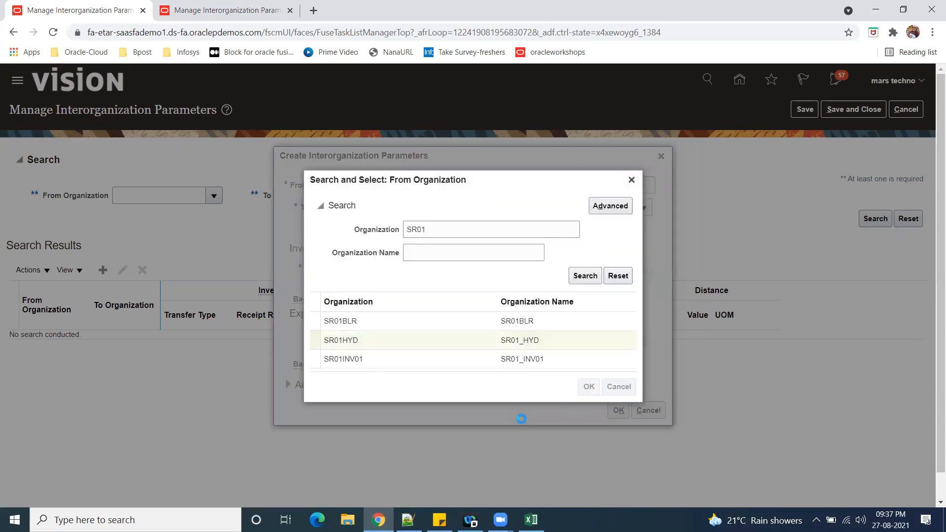
# - Search the To Organization values for SR01 and select SR01INV01 as the destination
pyautogui.click(462, 208)
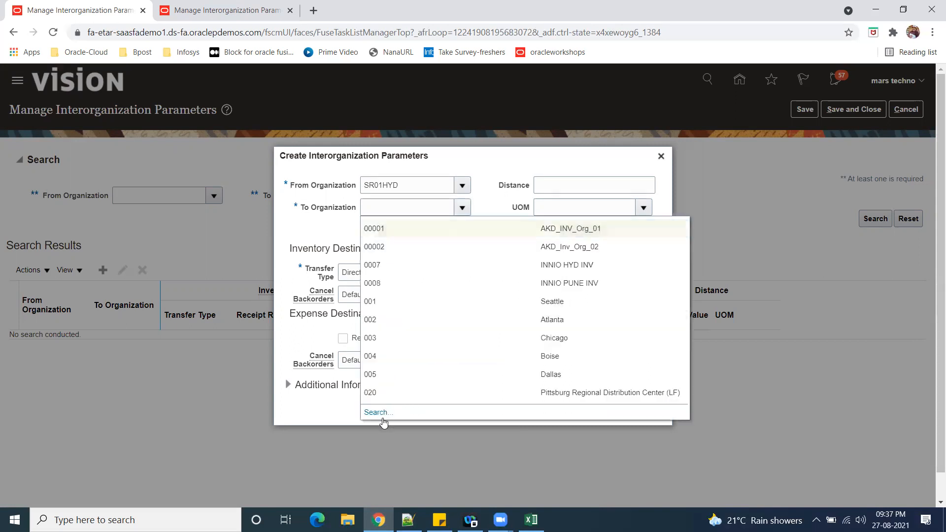
pyautogui.click(382, 417)
pyautogui.click(427, 257)
pyautogui.write('SR01')
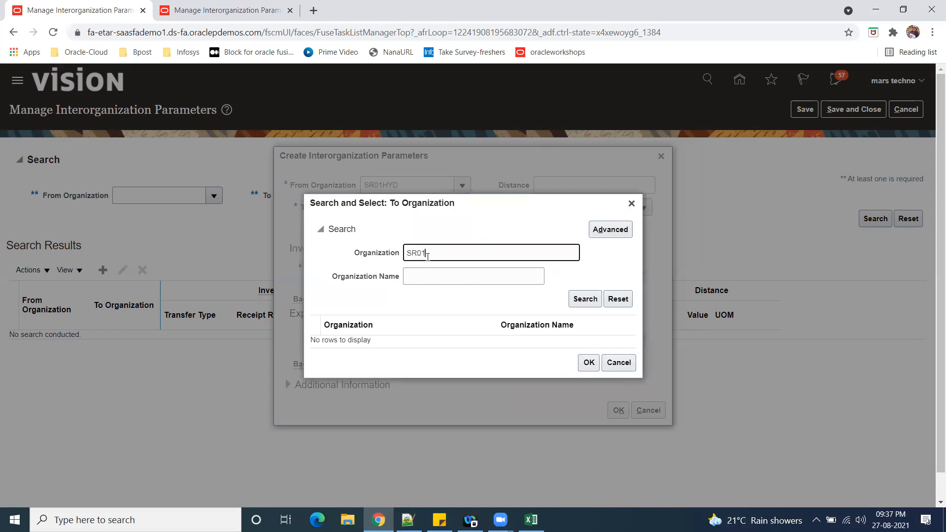
pyautogui.click(585, 299)
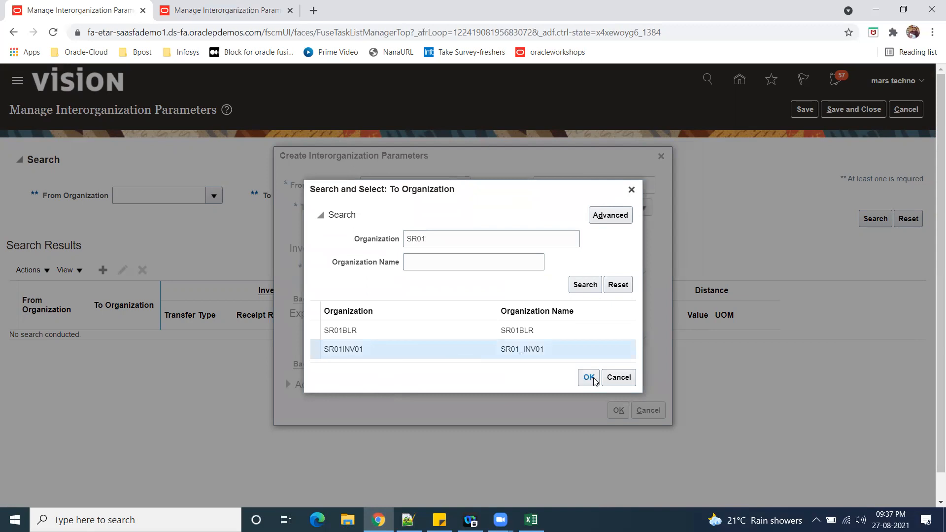
pyautogui.click(589, 377)
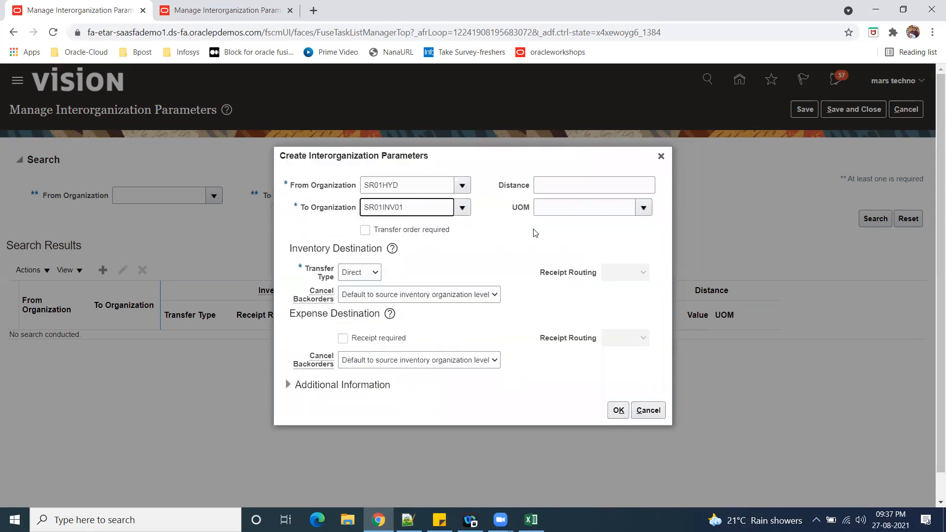
# - Set the inventory destination's transfer type to In transit and its receipt routing to Standard
pyautogui.click(642, 208)
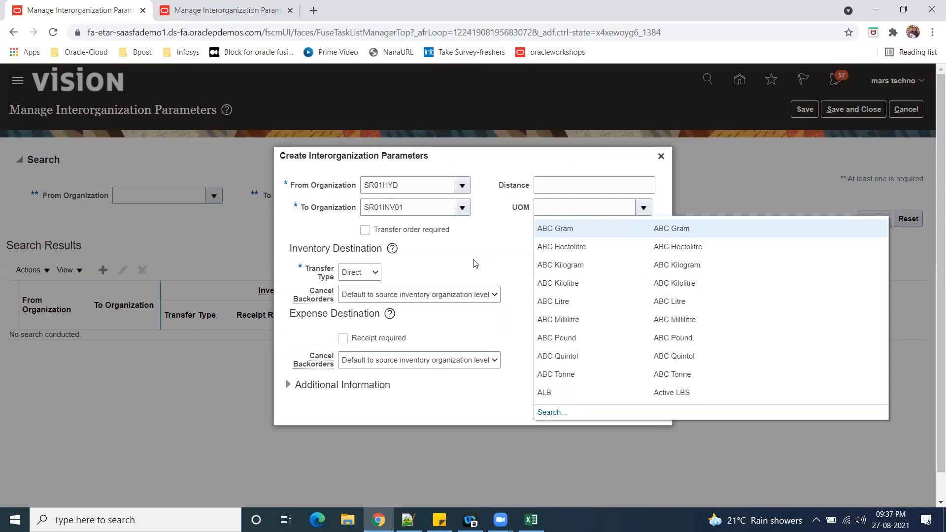
pyautogui.click(497, 257)
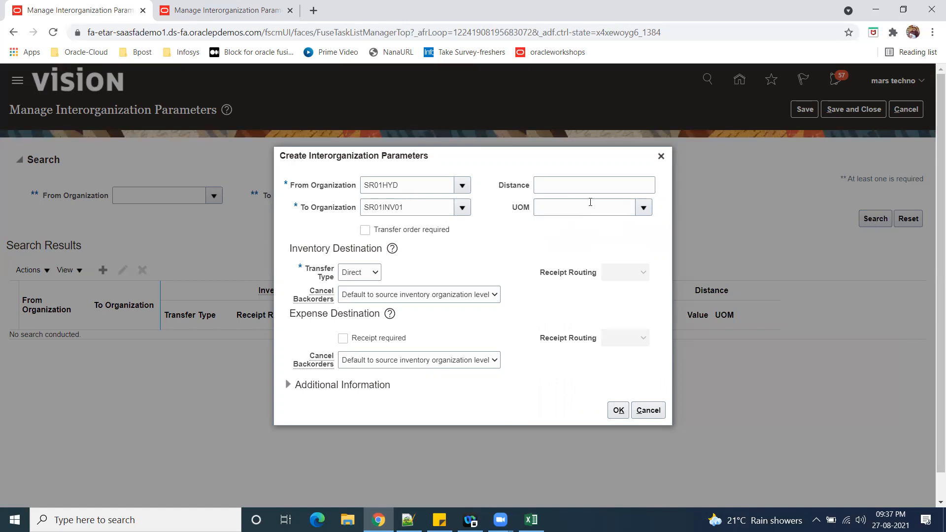
pyautogui.click(379, 273)
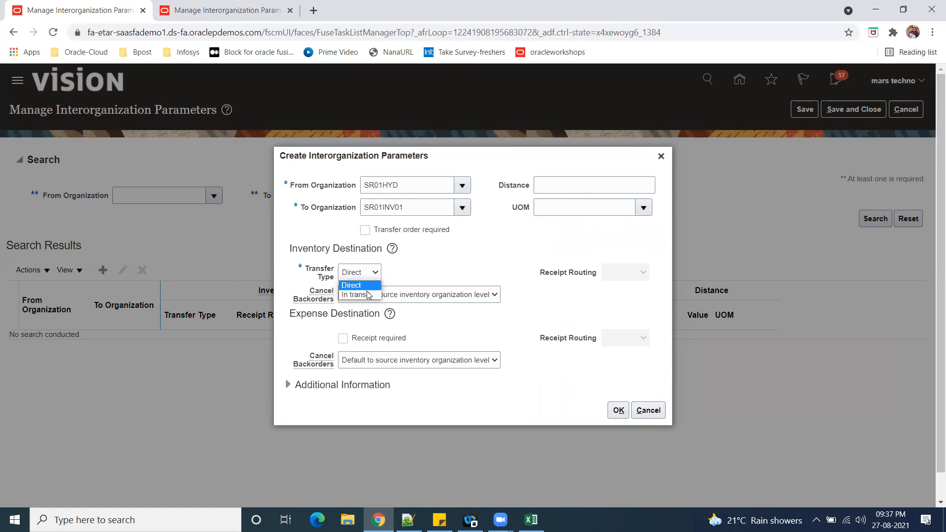
pyautogui.click(367, 295)
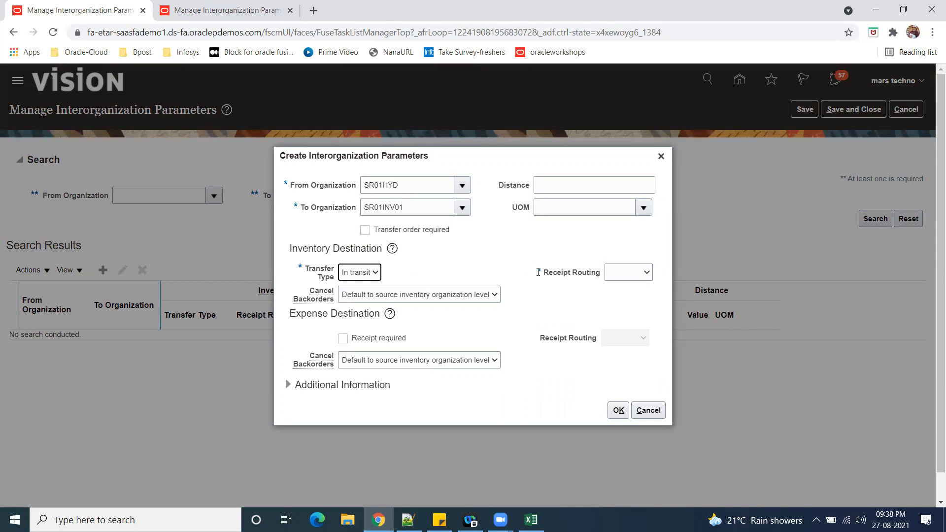
pyautogui.click(642, 275)
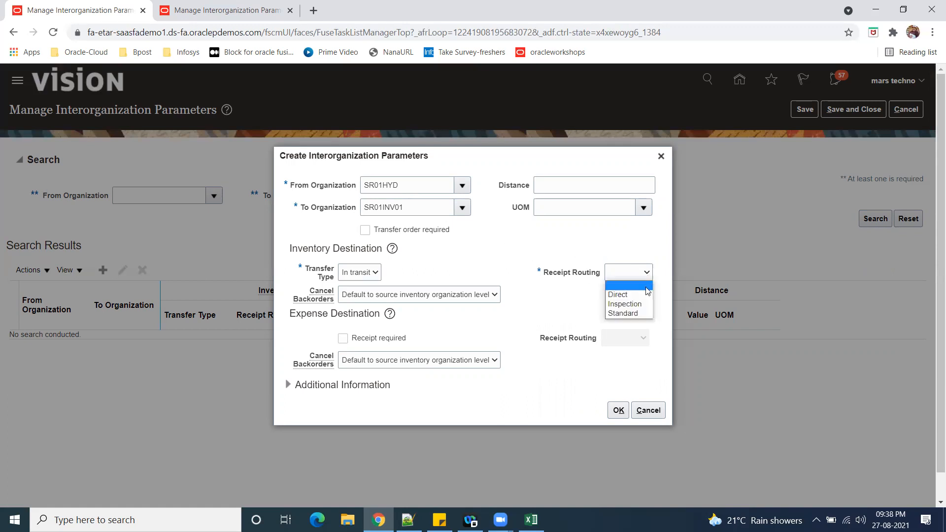
pyautogui.click(640, 314)
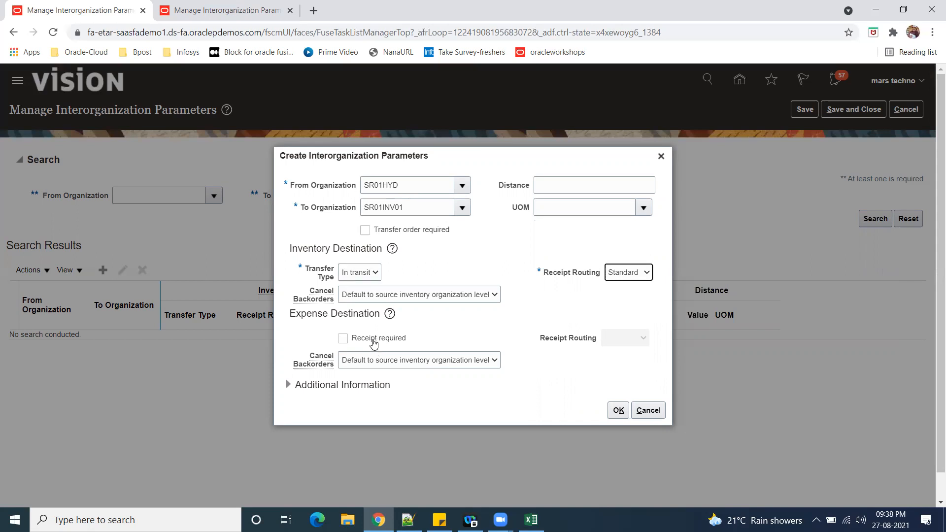
# - Require a receipt for the expense destination and set its receipt routing to Standard
pyautogui.click(344, 340)
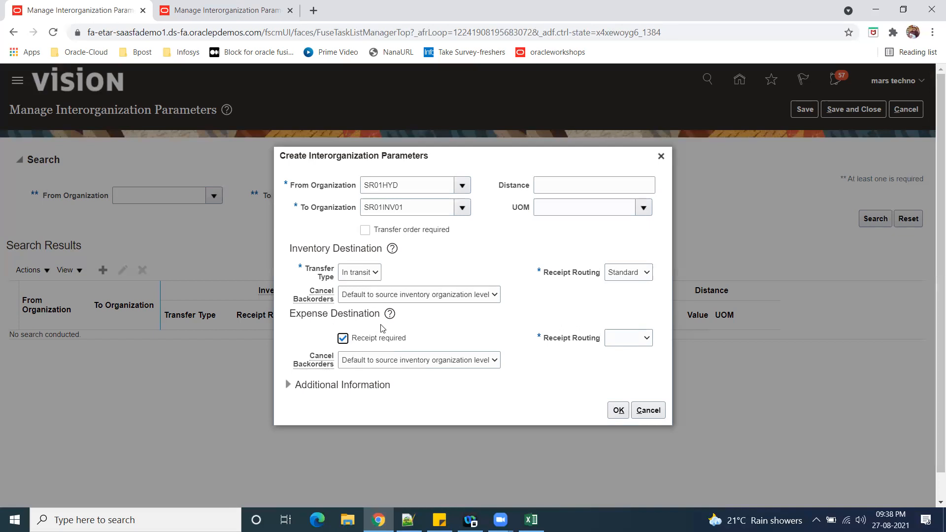
pyautogui.click(647, 339)
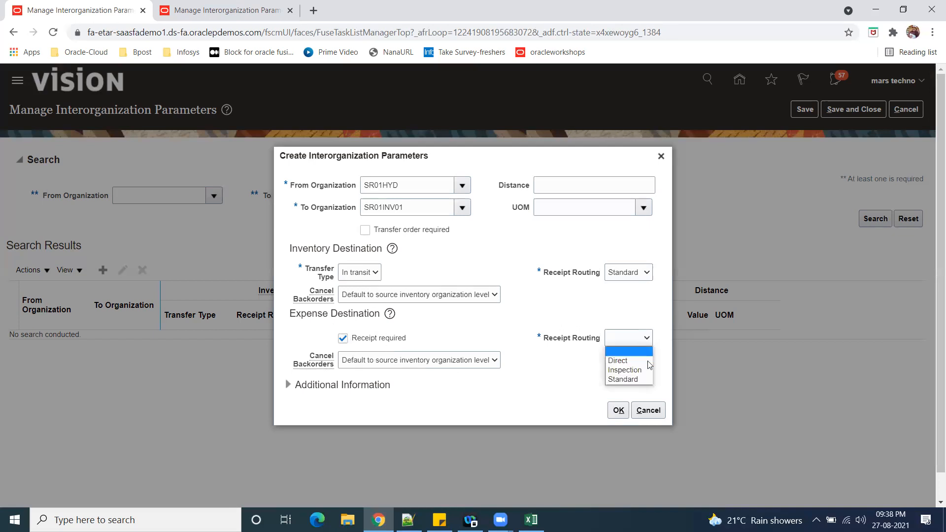
pyautogui.click(638, 379)
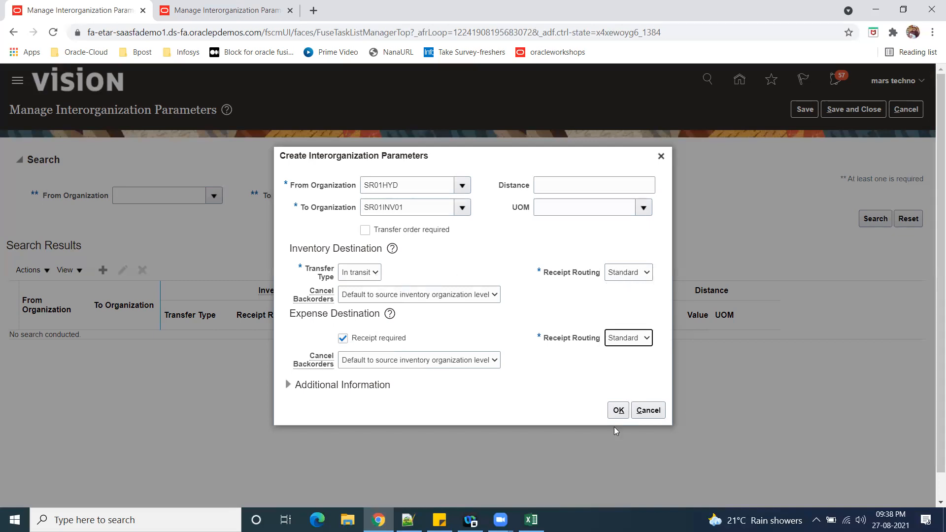
# - Confirm the SR01HYD to SR01INV01 parameters record, save it and close the interorganization parameters page
pyautogui.click(617, 411)
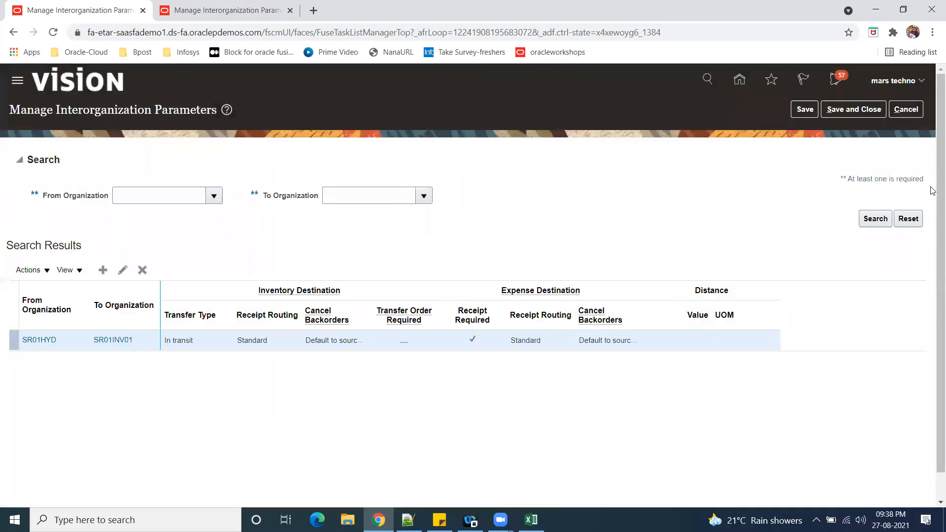
pyautogui.click(806, 110)
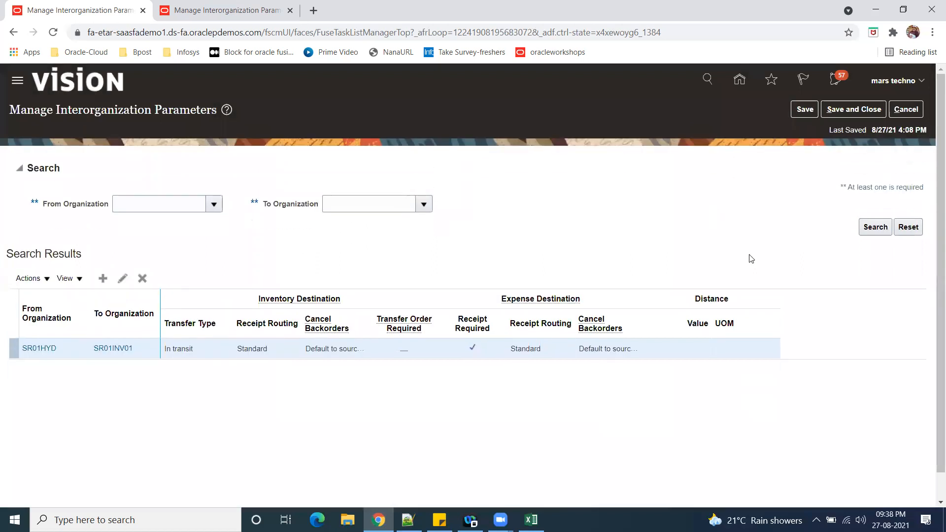
pyautogui.click(855, 114)
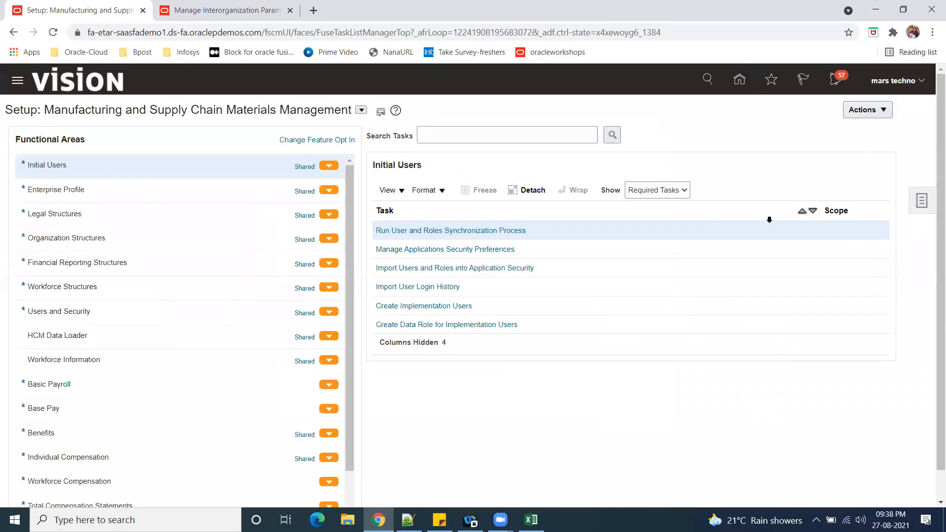
# - Go from the home page to Inventory Management and open the Create Interorganization Transfer task
pyautogui.click(739, 81)
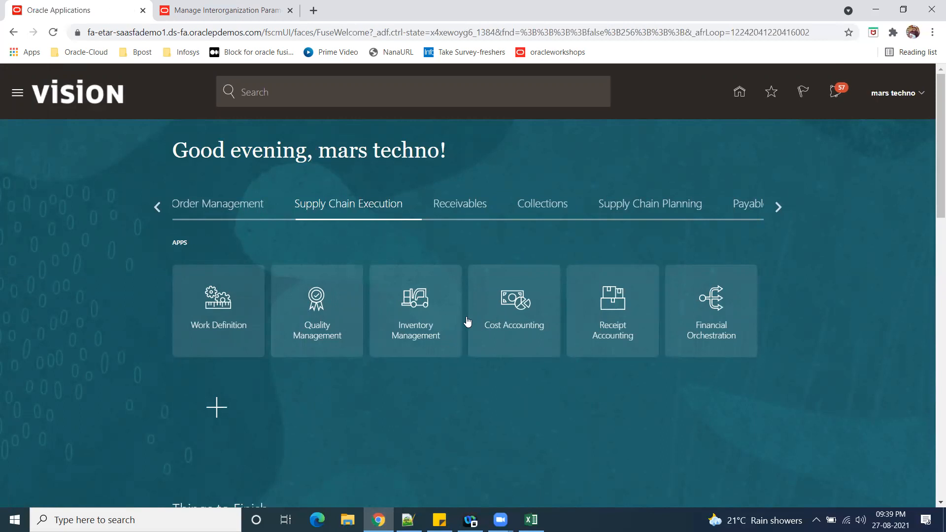
pyautogui.click(410, 336)
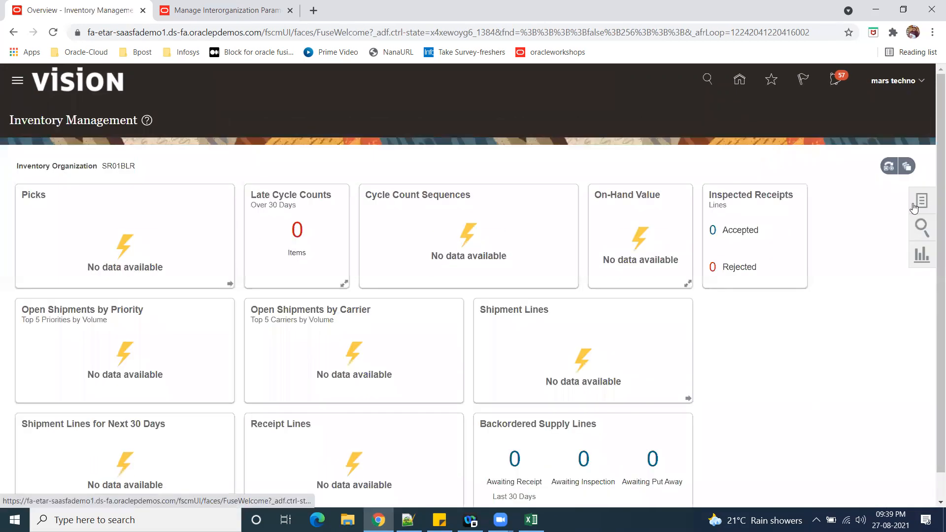
pyautogui.click(921, 201)
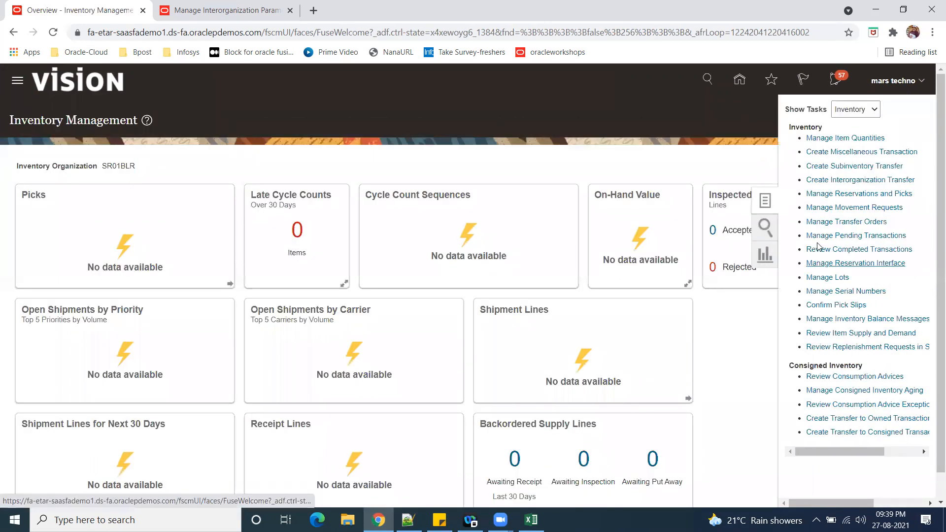
pyautogui.click(873, 182)
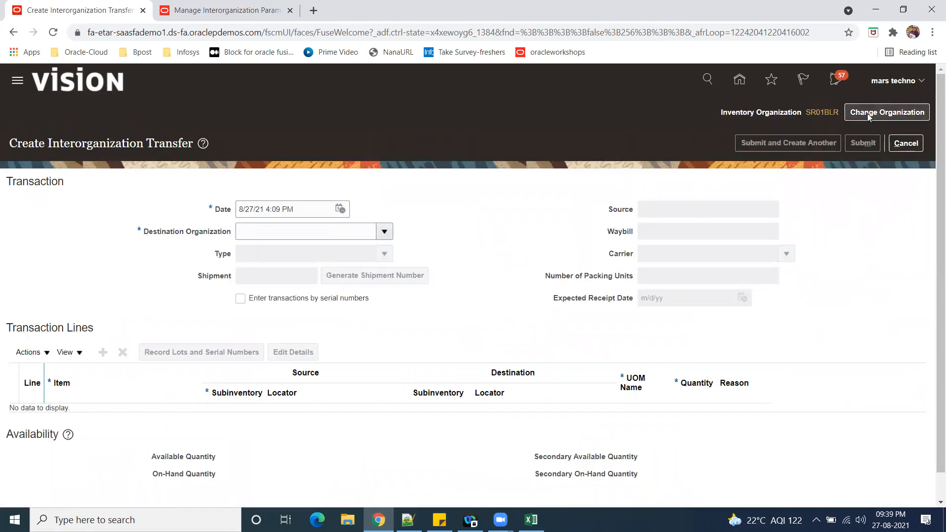
# - Search the organizations for SR01 and change the inventory organization to SR01HYD
pyautogui.click(867, 113)
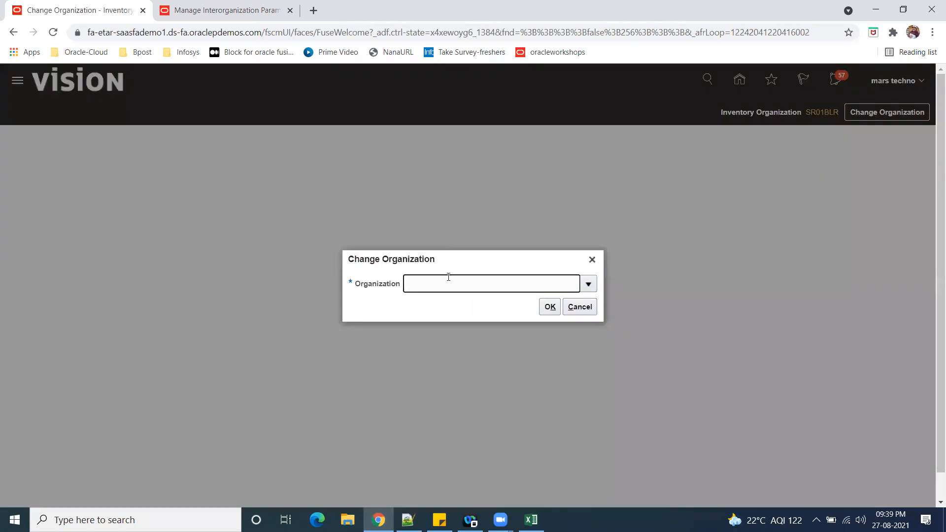
pyautogui.write('SR01')
pyautogui.press('Tab')
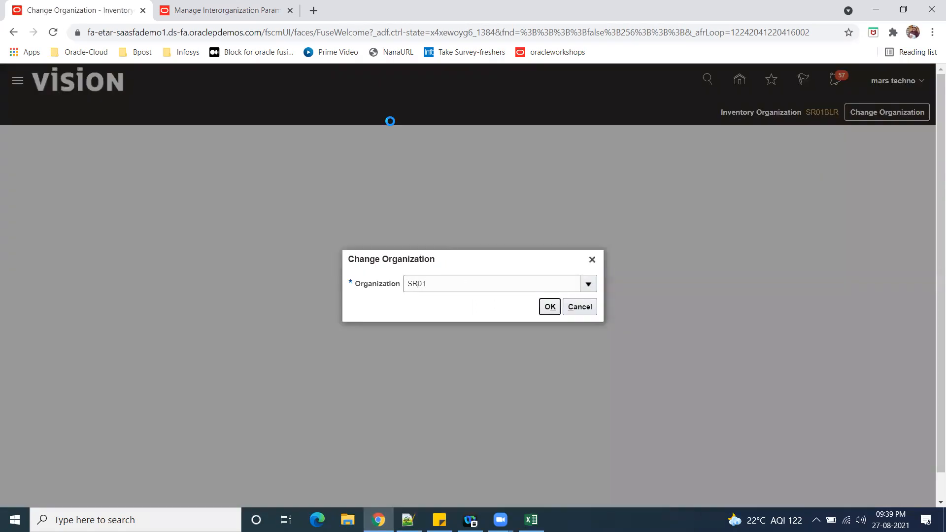
pyautogui.click(366, 339)
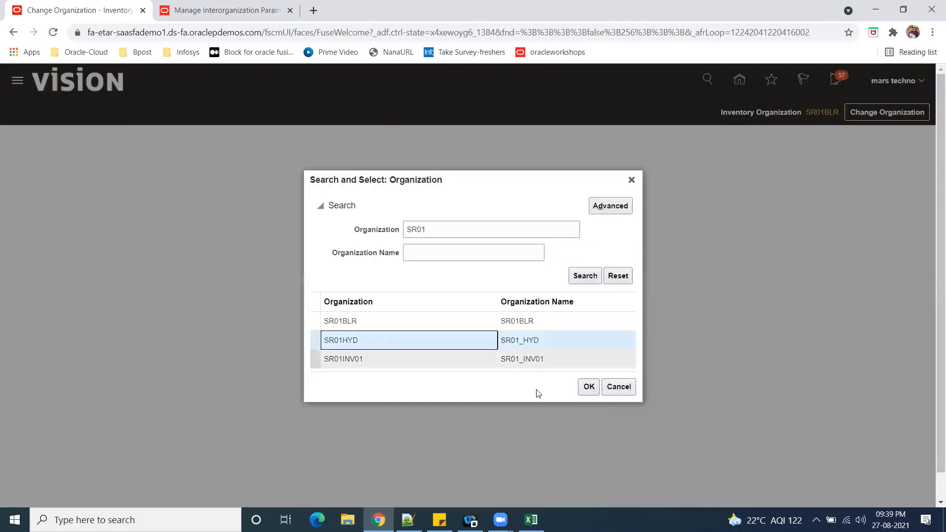
pyautogui.click(589, 387)
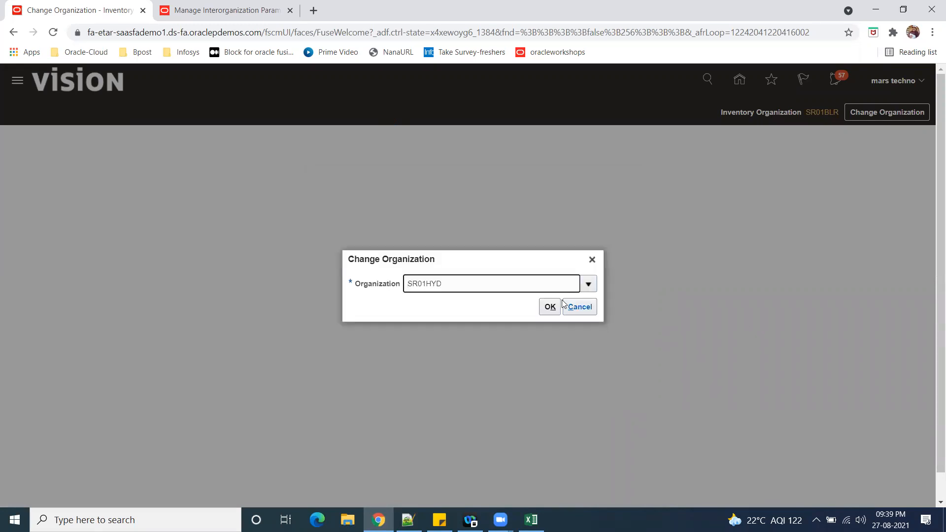
pyautogui.click(559, 311)
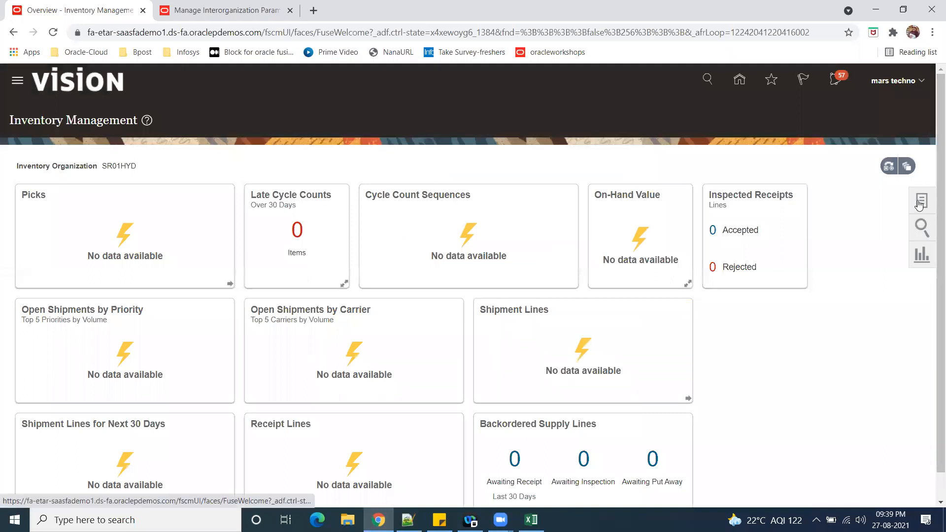
# - Reopen the Create Interorganization Transfer task and set the destination organization to SR01INV01
pyautogui.click(919, 202)
pyautogui.click(878, 185)
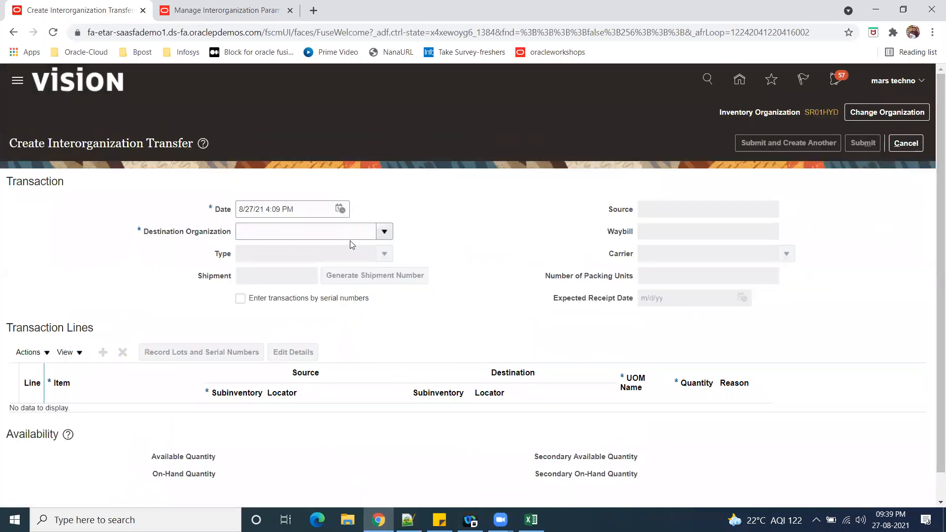
pyautogui.click(384, 231)
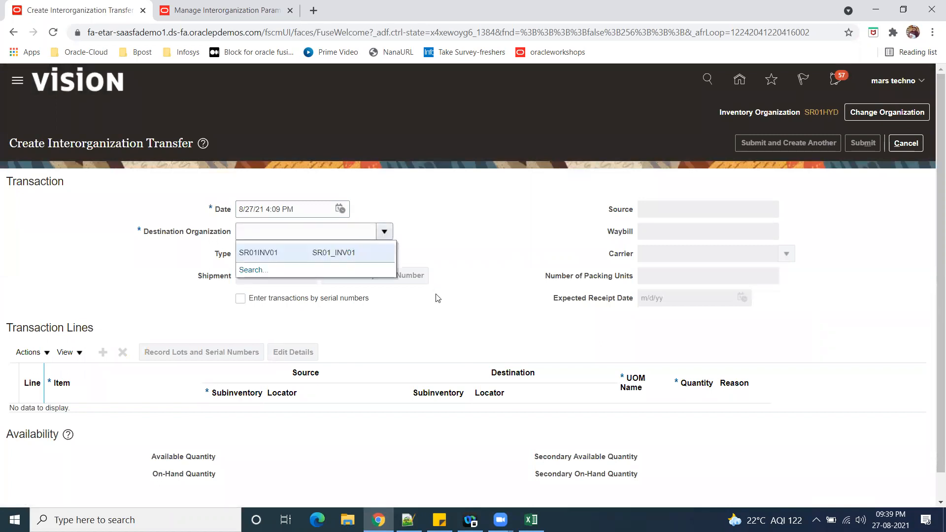
pyautogui.click(298, 253)
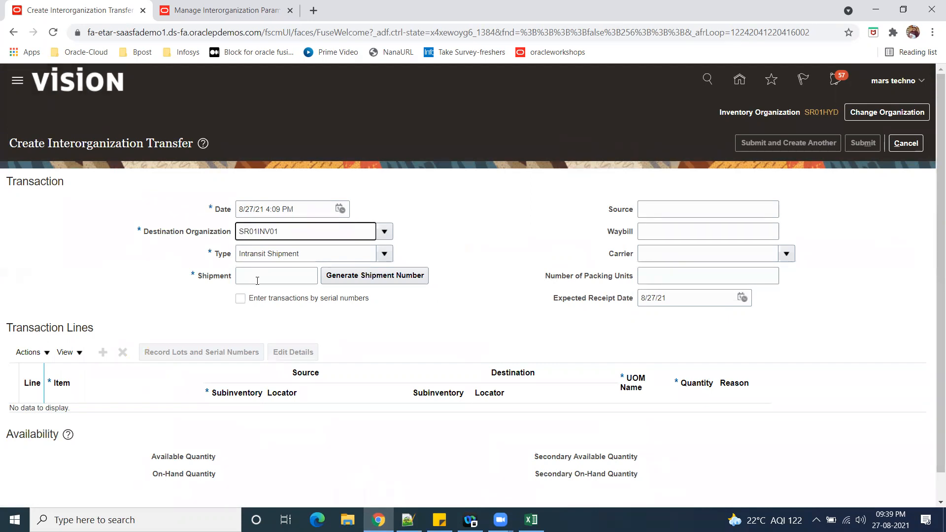
# - Generate a shipment number for the in-transit transfer and add a transaction line
pyautogui.moveTo(201, 276); pyautogui.dragTo(223, 279)
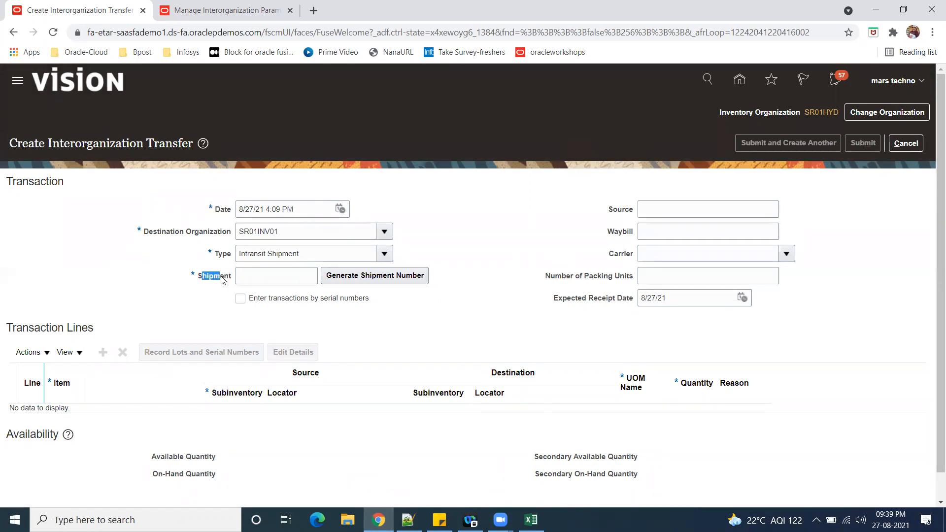
pyautogui.click(262, 269)
pyautogui.click(386, 280)
pyautogui.click(103, 352)
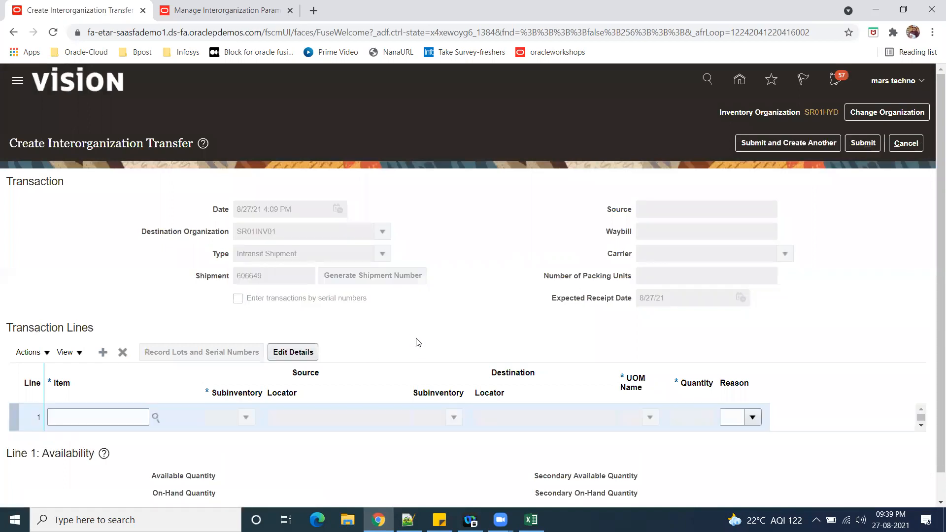
pyautogui.click(98, 417)
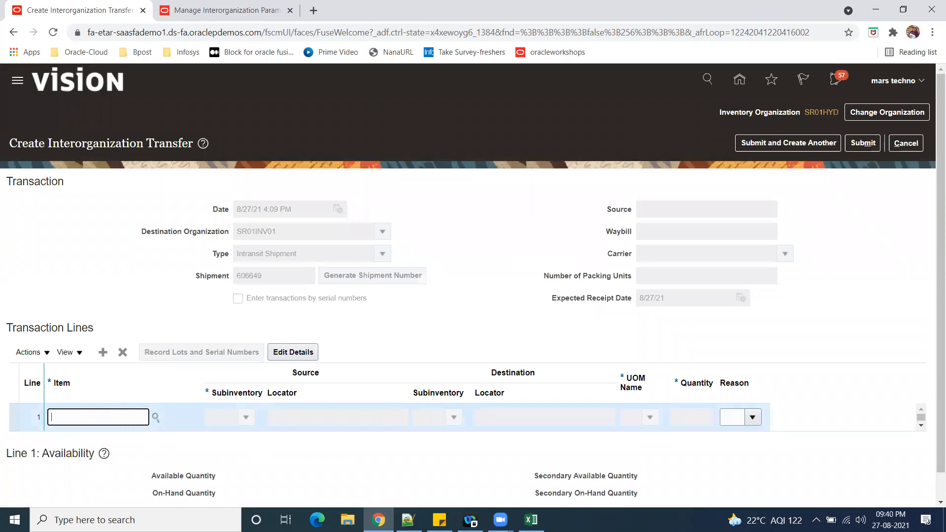
# - Switch to Notepad++, note shipment number 606649 below the SR01_Inter_org_100 entry, and return to the transfer in Chrome
pyautogui.click(408, 520)
pyautogui.press('End')
pyautogui.press('Return')
pyautogui.press('Return')
pyautogui.press('Return')
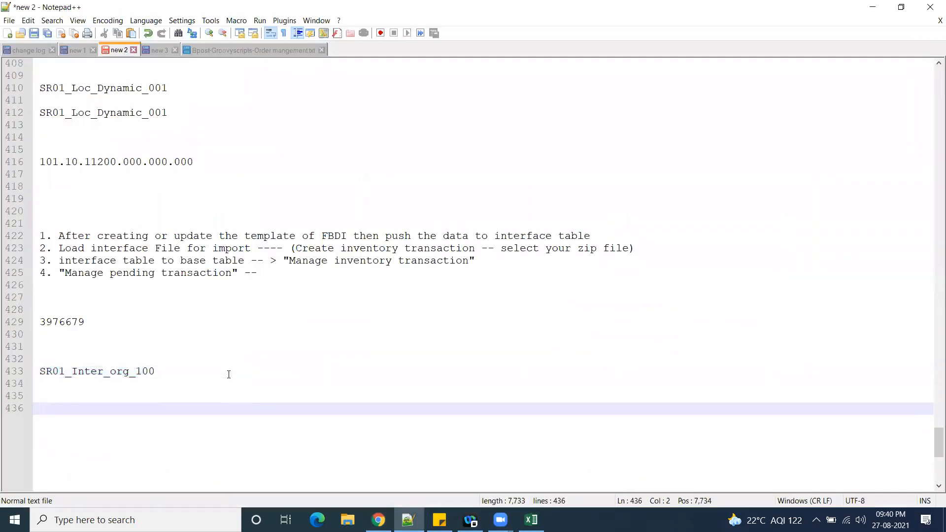
pyautogui.write('606649')
pyautogui.hotkey('alt', 'Tab')
# - Set the transaction line's item to SR01_Inter_org_100 and its source subinventory to SR01_ATP
pyautogui.write('SR01_Inter_org_100')
pyautogui.press('Tab')
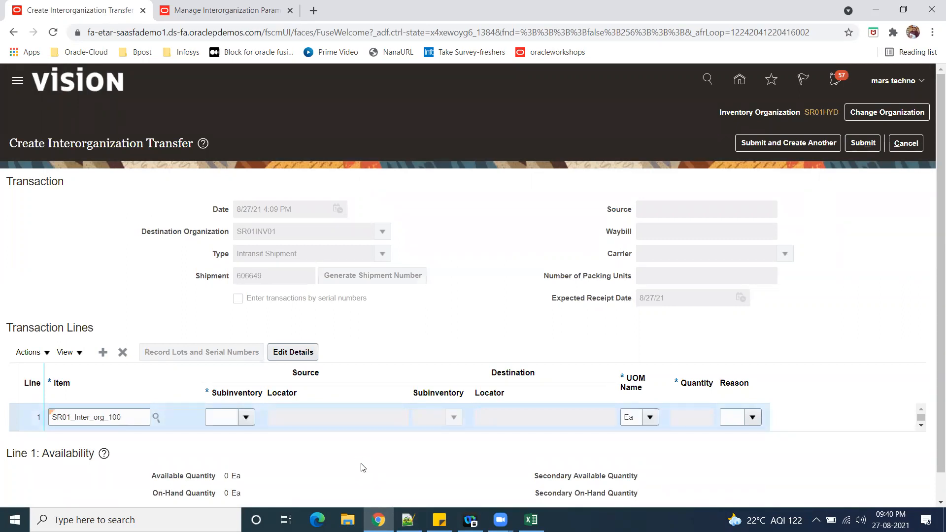
pyautogui.click(246, 419)
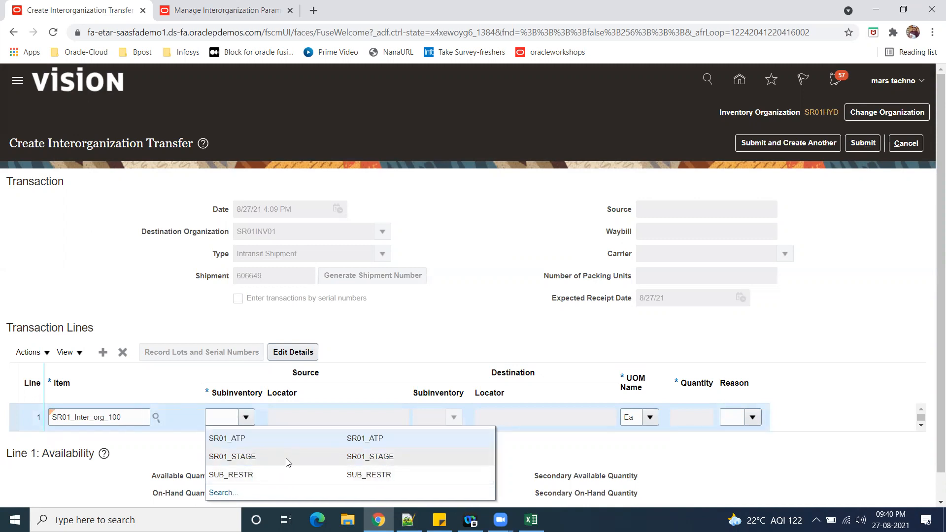
pyautogui.click(273, 438)
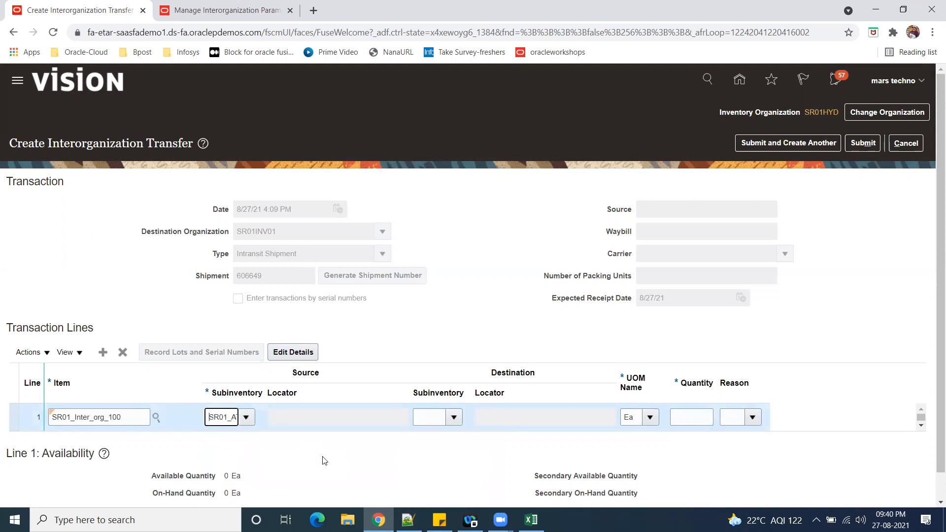
# - Leave the interorganization parameters page in the second browser session and search the setup tasks for "manage inventory"
pyautogui.click(207, 11)
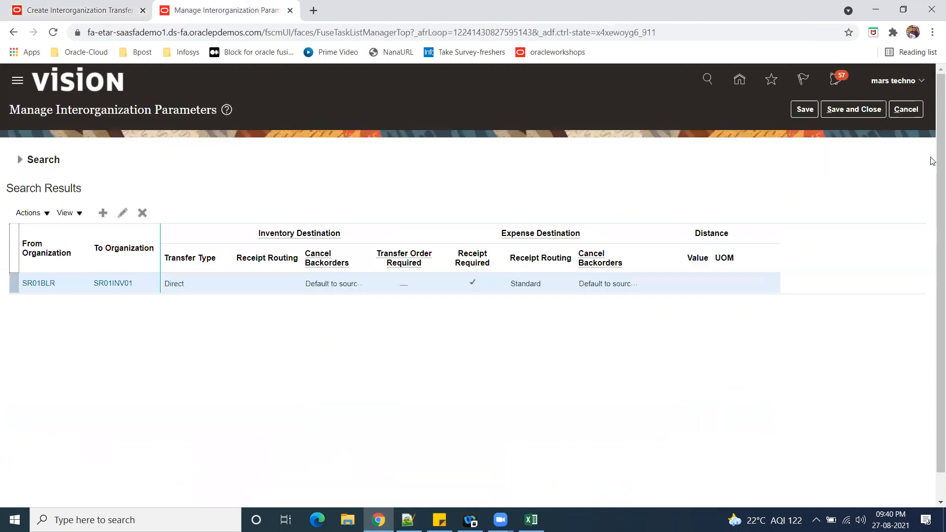
pyautogui.click(912, 111)
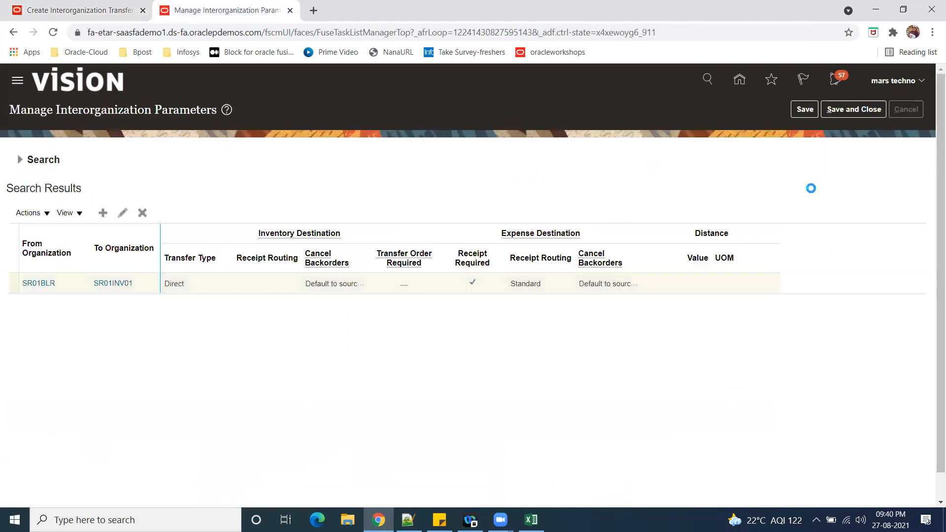
pyautogui.click(929, 205)
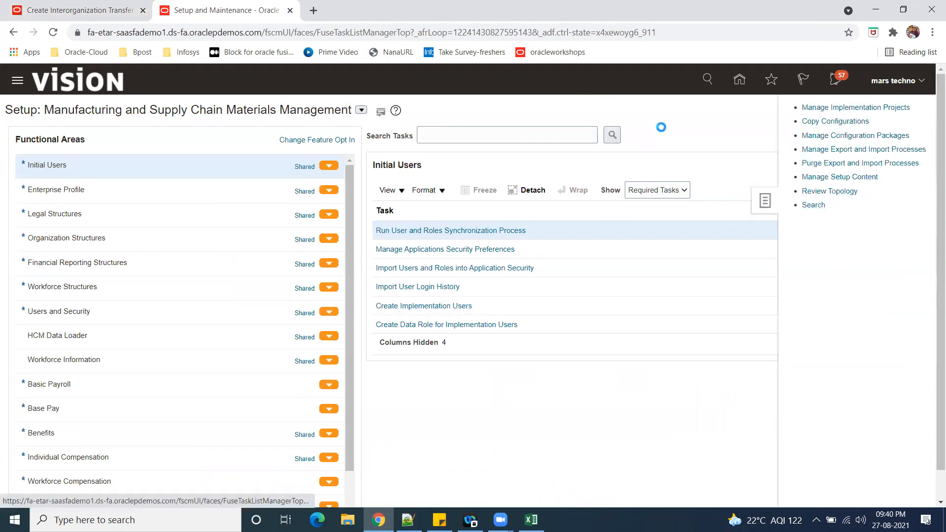
pyautogui.click(207, 138)
pyautogui.write('mANAGE INVENTORY')
pyautogui.press('Return')
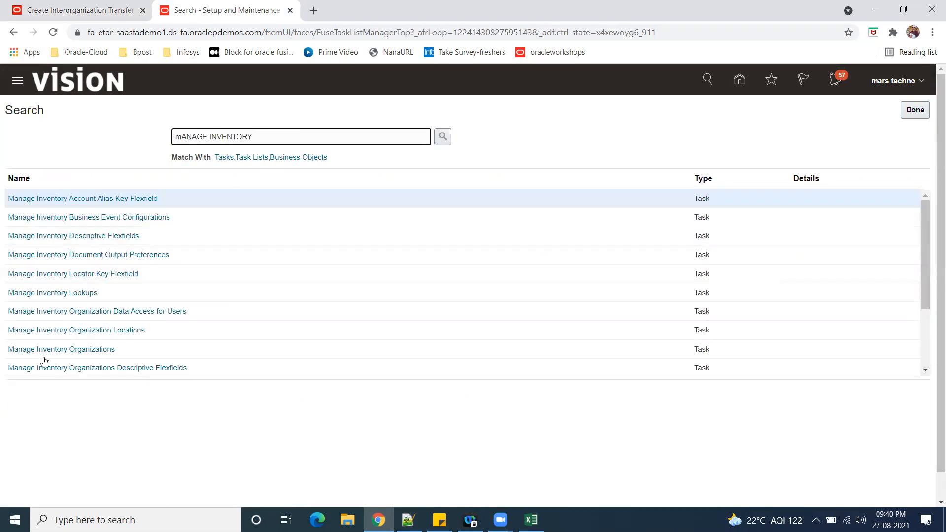
# - Open the Manage Inventory Organizations task and choose SR01HYD as the organization to search for
pyautogui.click(60, 348)
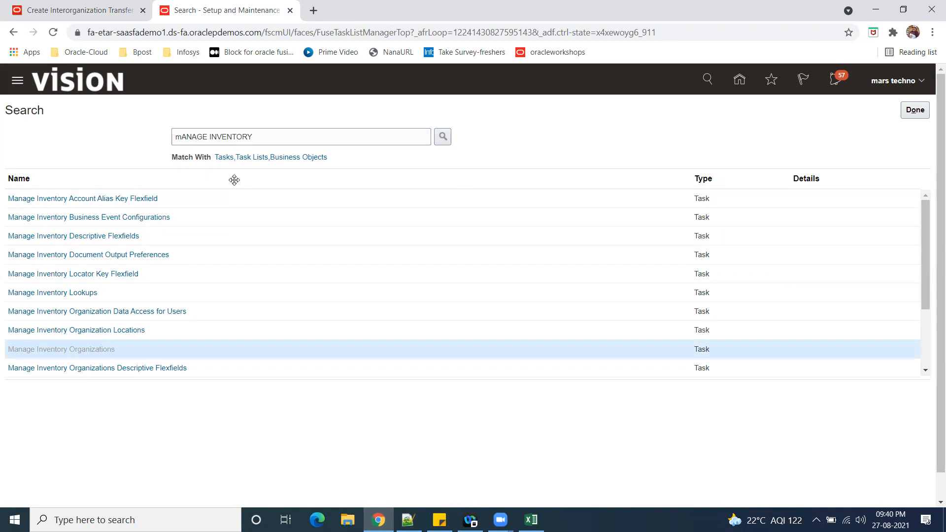
pyautogui.click(186, 179)
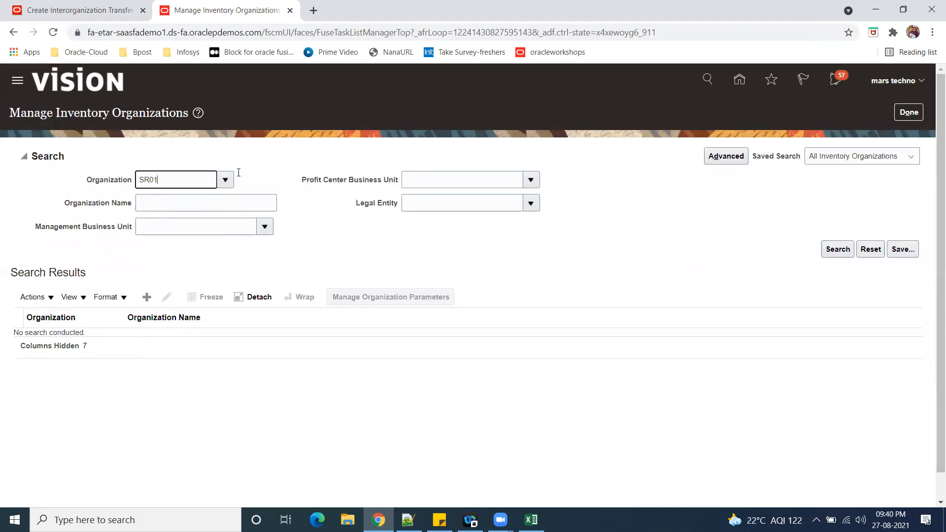
pyautogui.press('Tab')
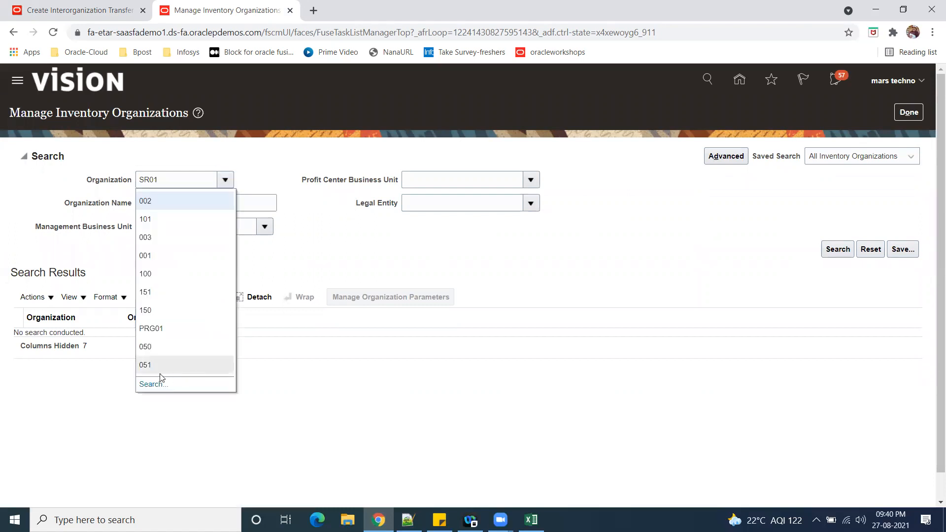
pyautogui.click(152, 386)
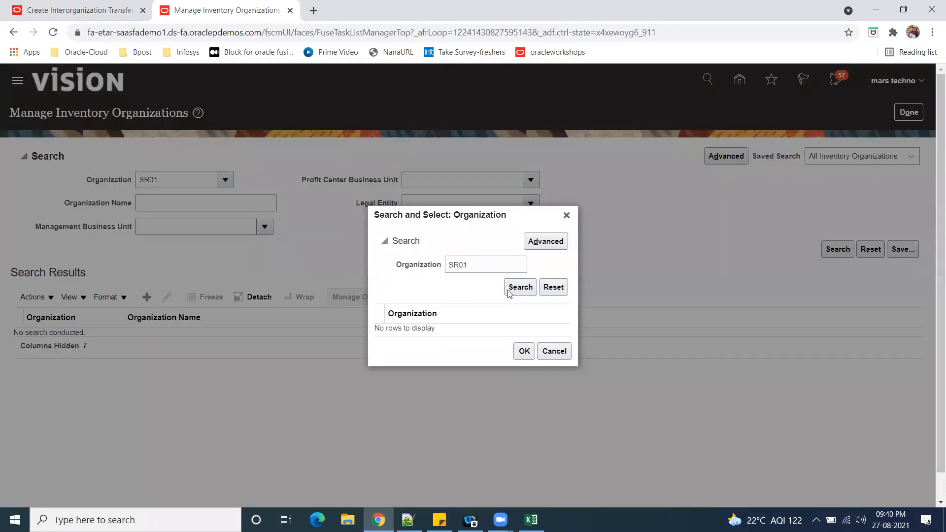
pyautogui.click(422, 326)
pyautogui.click(524, 375)
# - Run the organization search and open the inventory organization parameters of SR01_HYD to examine its negative balance settings
pyautogui.click(837, 249)
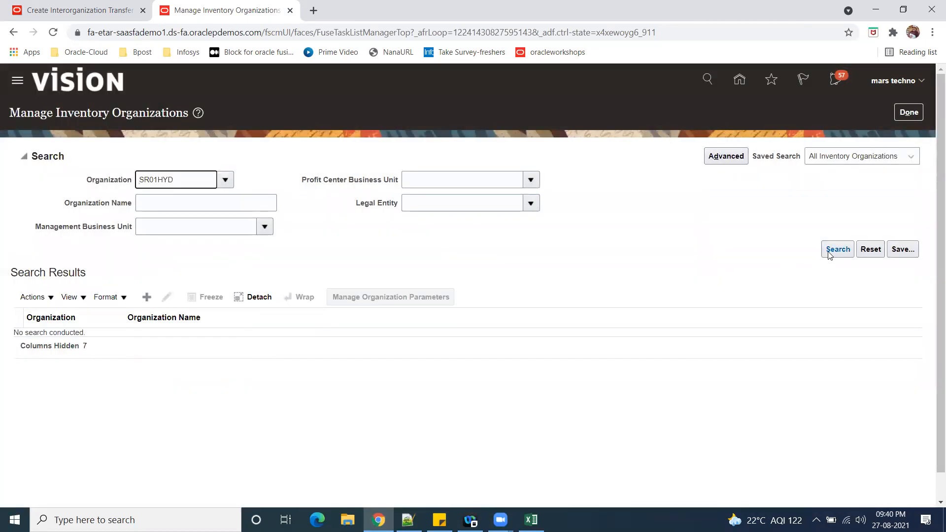
pyautogui.click(166, 206)
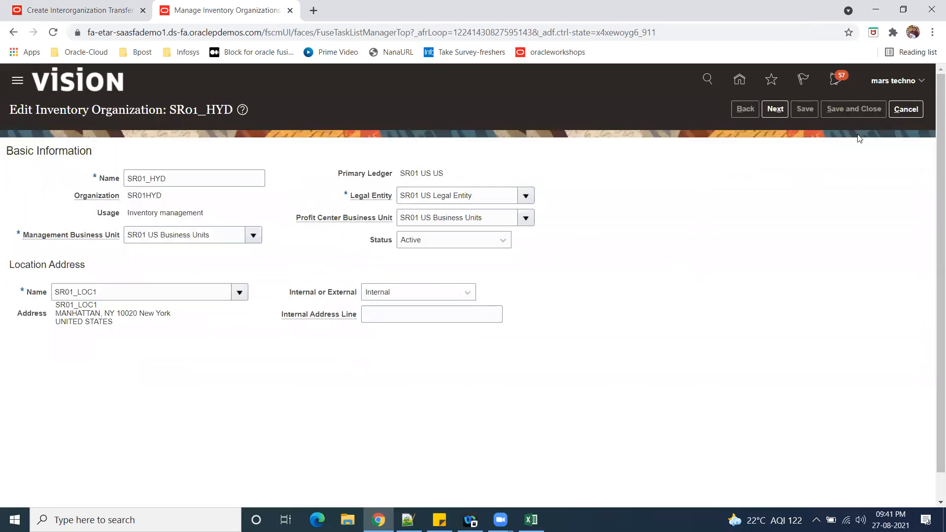
pyautogui.click(775, 109)
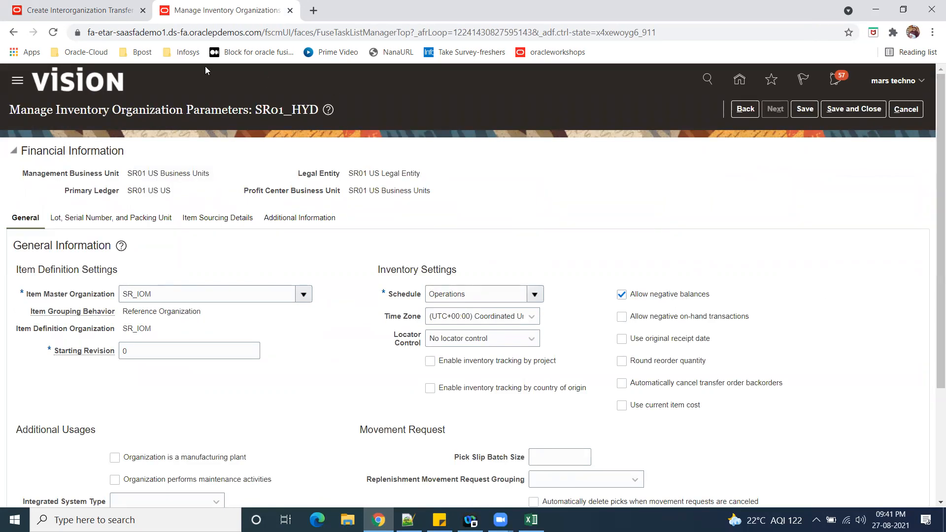
# - Return to the interorganization transfer and set the line's destination subinventory to SR01_STLOC and destination locator to 01-11-23
pyautogui.click(61, 5)
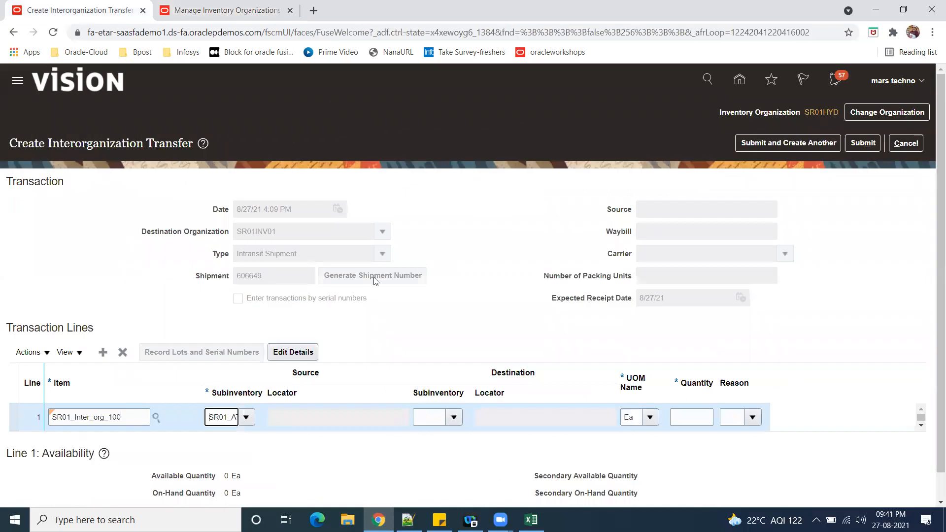
pyautogui.click(454, 417)
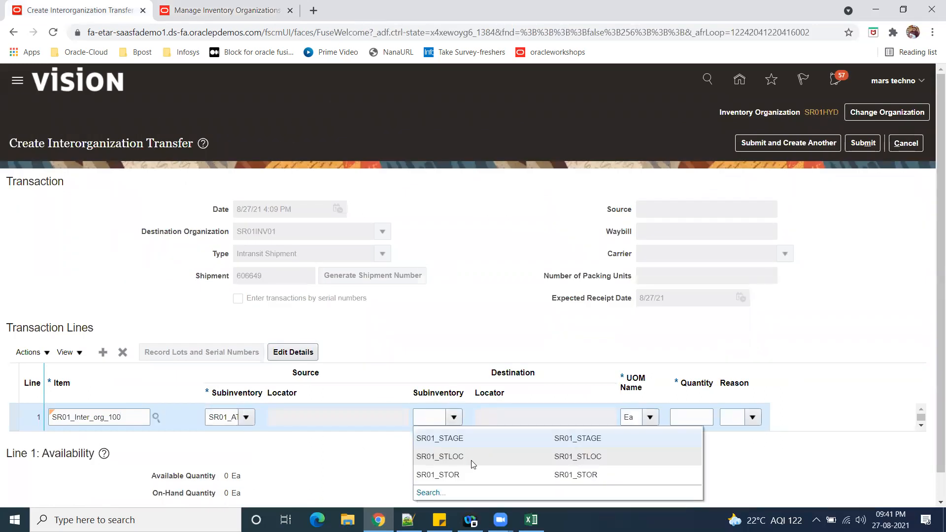
pyautogui.click(463, 456)
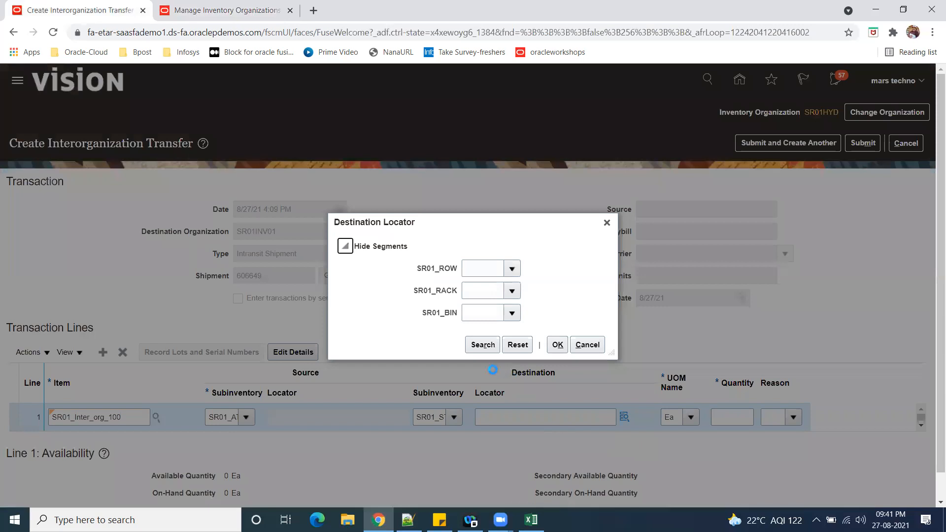
pyautogui.click(477, 345)
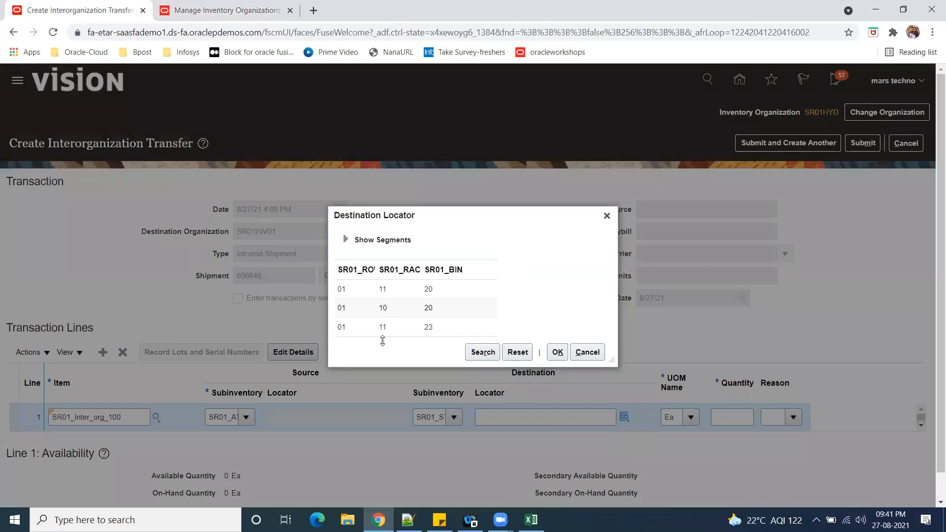
pyautogui.click(384, 327)
pyautogui.click(557, 352)
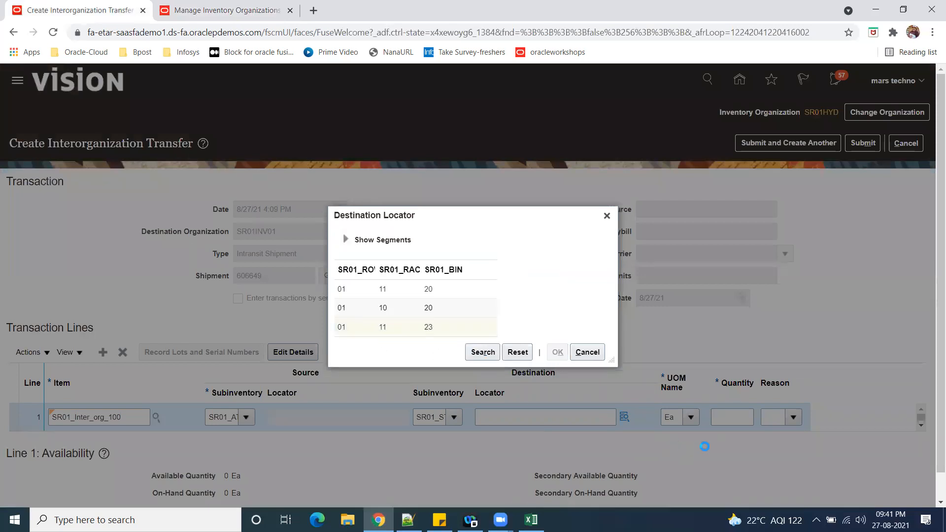
# - Set the line quantity to 230, continue despite the available-quantity warning, and submit the interorganization transfer
pyautogui.write('230')
pyautogui.press('Tab')
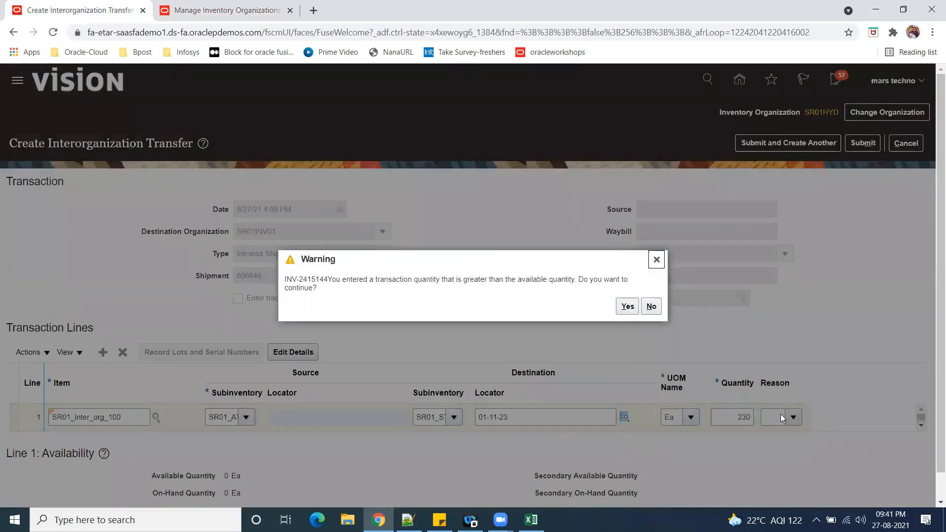
pyautogui.click(627, 306)
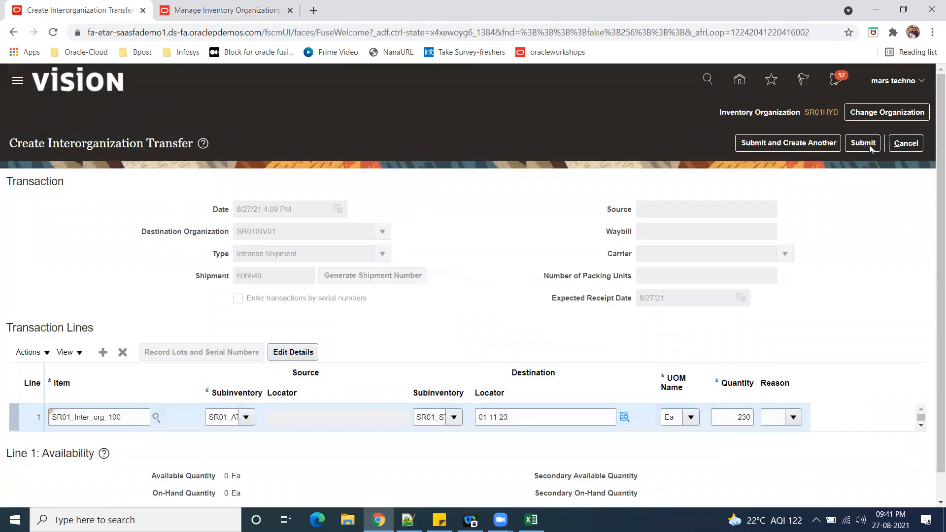
pyautogui.click(870, 149)
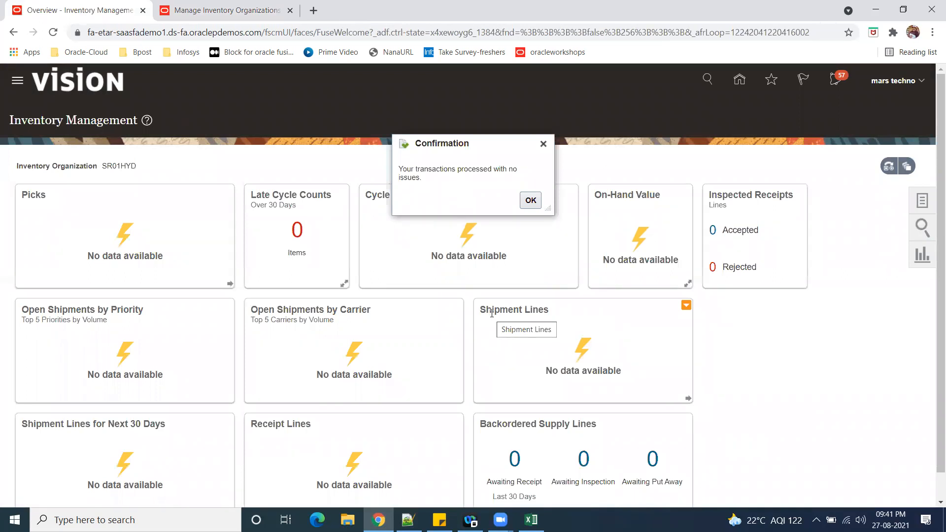
pyautogui.click(531, 200)
# - Change the working inventory organization to SR01INV01
pyautogui.click(924, 203)
pyautogui.click(870, 139)
pyautogui.click(868, 109)
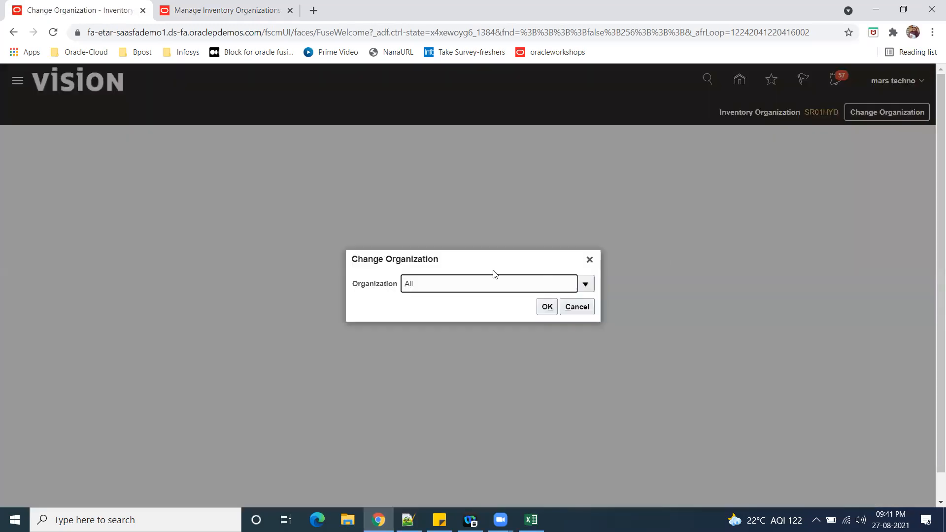
pyautogui.write('SR01')
pyautogui.press('Tab')
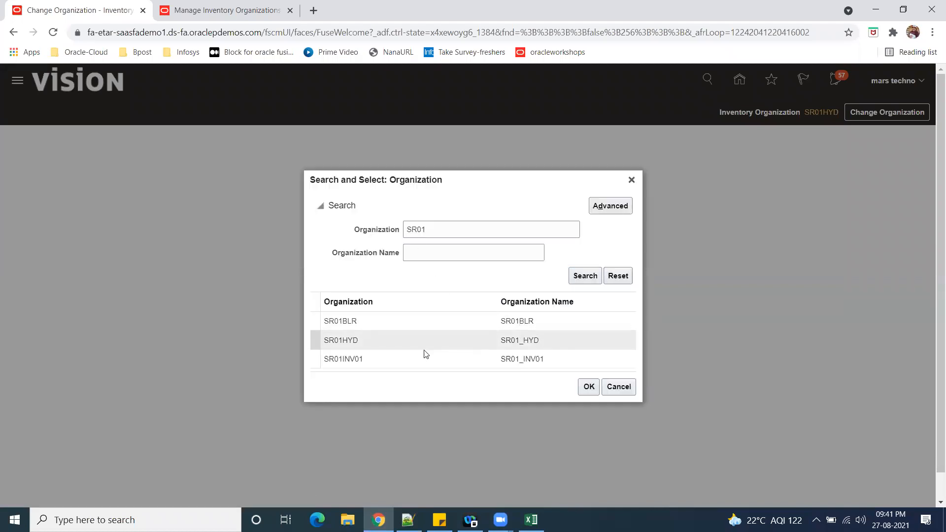
pyautogui.click(394, 358)
pyautogui.click(587, 389)
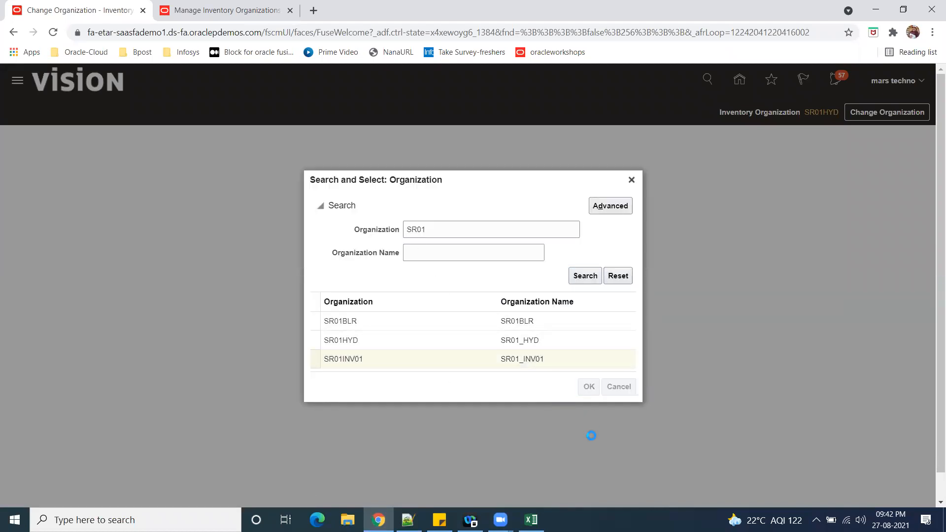
pyautogui.click(545, 307)
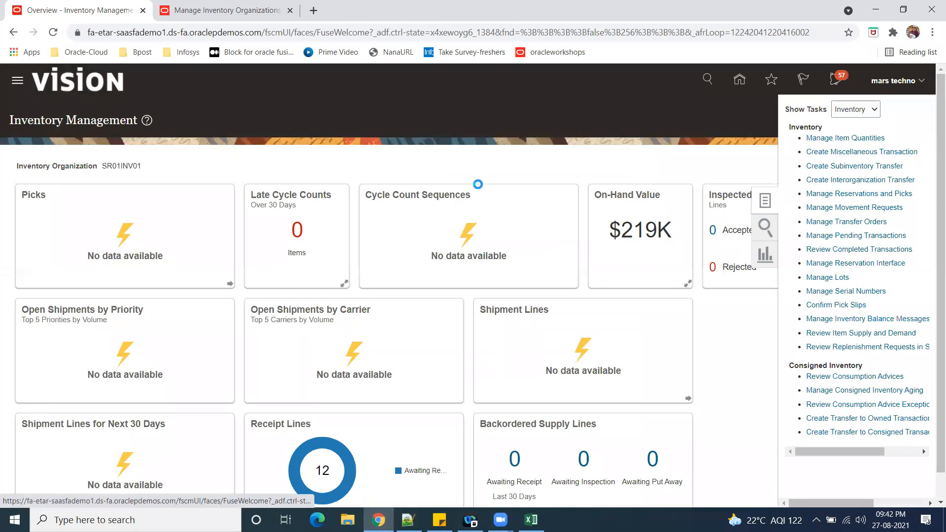
# - Search the item quantities of SR01INV01 for SR01_Inter_org_100, check its on-hand quantity, and leave the page
pyautogui.write('SR01_Inter_org_100')
pyautogui.click(737, 312)
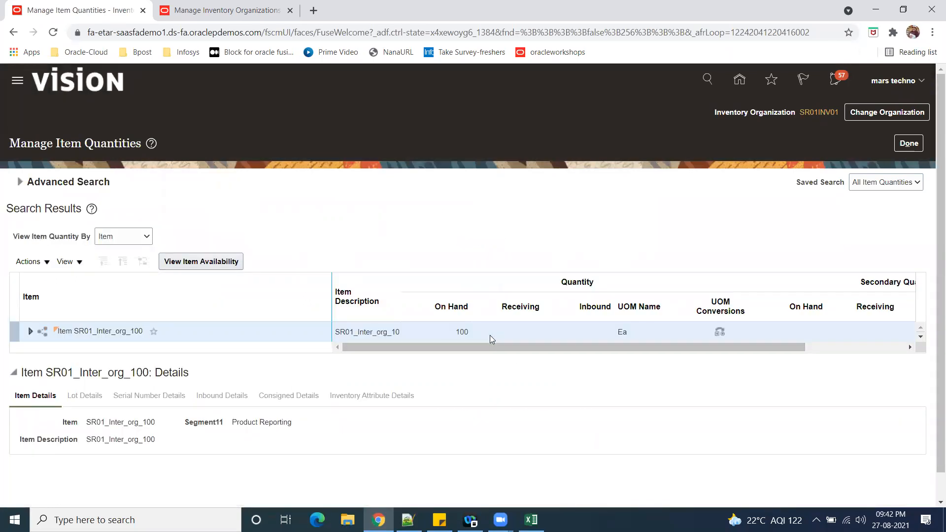
pyautogui.click(904, 146)
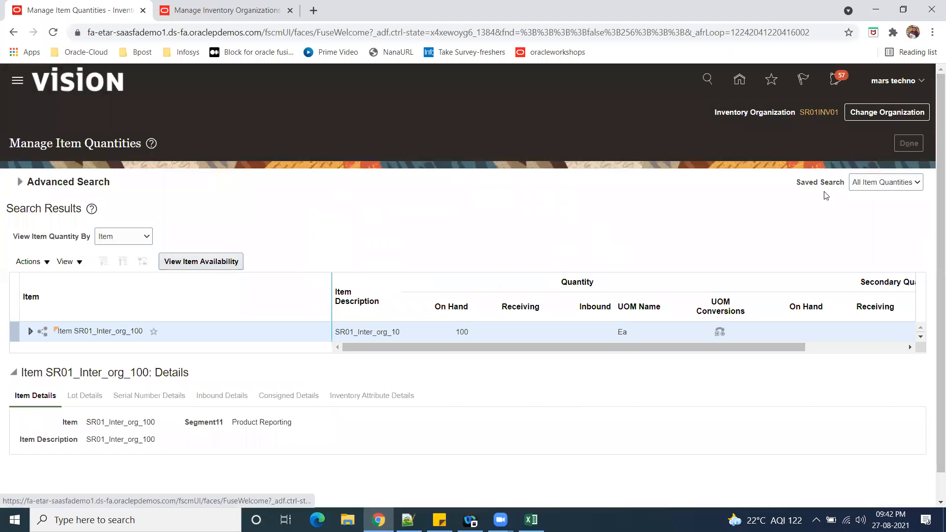
# - Show the receipt tasks in Inventory Management and open Receive Expected Shipments
pyautogui.click(922, 201)
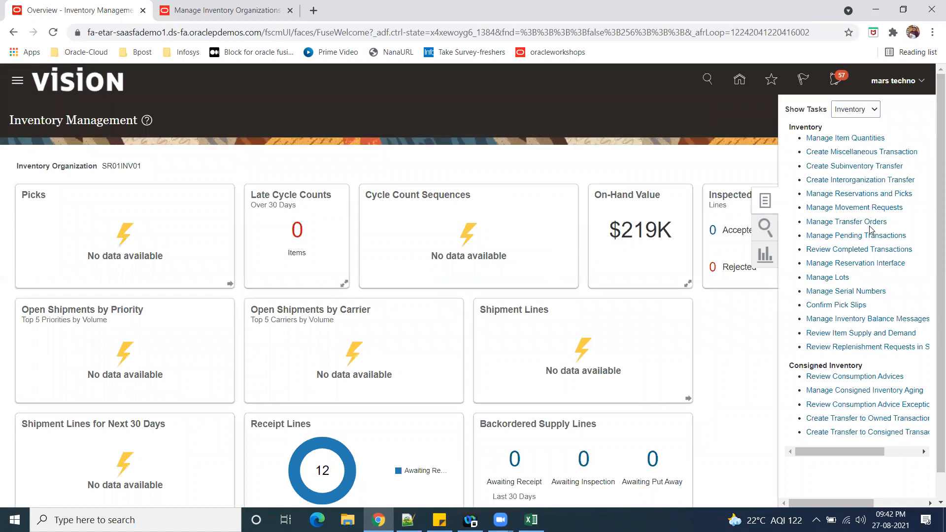
pyautogui.click(867, 110)
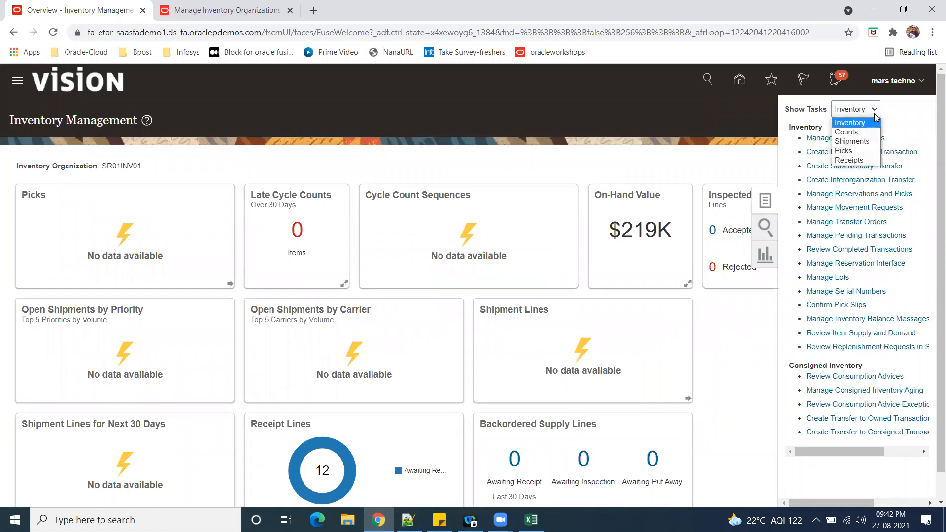
pyautogui.click(866, 160)
pyautogui.click(869, 139)
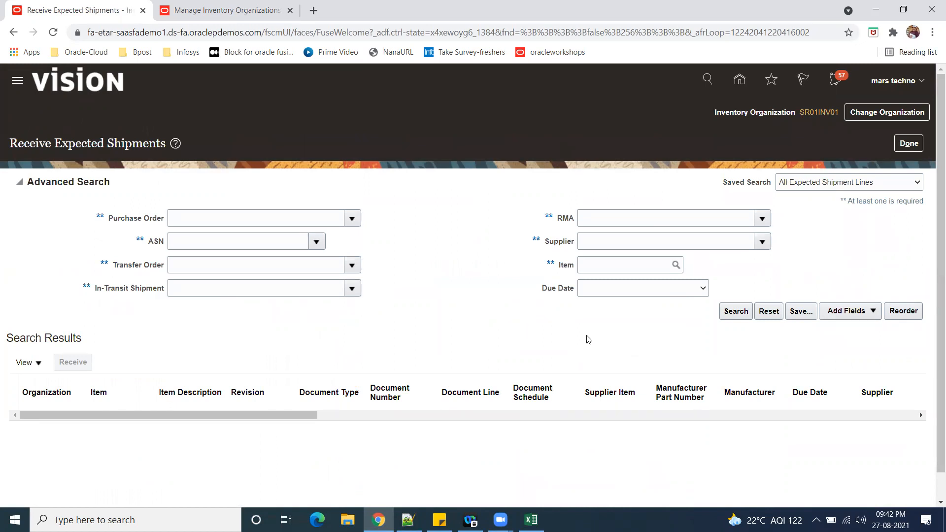
pyautogui.click(200, 269)
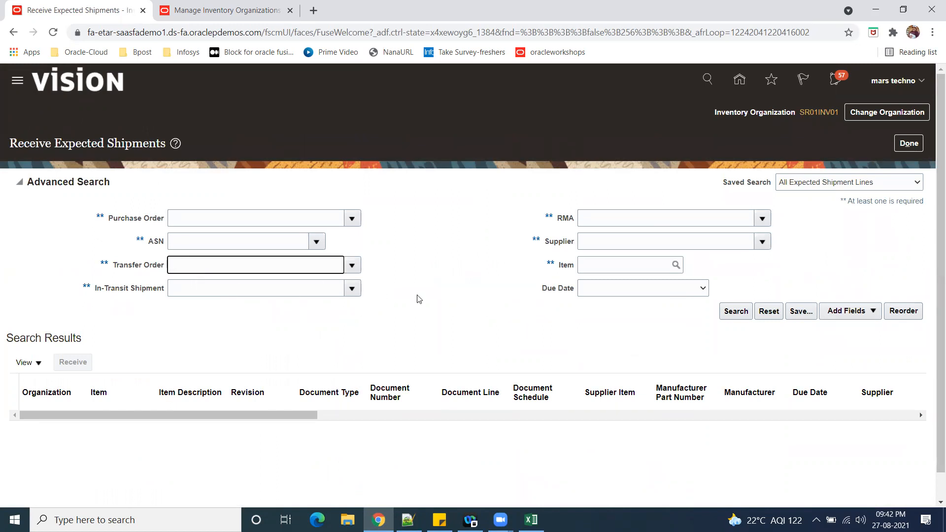
pyautogui.click(225, 293)
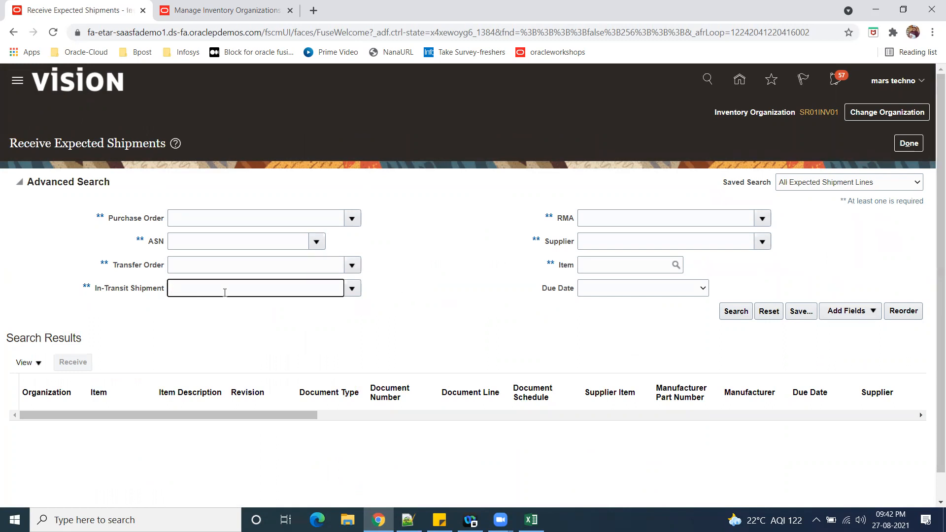
pyautogui.write('SR01_Inter_org_100')
pyautogui.hotkey('ctrl', 'a')
pyautogui.press('BackSpace')
# - Switch to Notepad++, copy shipment number 606649, and return to Receive Expected Shipments in Chrome
pyautogui.click(409, 520)
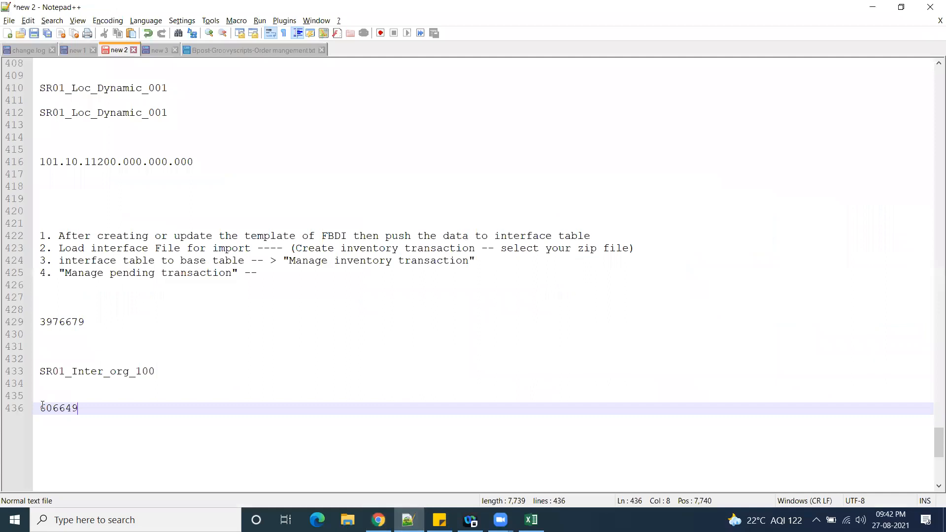
pyautogui.doubleClick(58, 410)
pyautogui.hotkey('ctrl', 'c')
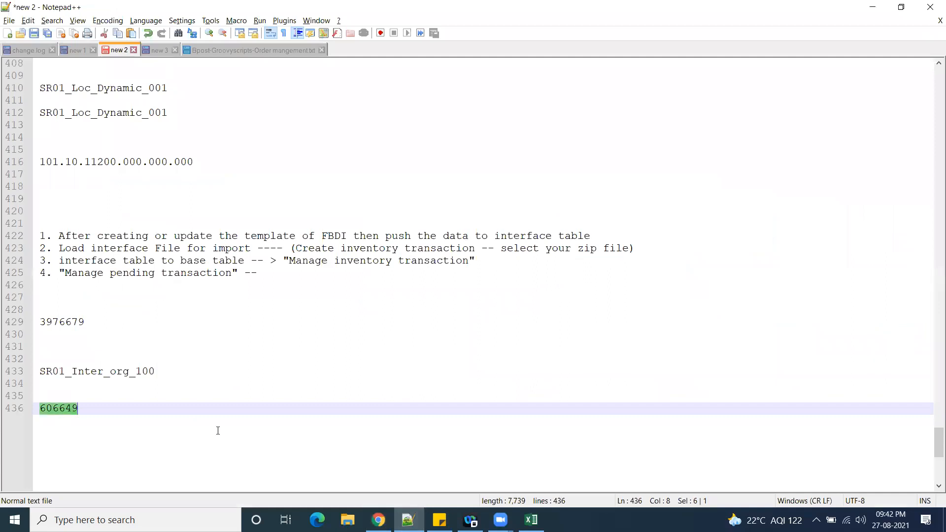
pyautogui.hotkey('alt', 'Tab')
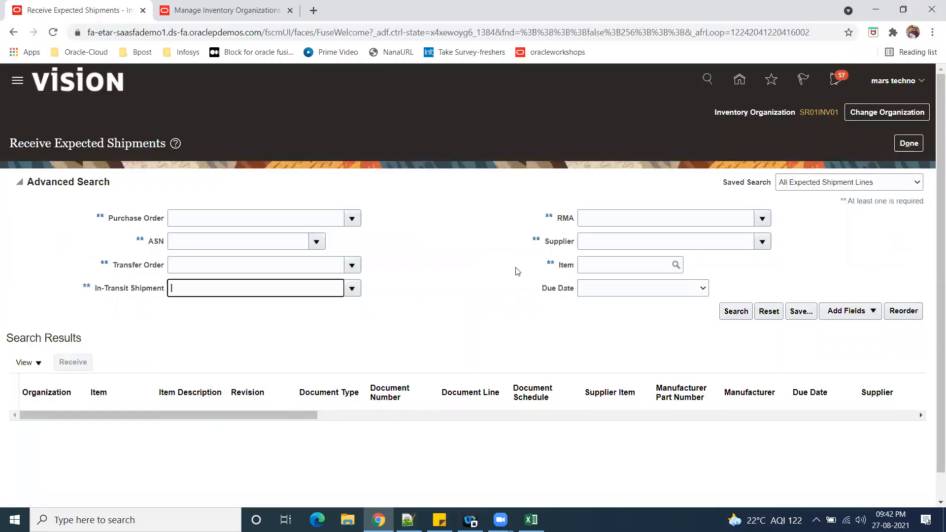
# - Select 606649 as the in-transit shipment and search for its expected shipment lines
pyautogui.hotkey('ctrl', 'v')
pyautogui.press('Tab')
pyautogui.click(359, 290)
pyautogui.click(183, 326)
pyautogui.click(613, 301)
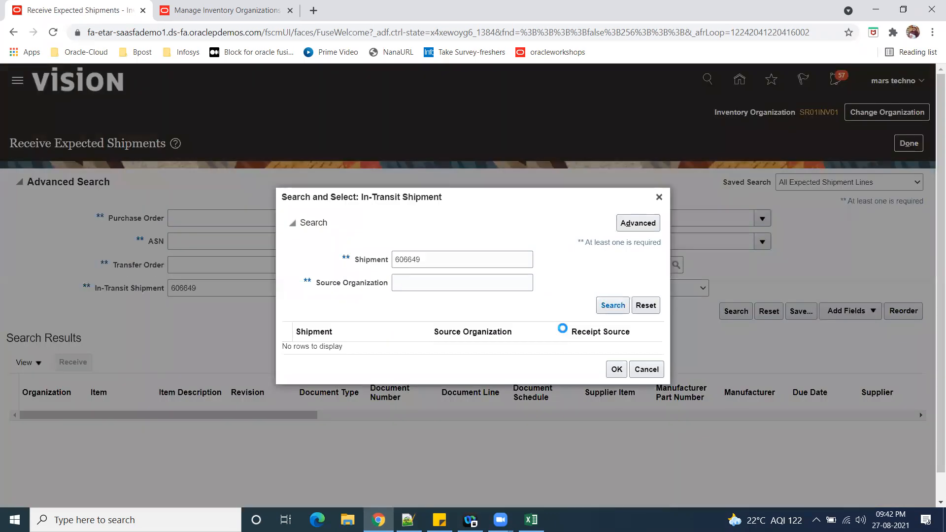
pyautogui.click(490, 348)
pyautogui.click(616, 373)
pyautogui.click(736, 311)
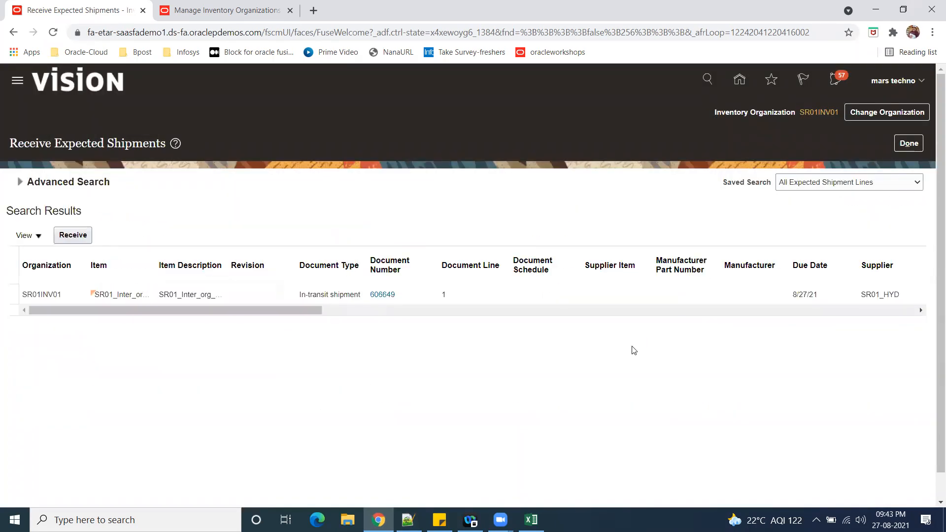
# - Start receiving the in-transit line for SR01_Inter_org_100 and set its receipt quantity to 230
pyautogui.click(538, 298)
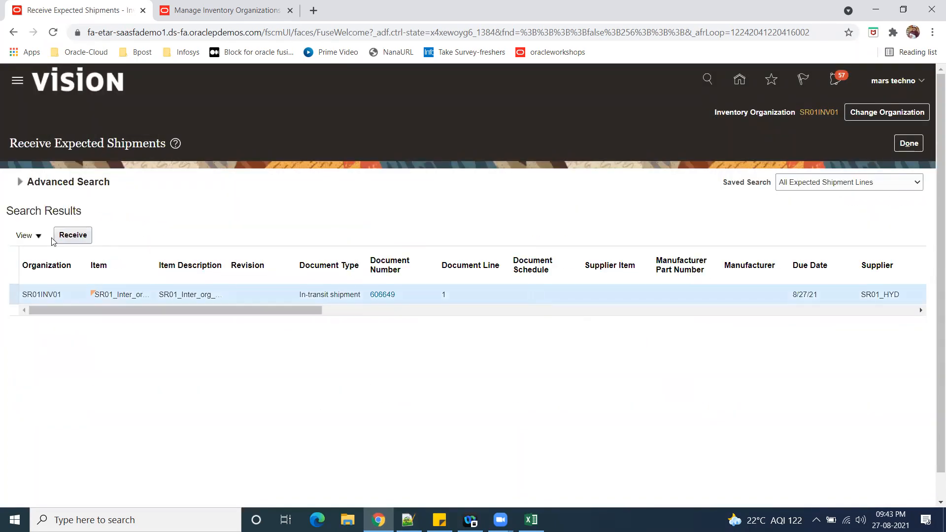
pyautogui.click(71, 235)
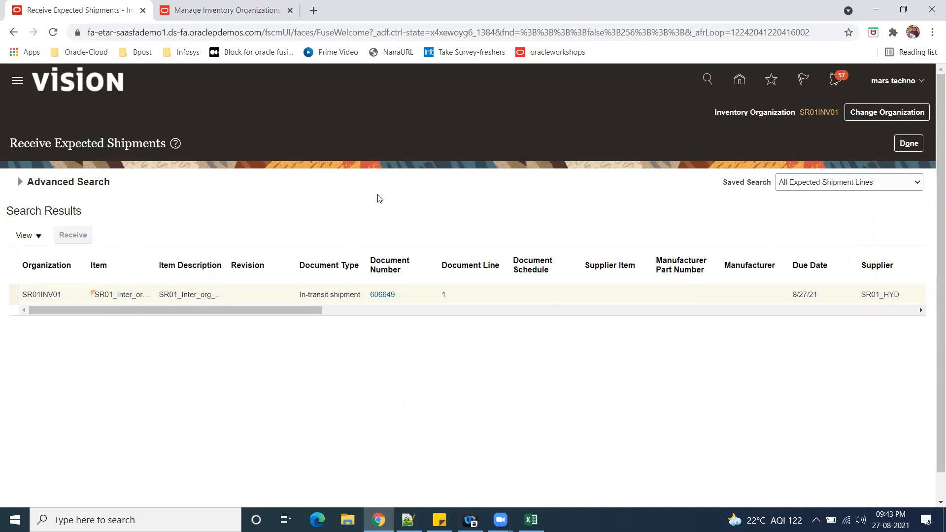
pyautogui.click(266, 243)
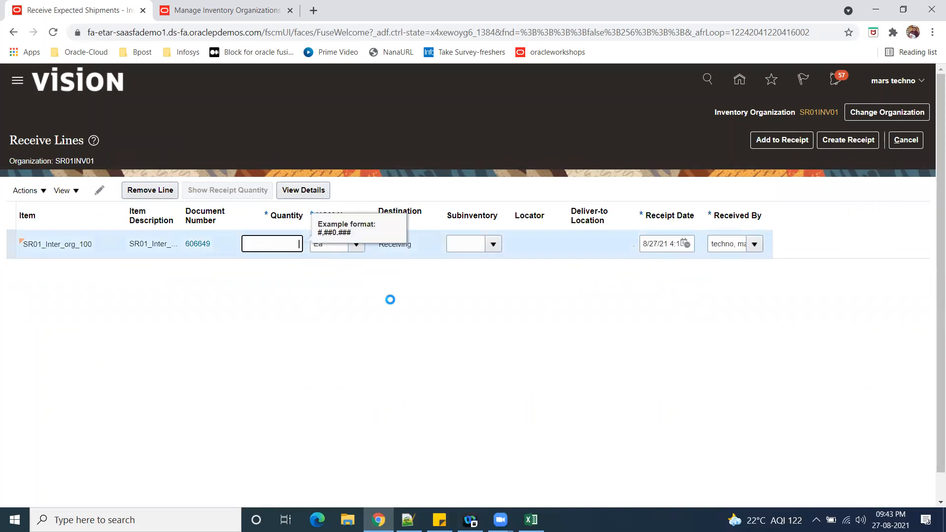
pyautogui.write('230')
pyautogui.press('Tab')
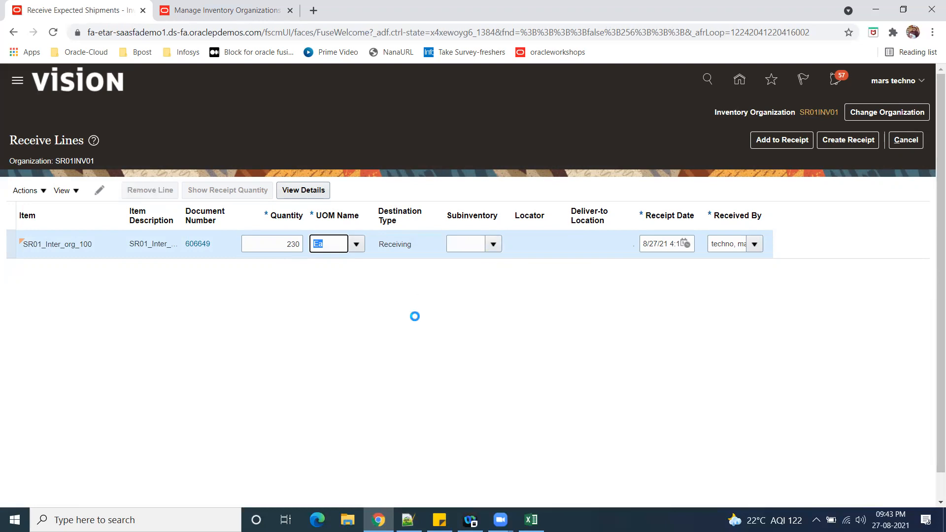
# - Set the receipt line's subinventory to SR01_RECE, create and submit the receipt, and acknowledge the confirmation
pyautogui.click(493, 244)
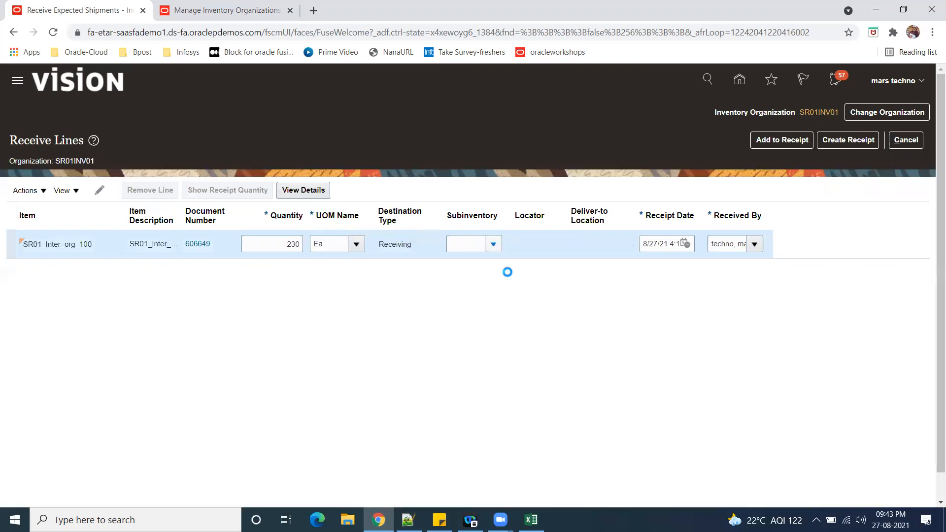
pyautogui.click(496, 268)
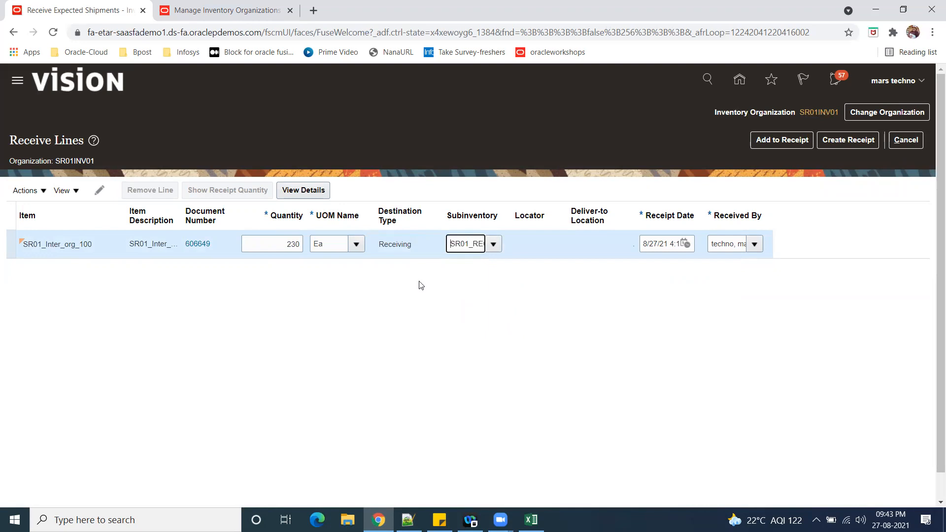
pyautogui.click(867, 140)
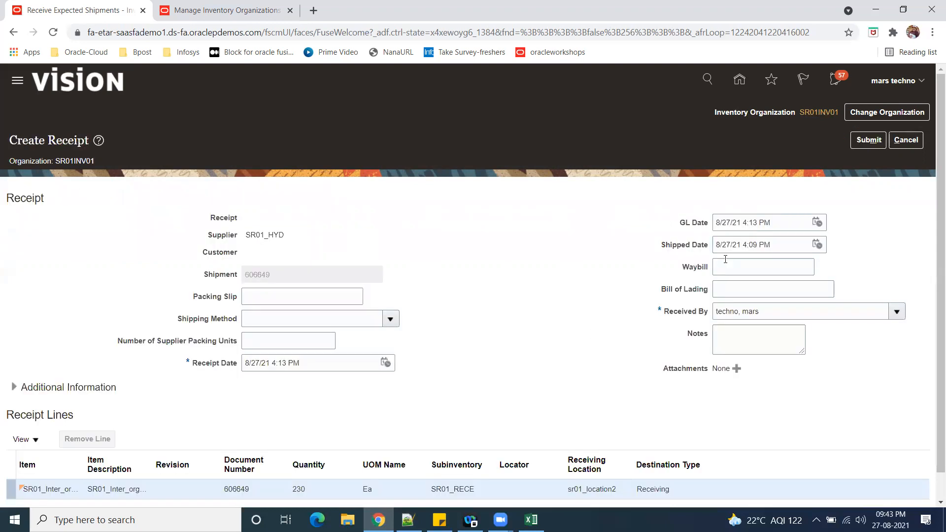
pyautogui.click(868, 140)
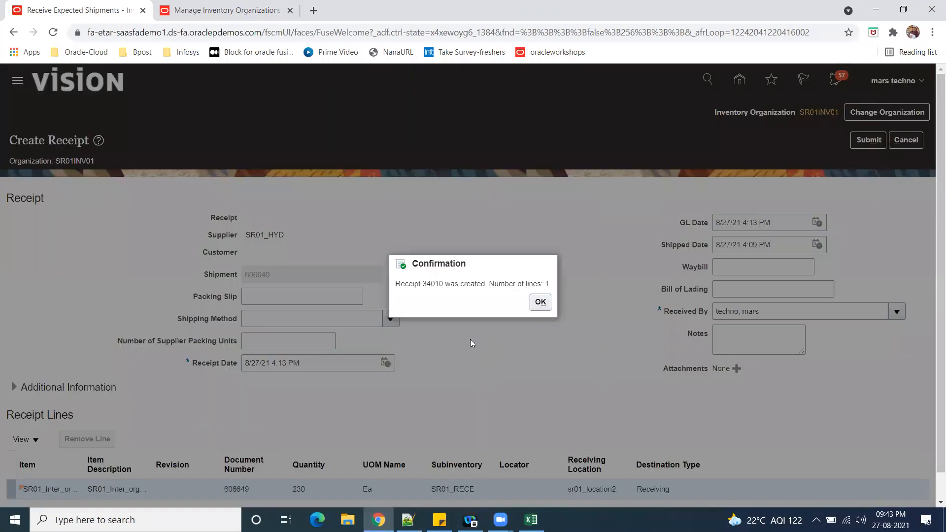
pyautogui.doubleClick(432, 283)
pyautogui.click(540, 302)
# - Return to Inventory Management, open Put Away Receipts, and search for receipt 34010
pyautogui.click(909, 143)
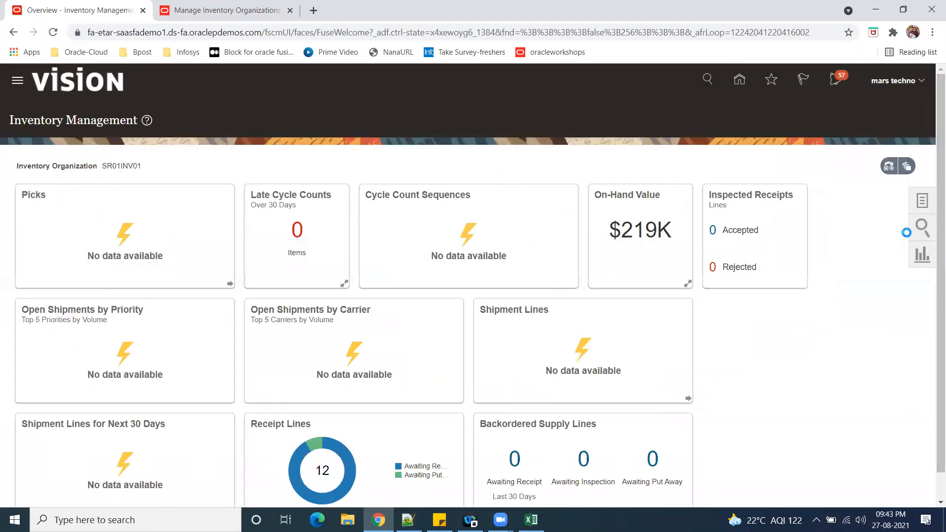
pyautogui.click(924, 202)
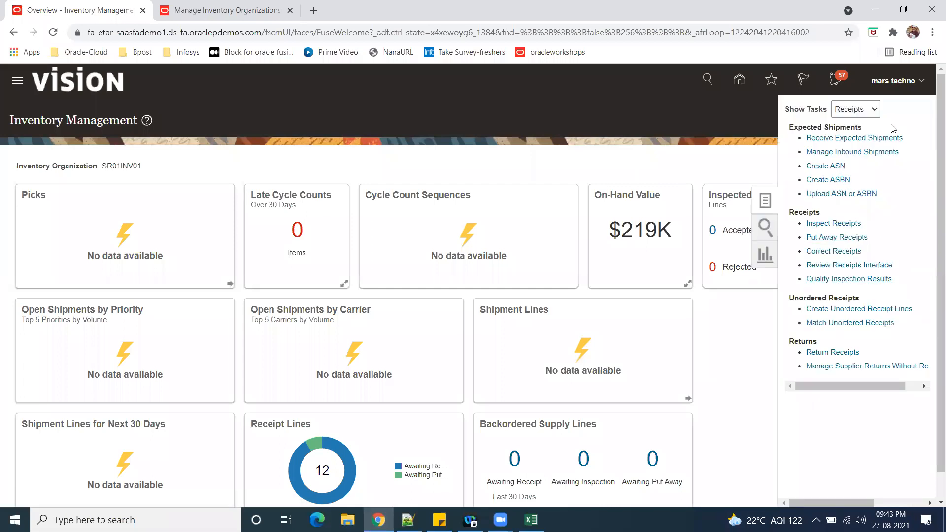
pyautogui.click(843, 238)
pyautogui.click(230, 220)
pyautogui.write('34010')
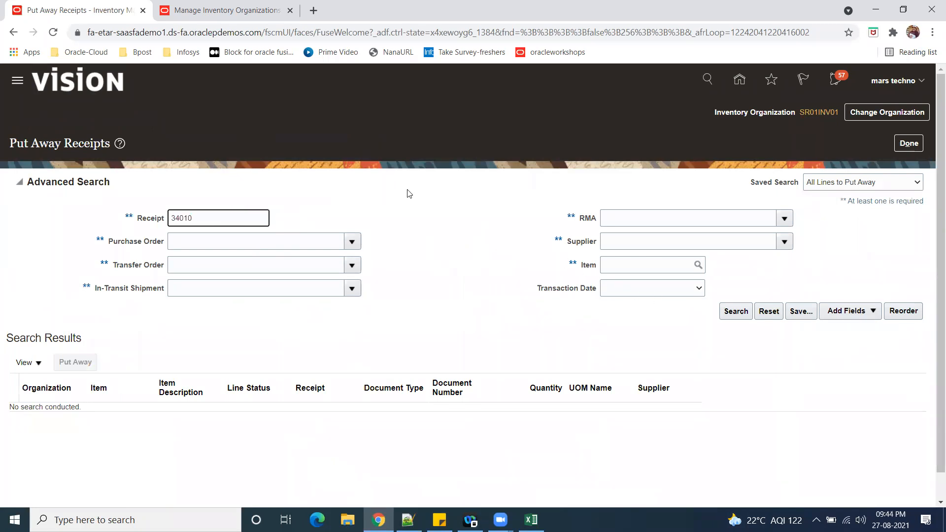
pyautogui.click(735, 312)
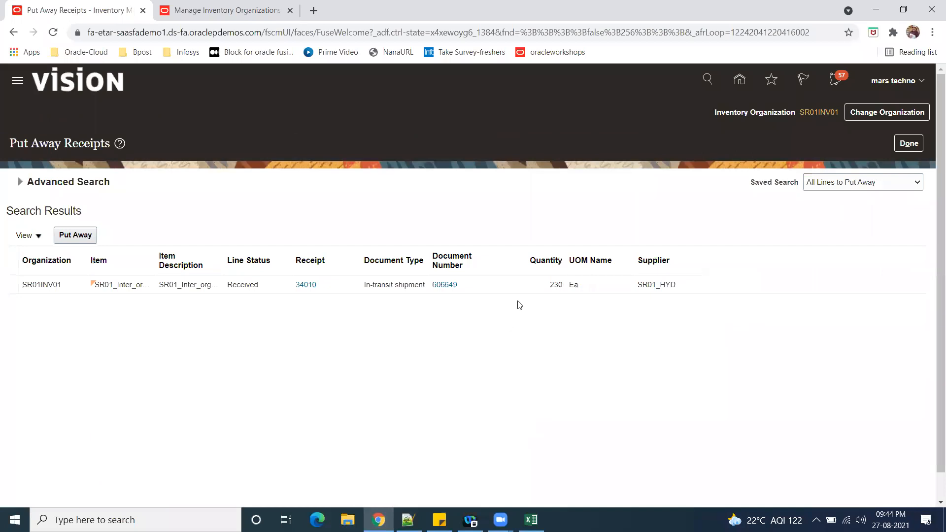
# - Put away the received SR01_Inter_org_100 line, submit the transaction, and close Put Away Receipts
pyautogui.click(506, 284)
pyautogui.click(66, 239)
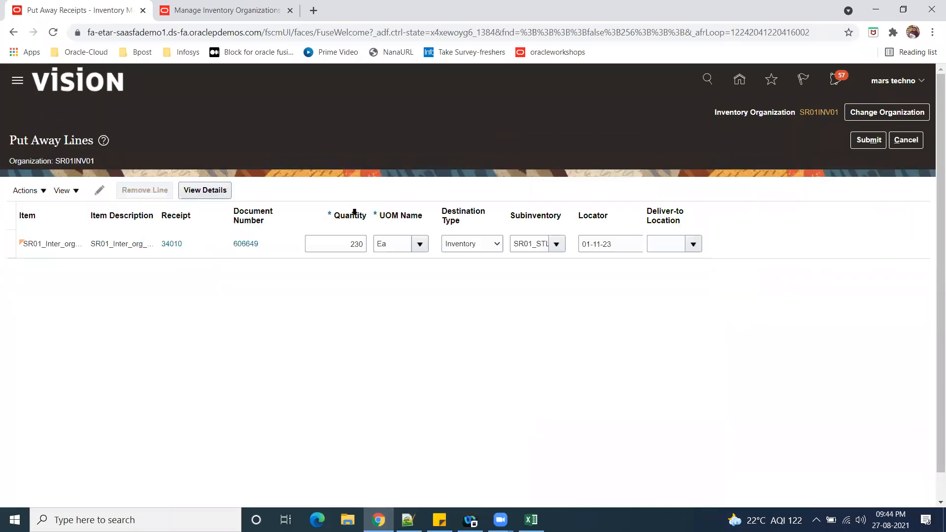
pyautogui.click(871, 142)
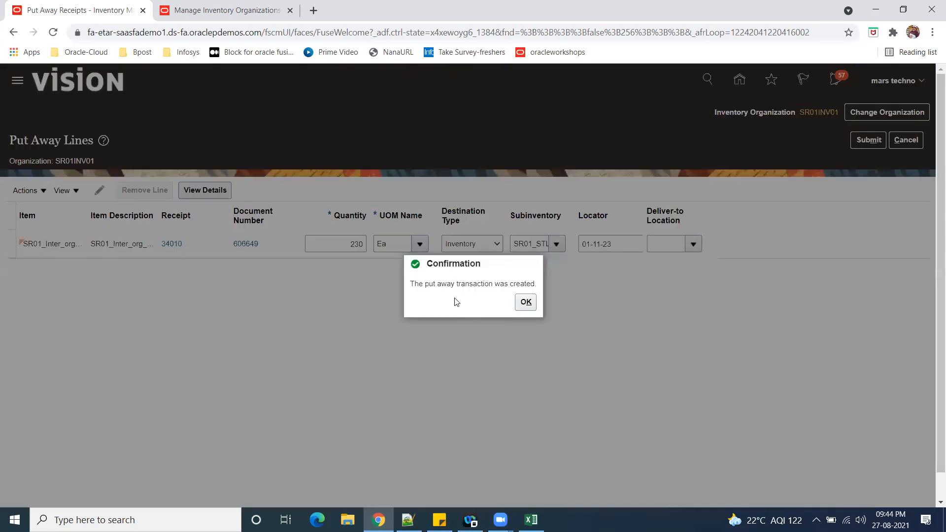
pyautogui.moveTo(442, 284); pyautogui.dragTo(504, 284)
pyautogui.click(524, 303)
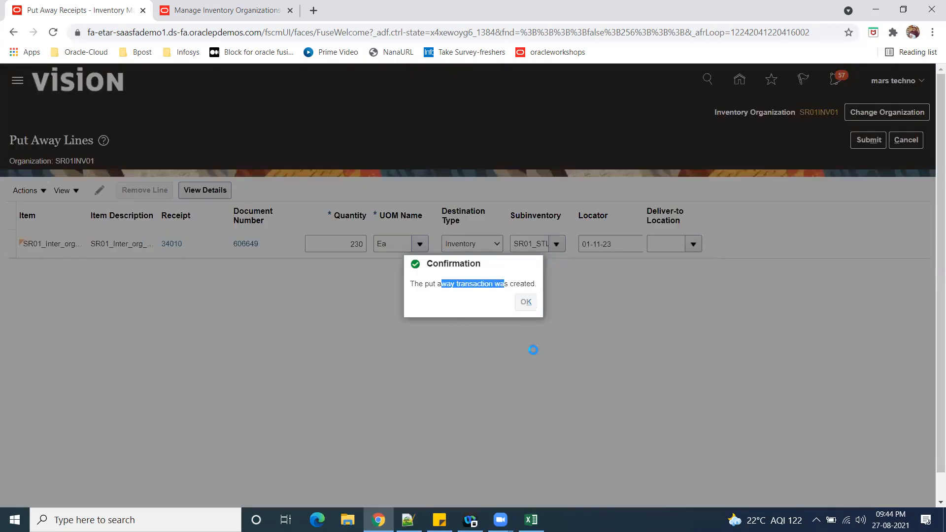
pyautogui.click(910, 143)
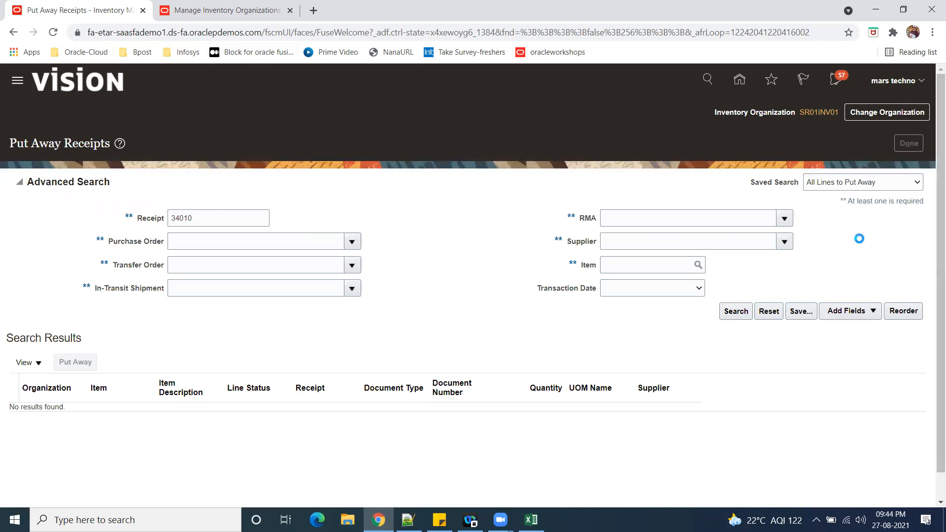
# - Show the inventory tasks in Inventory Management and open Manage Item Quantities
pyautogui.click(924, 200)
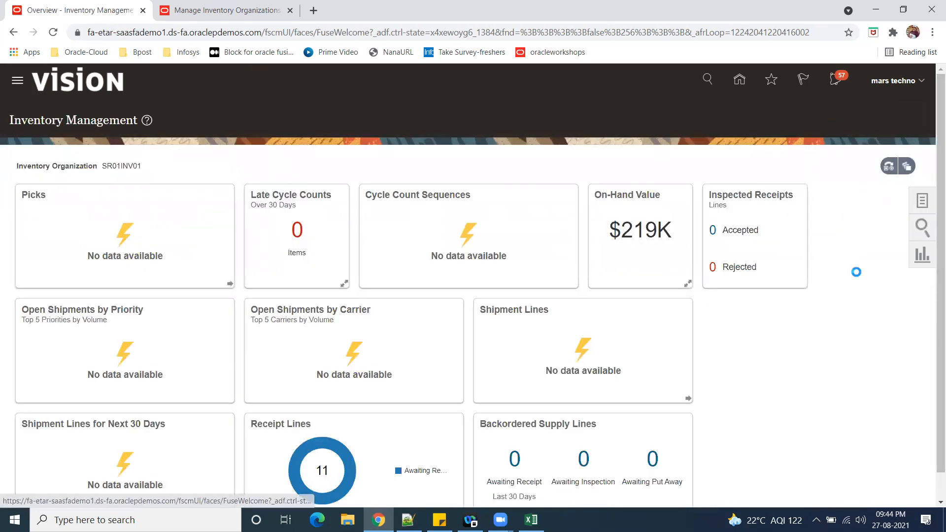
pyautogui.click(875, 113)
pyautogui.click(869, 127)
pyautogui.click(859, 138)
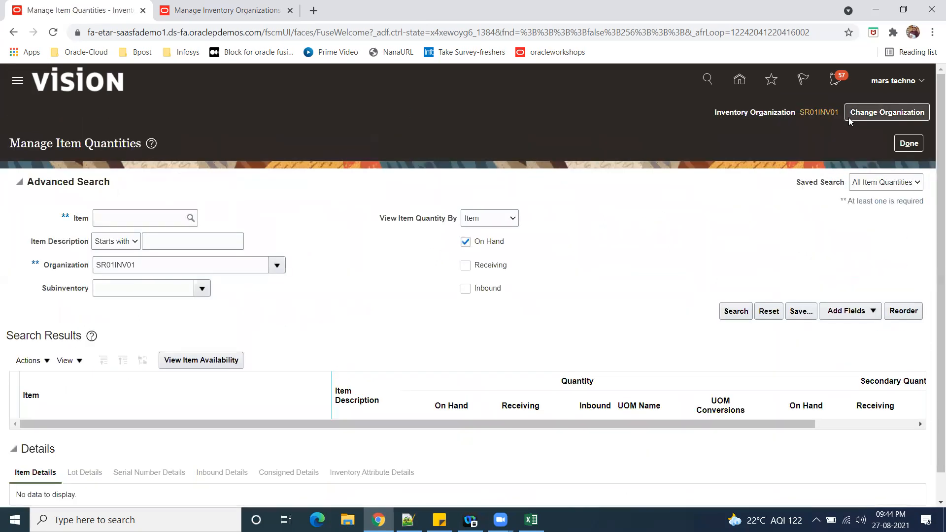
# - Copy item name SR01_Inter_org_100 from Notepad++ and enter it as the search item in Manage Item Quantities in Chrome
pyautogui.click(116, 218)
pyautogui.hotkey('ctrl', 'v')
pyautogui.hotkey('ctrl', 'z')
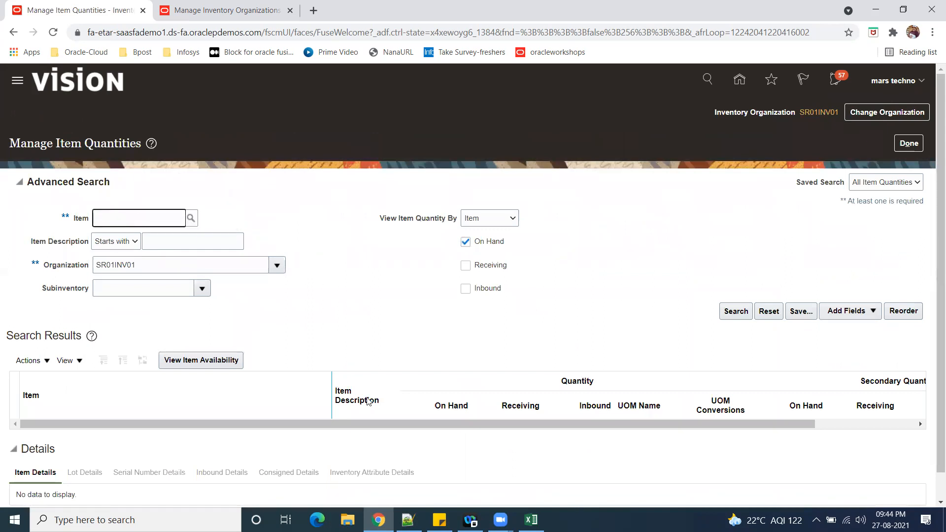
pyautogui.click(408, 520)
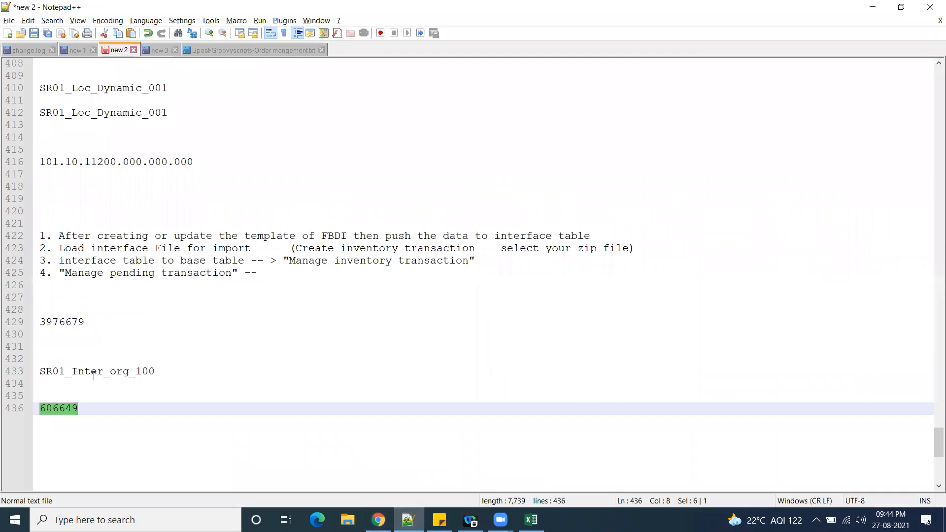
pyautogui.doubleClick(93, 376)
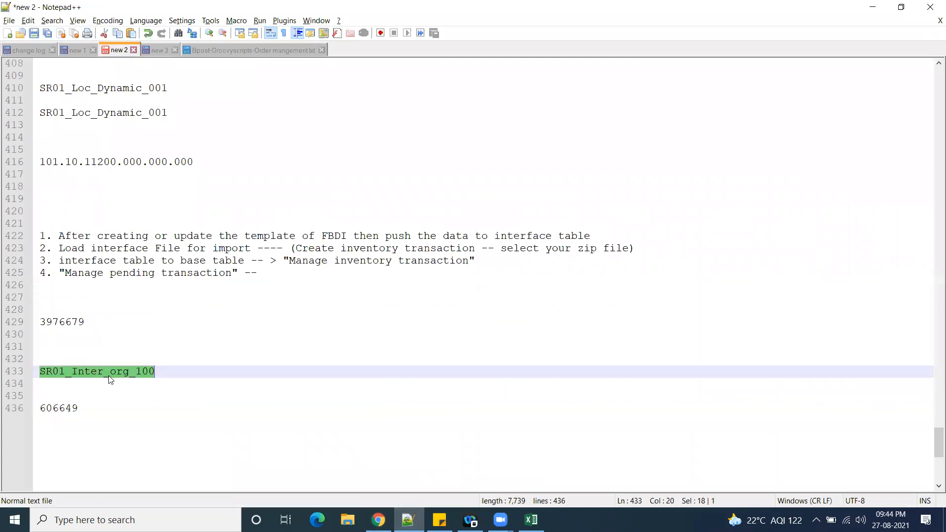
pyautogui.hotkey('ctrl', 'c')
pyautogui.hotkey('alt', 'Tab')
pyautogui.hotkey('ctrl', 'v')
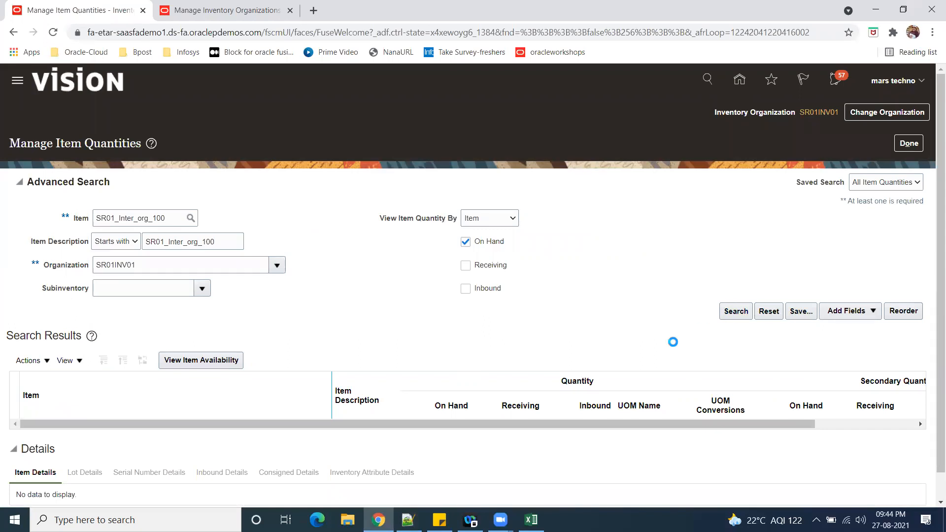
# - Examine the on-hand quantity of SR01_Inter_org_100 by organization and subinventory, and close Manage Item Quantities
pyautogui.doubleClick(458, 332)
pyautogui.click(30, 332)
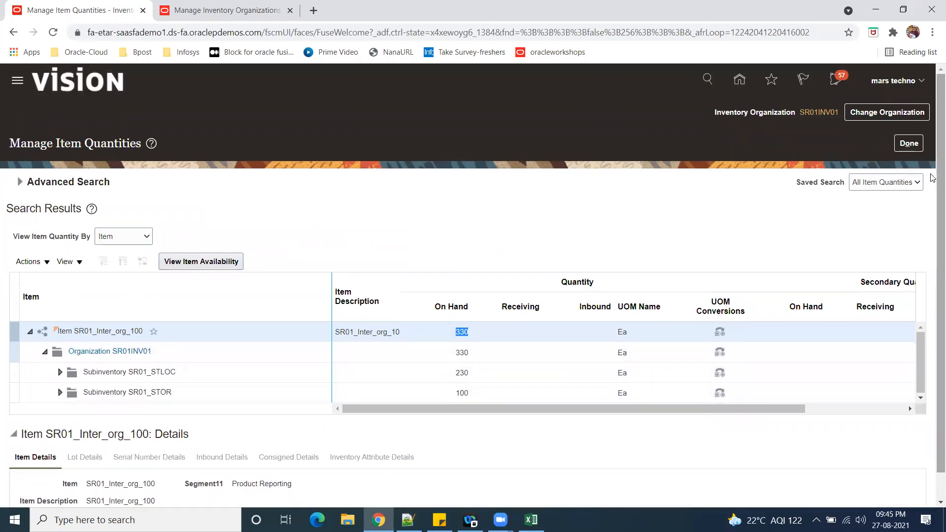
pyautogui.click(908, 146)
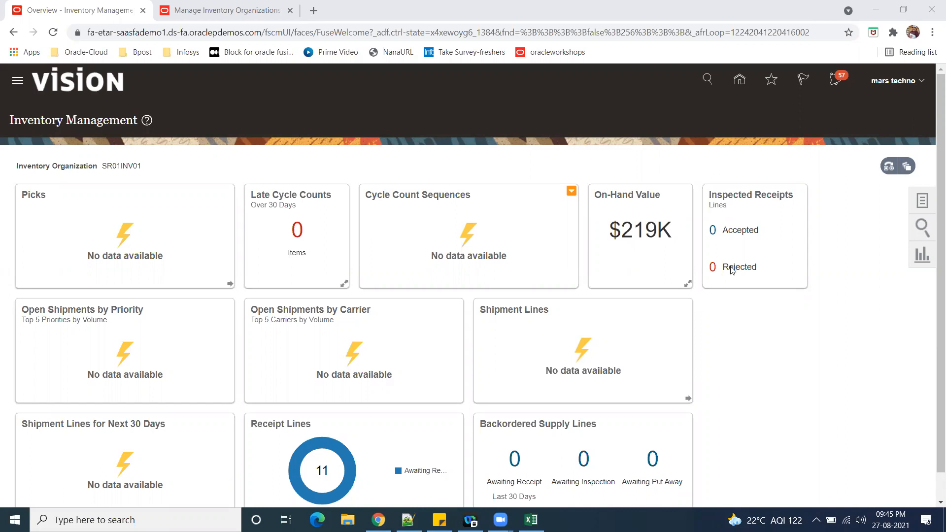
# - Open Manage Movement Requests from the inventory tasks and examine the available line statuses
pyautogui.click(921, 201)
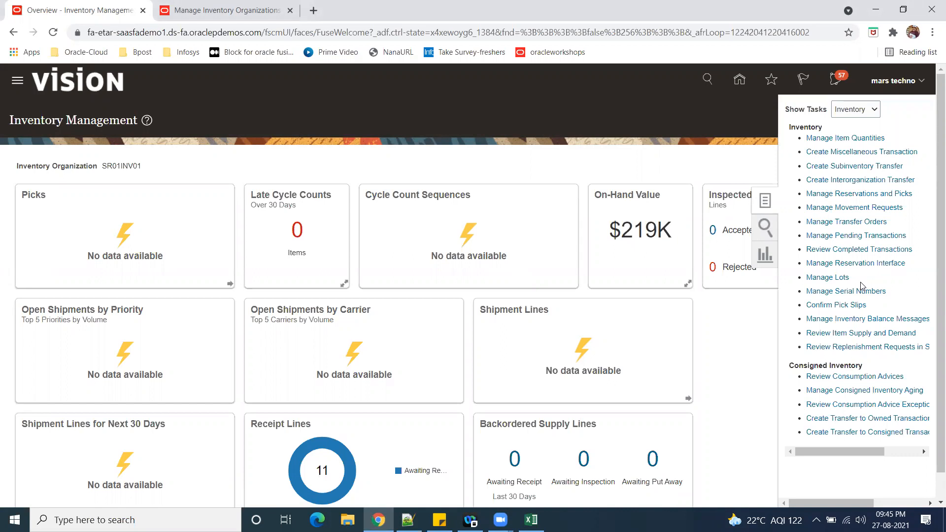
pyautogui.click(875, 110)
pyautogui.click(902, 116)
pyautogui.click(869, 210)
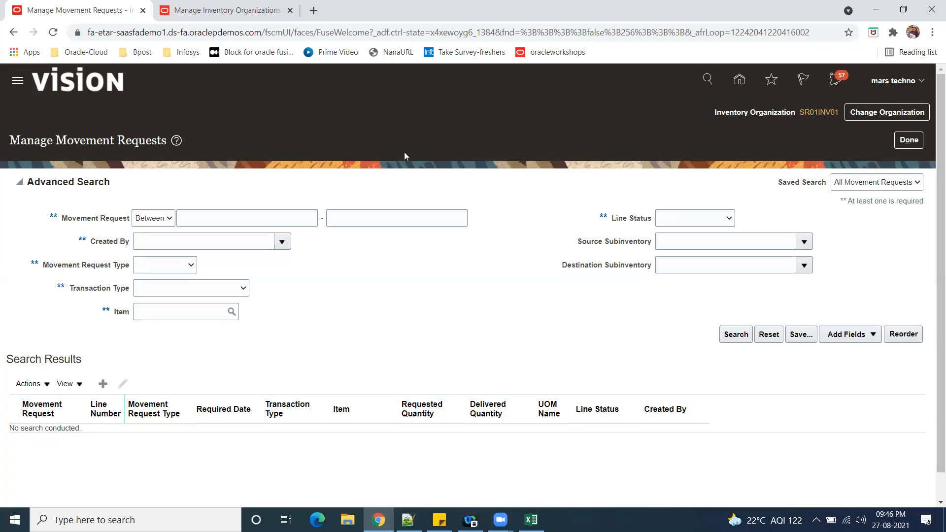
pyautogui.click(724, 219)
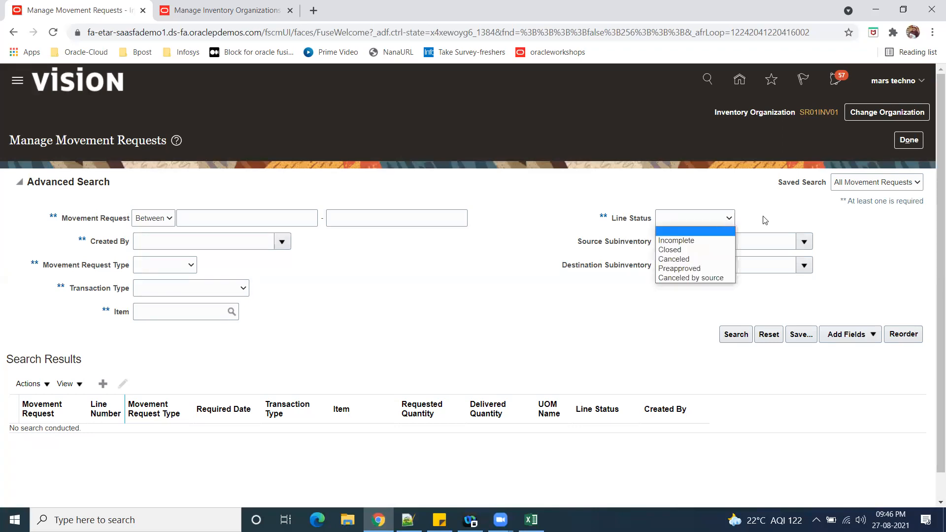
pyautogui.click(876, 236)
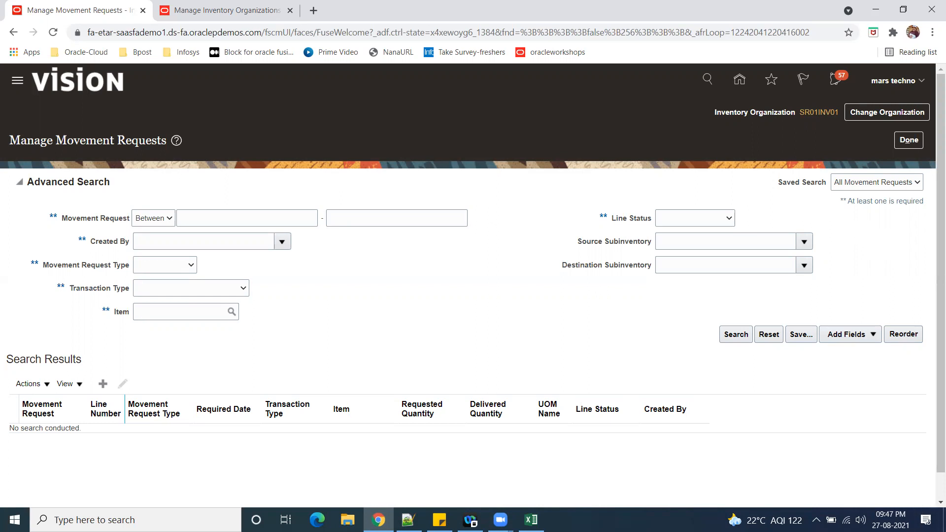
pyautogui.click(889, 520)
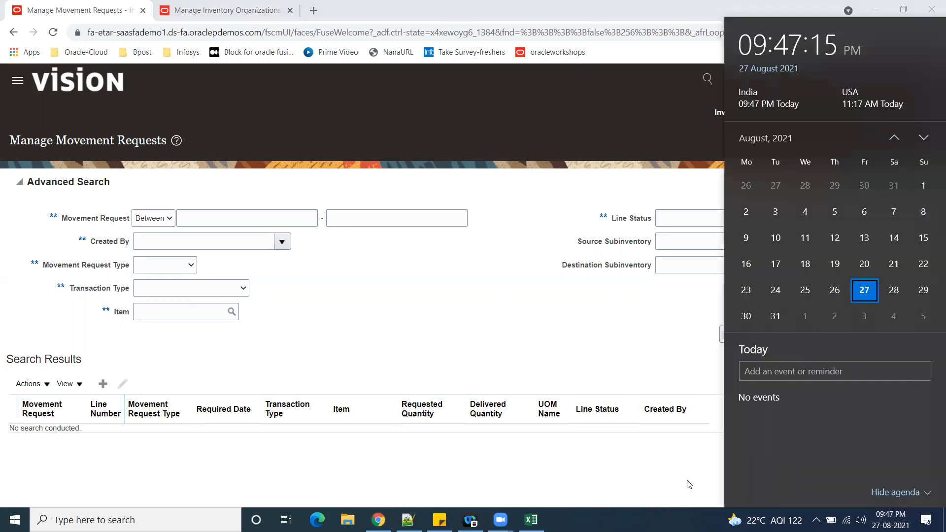
pyautogui.click(670, 482)
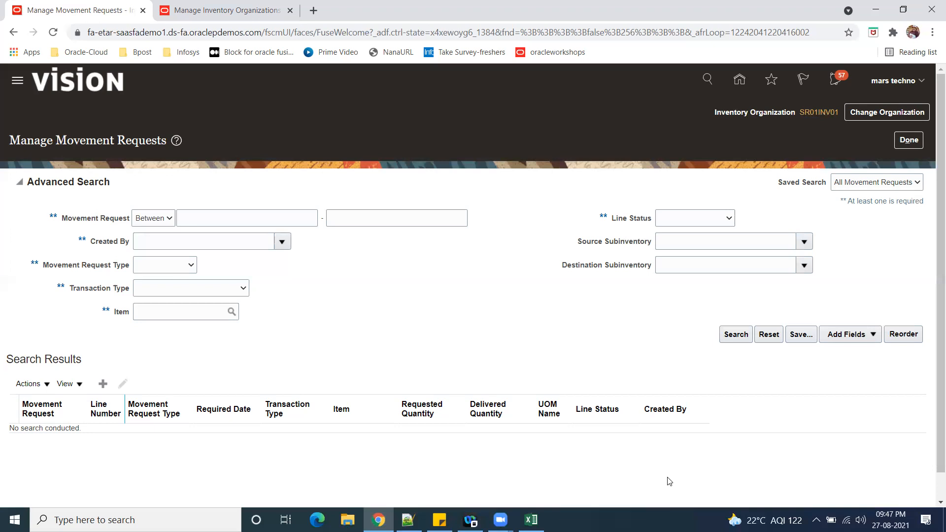
# - Leave Manage Movement Requests, open Setup and Maintenance, and choose the Manufacturing and Supply Chain Materials Management setup
pyautogui.click(908, 140)
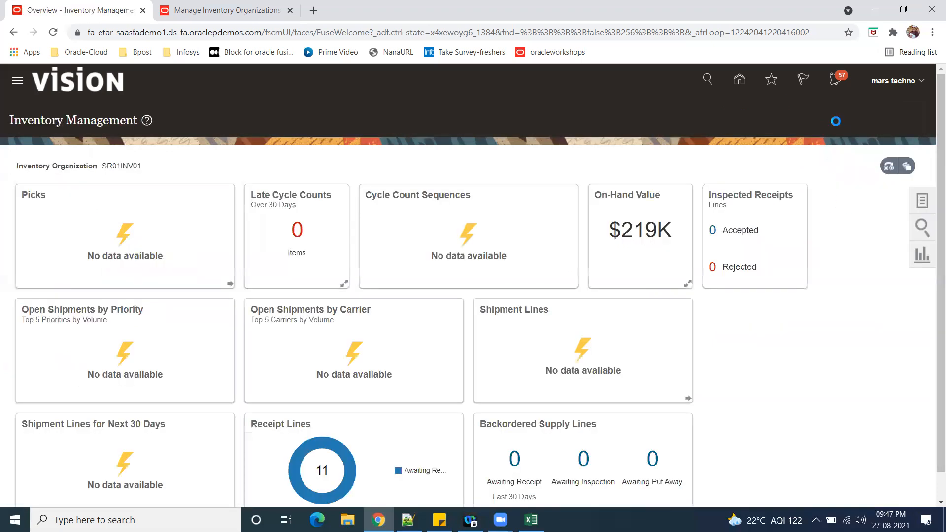
pyautogui.click(913, 83)
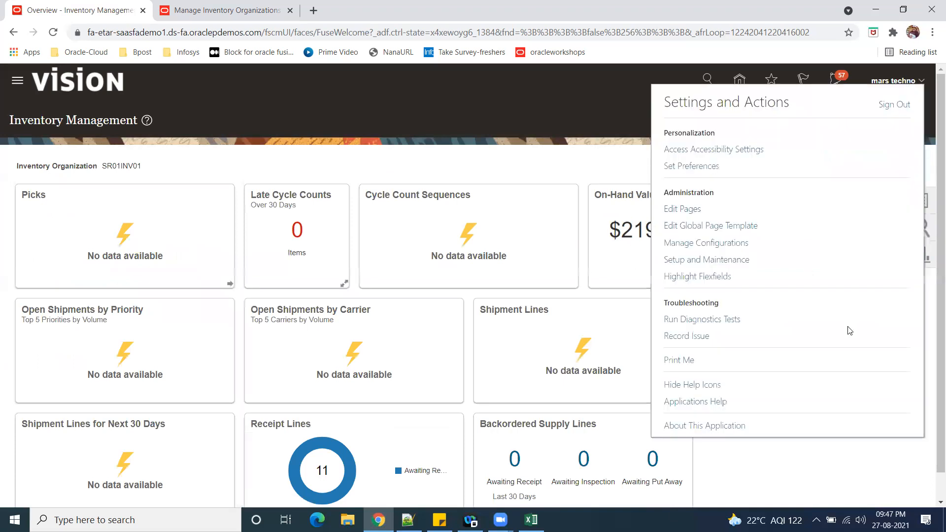
pyautogui.click(717, 260)
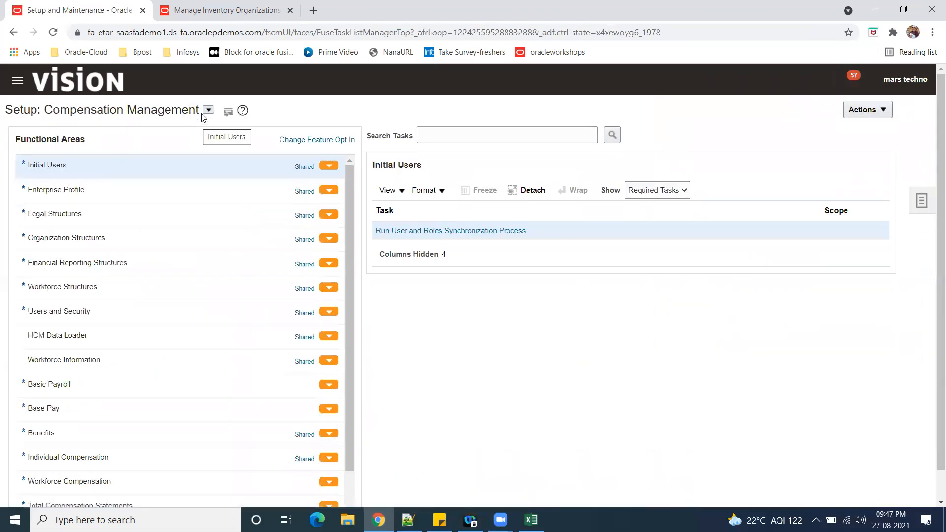
pyautogui.click(209, 110)
pyautogui.scroll(-1, 254, 254)
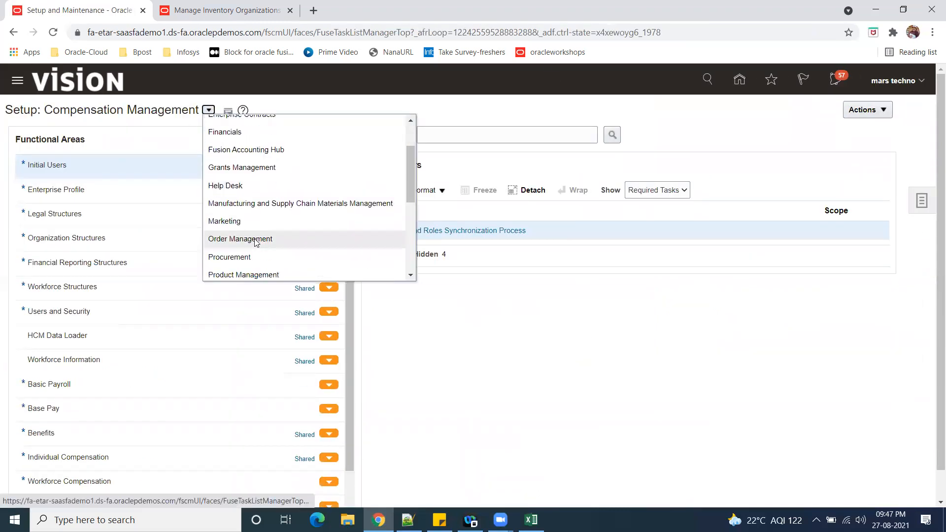
pyautogui.click(281, 213)
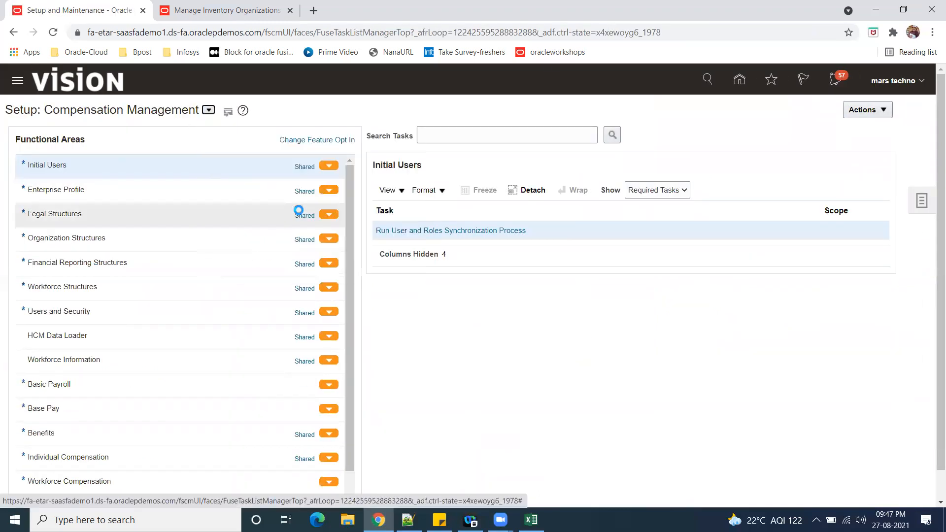
# - Show all setup tasks of the Inventory Management functional area and look through them and the neighbouring functional areas
pyautogui.click(123, 457)
pyautogui.scroll(-2, 124, 443)
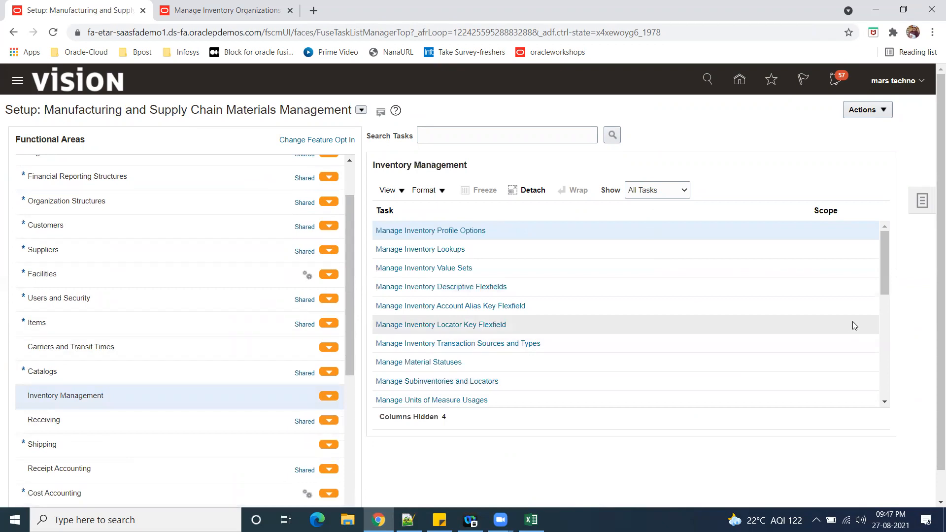
pyautogui.moveTo(889, 264); pyautogui.dragTo(901, 376)
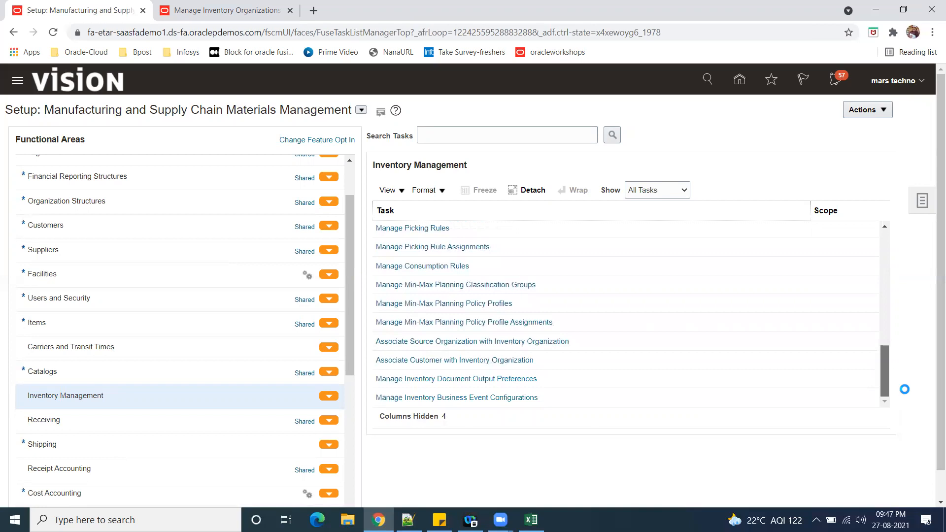
pyautogui.scroll(-1, 137, 445)
pyautogui.scroll(-2, 133, 443)
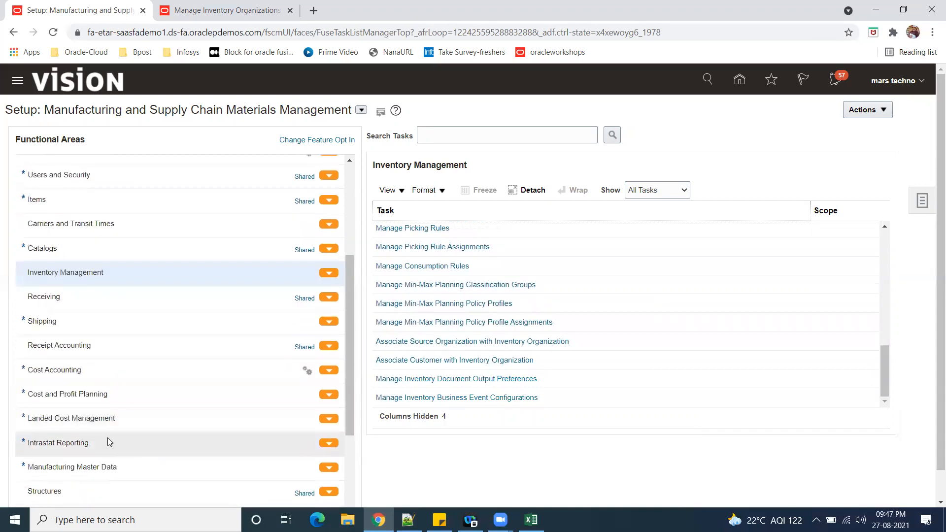
pyautogui.scroll(2, 91, 460)
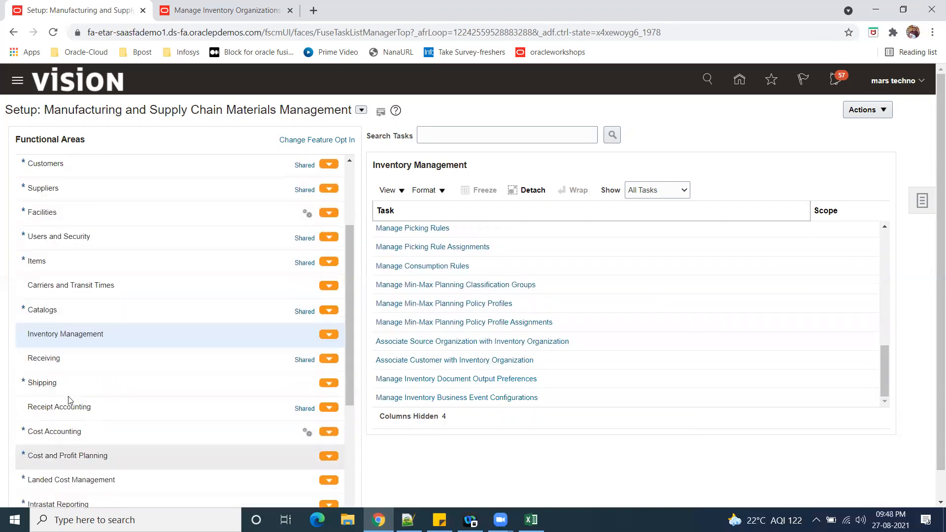
# - Open Manage Units of Measure for Interclass Conversion in the Items functional area and list the organizations to choose from
pyautogui.click(51, 264)
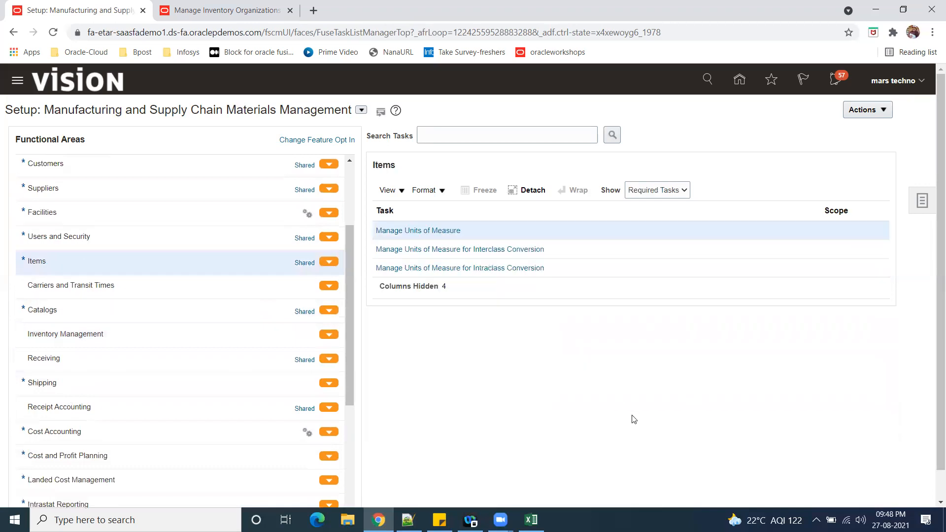
pyautogui.click(482, 250)
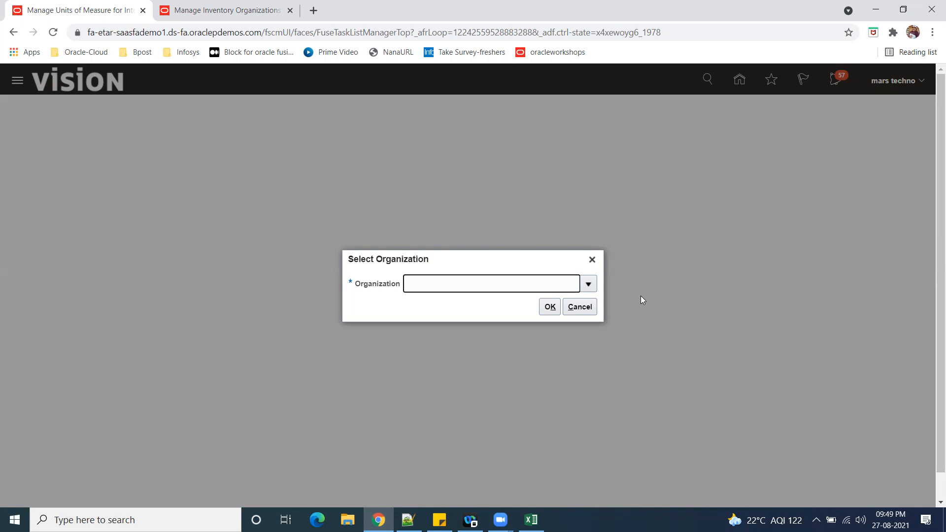
pyautogui.click(588, 284)
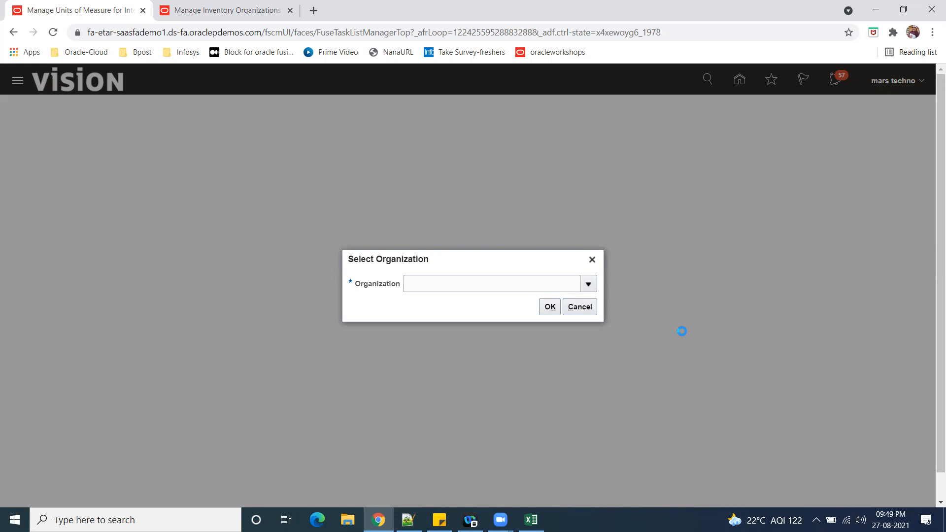